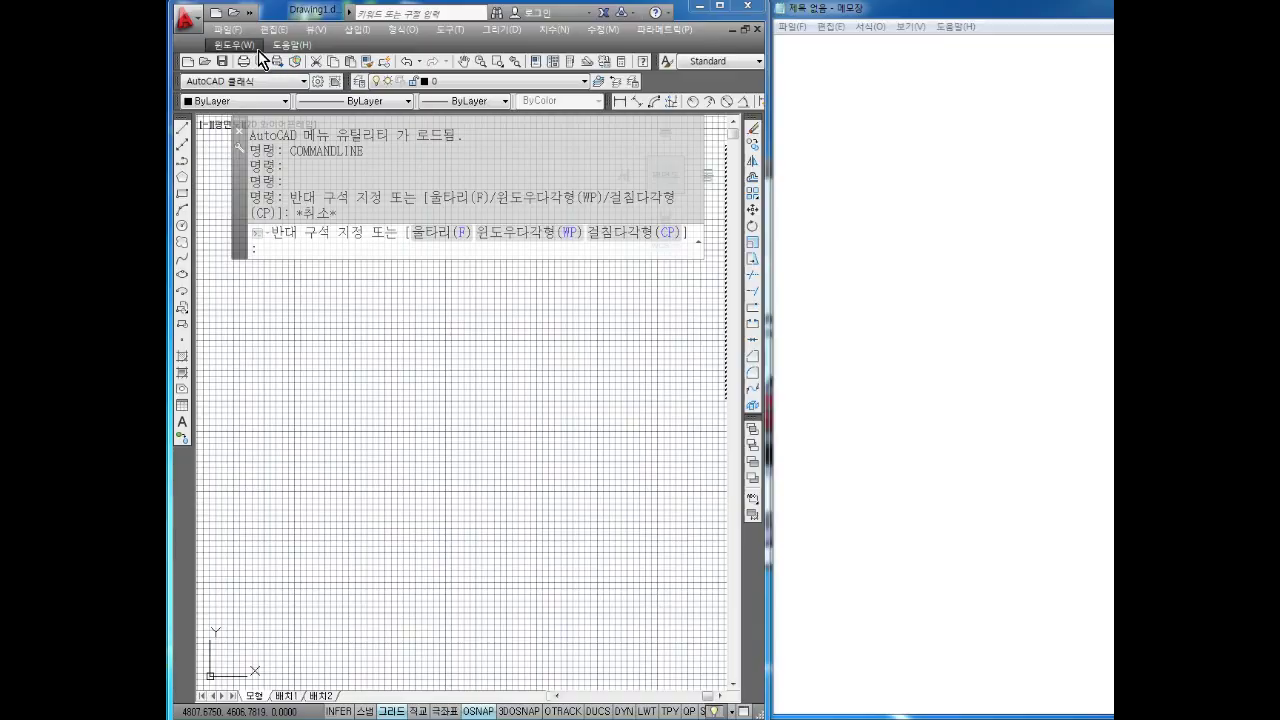
Create a new drawing from the acadiso.dwt template and switch its grid off
{"action": "left_click", "coordinate": [228, 29]}
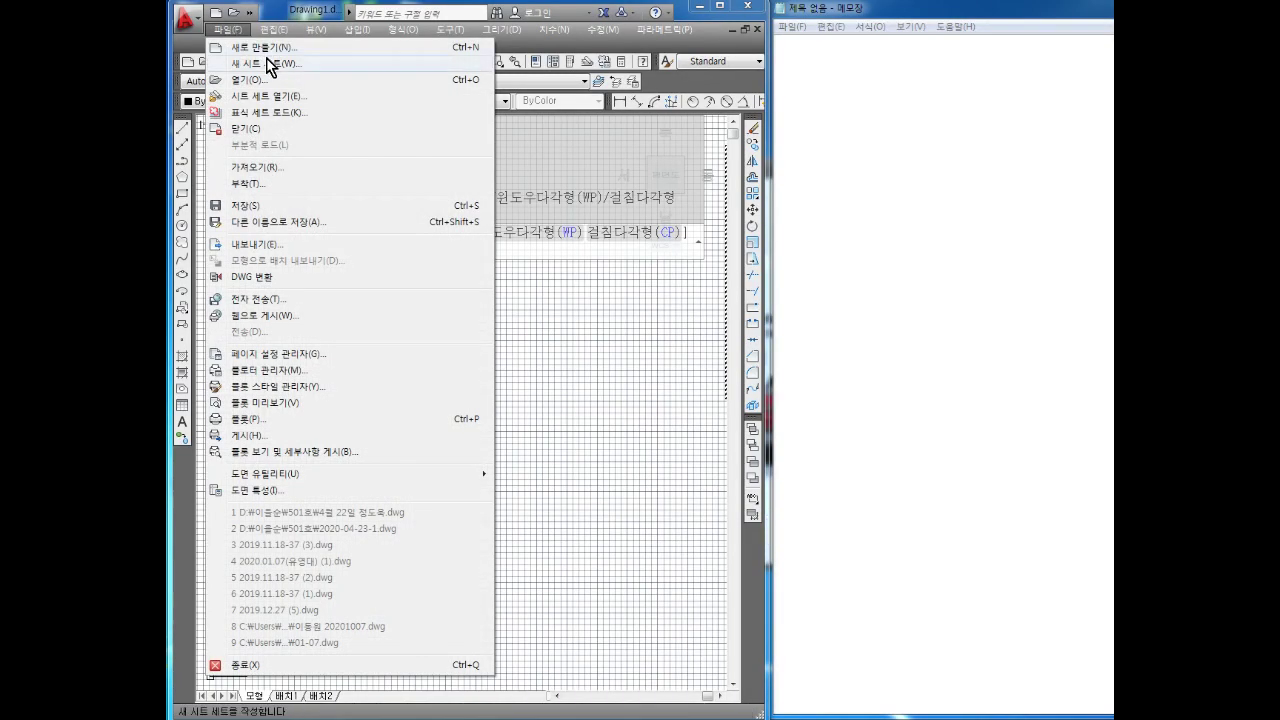
{"action": "left_click", "coordinate": [262, 47]}
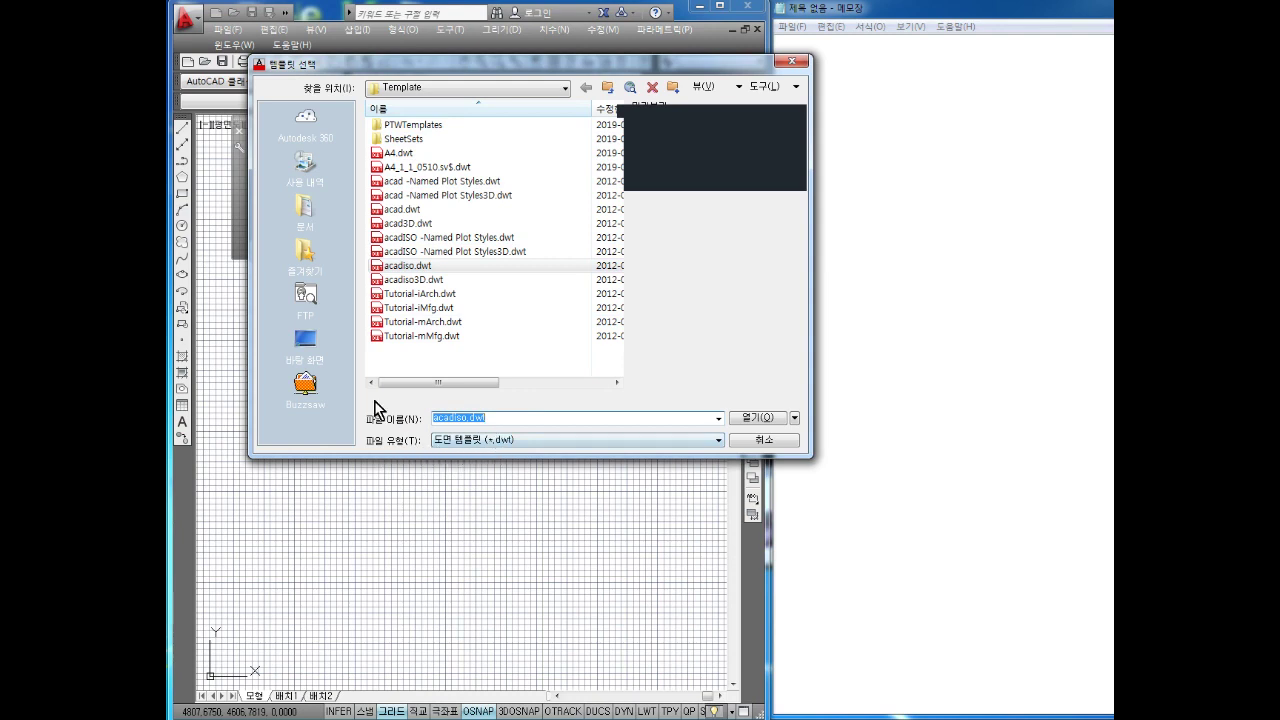
{"action": "left_click", "coordinate": [404, 267]}
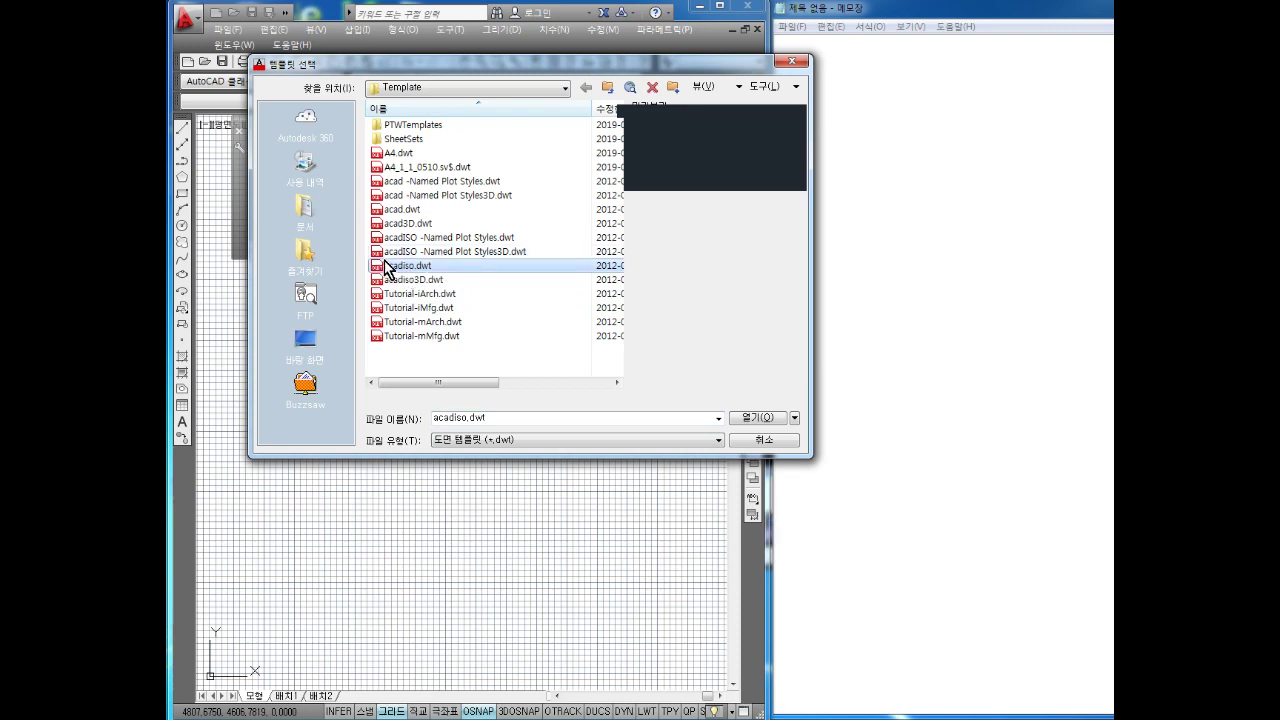
{"action": "left_click", "coordinate": [750, 419]}
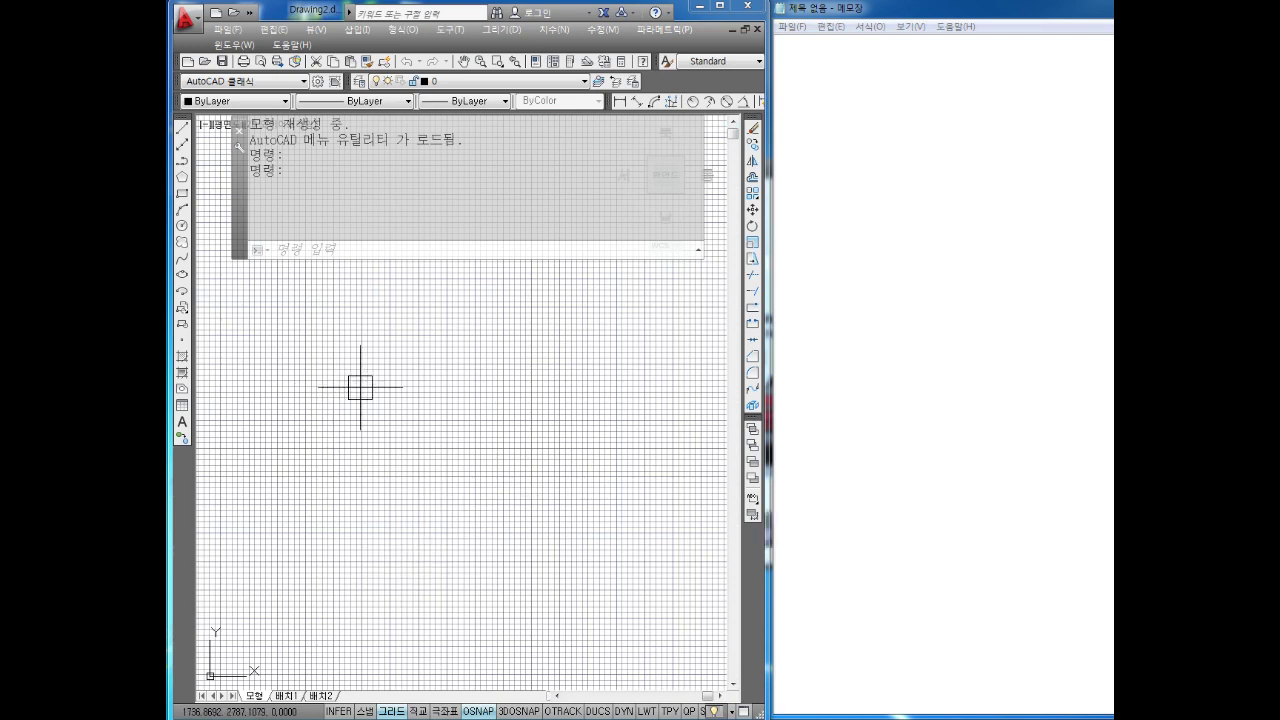
{"action": "left_click", "coordinate": [389, 712]}
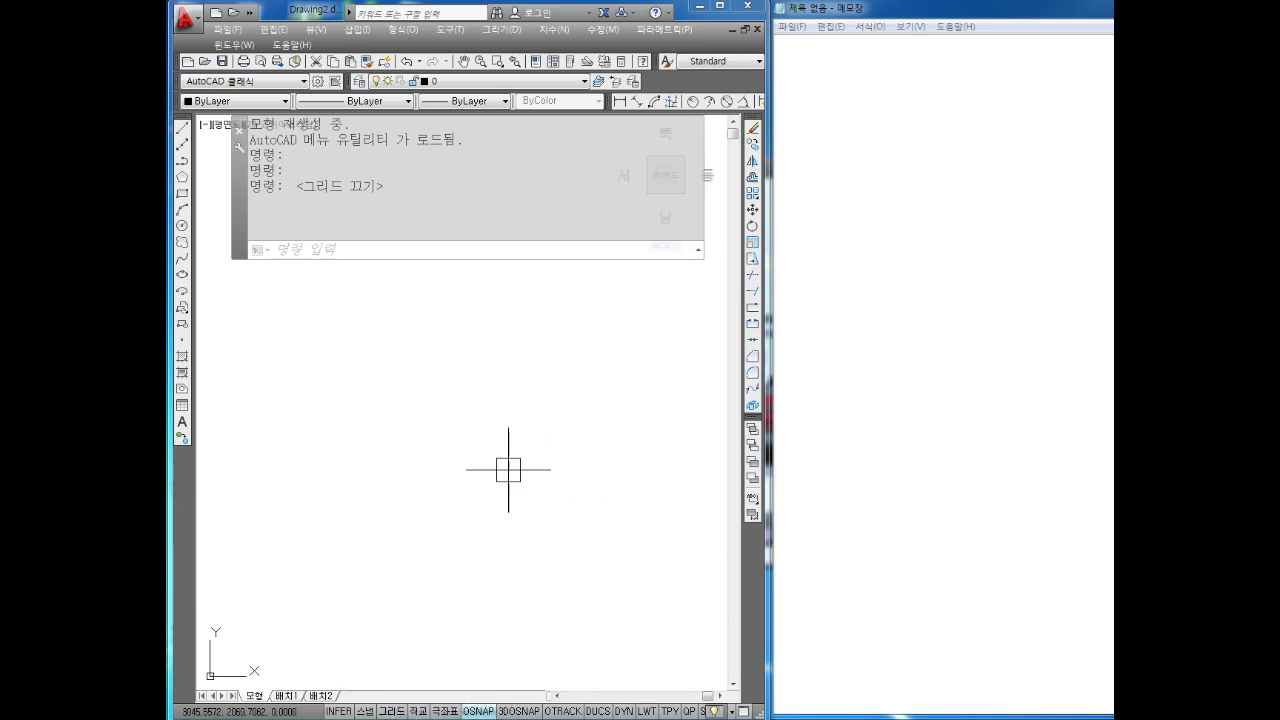
{"action": "key", "text": "Escape"}
{"action": "key", "text": "Escape"}
{"action": "key", "text": "Escape"}
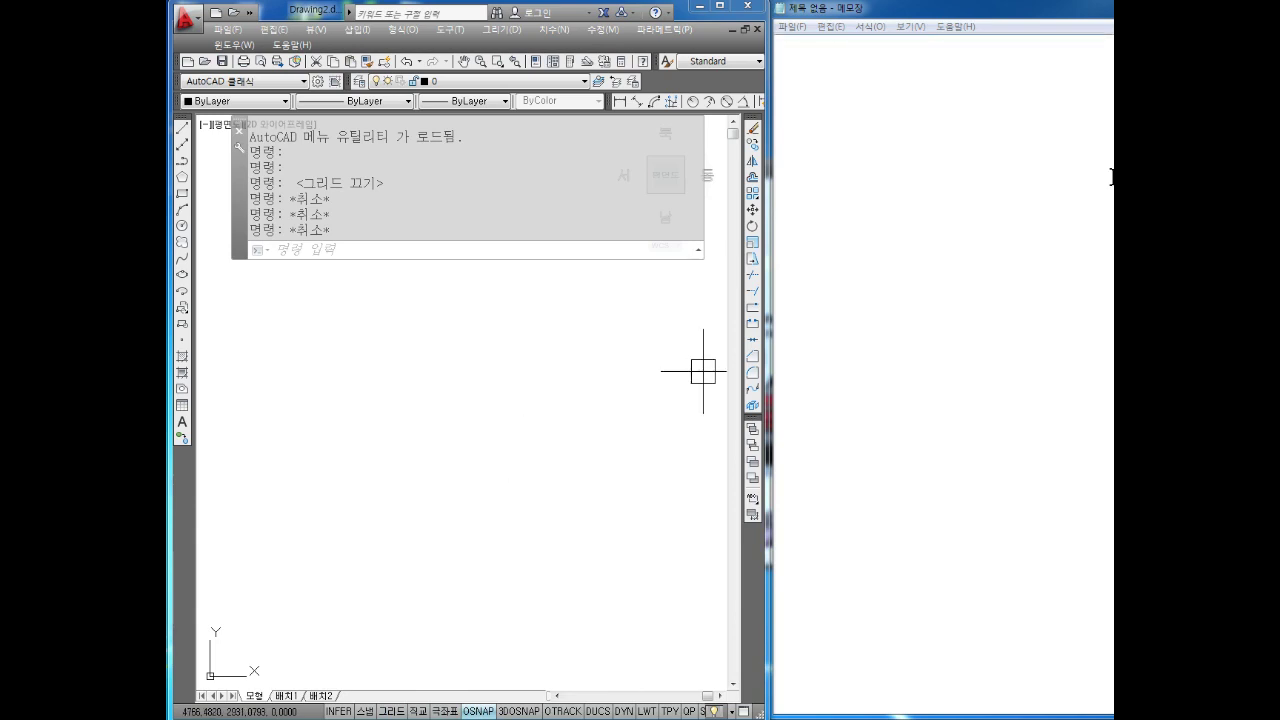
{"action": "left_click", "coordinate": [906, 80]}
{"action": "type", "text": "tk"}
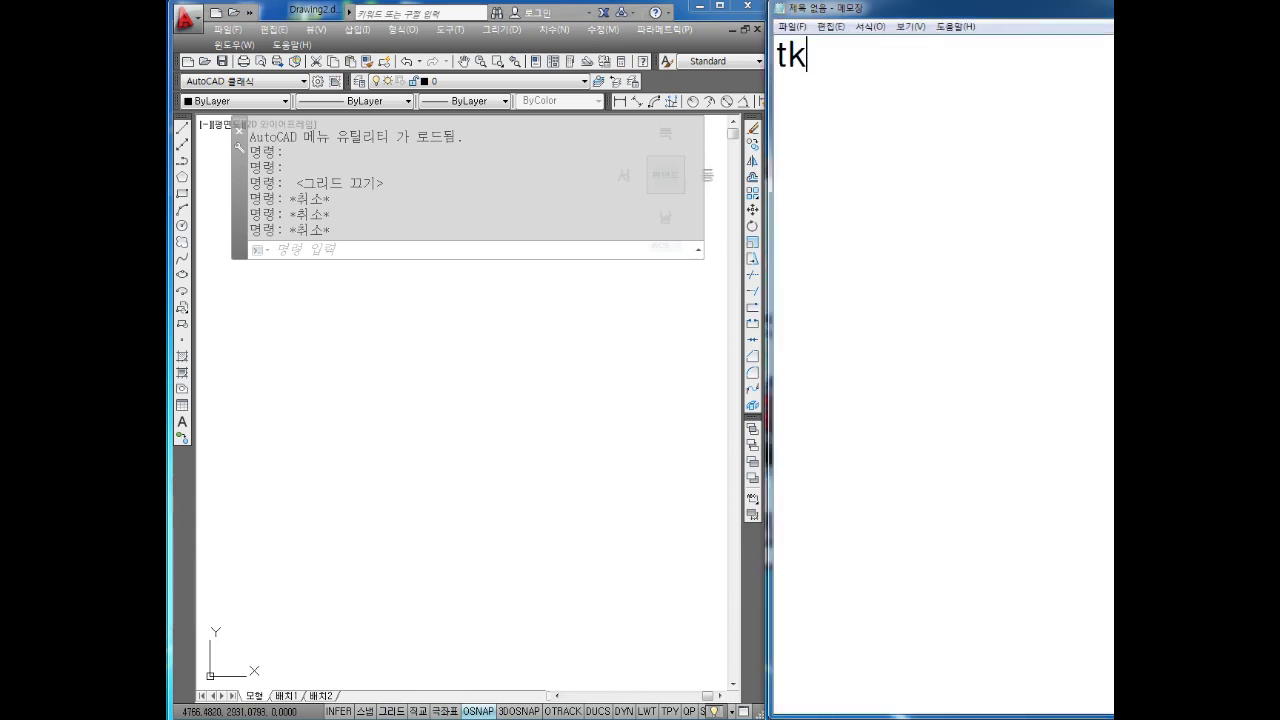
{"action": "type", "text": "d"}
{"action": "key", "text": "BackSpace"}
{"action": "key", "text": "BackSpace"}
{"action": "key", "text": "BackSpace"}
{"action": "type", "text": "ㅅㅏㅇㄷㅐ"}
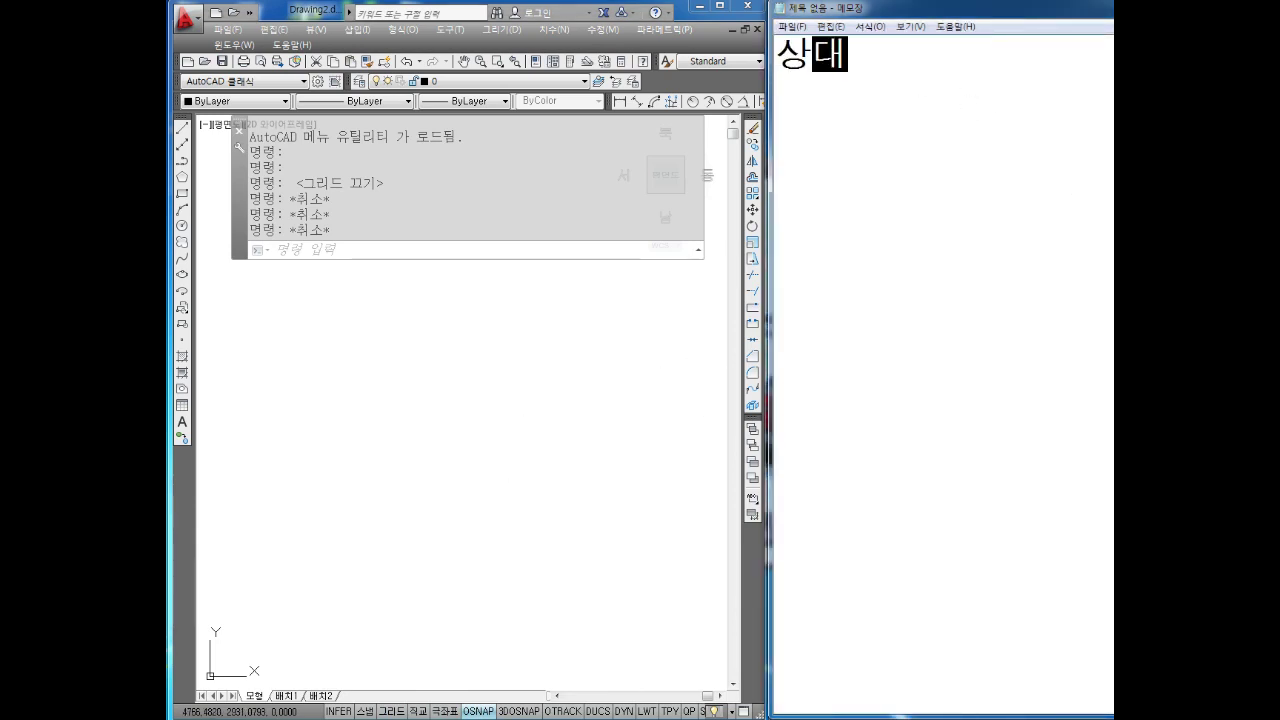
{"action": "type", "text": "극좌표"}
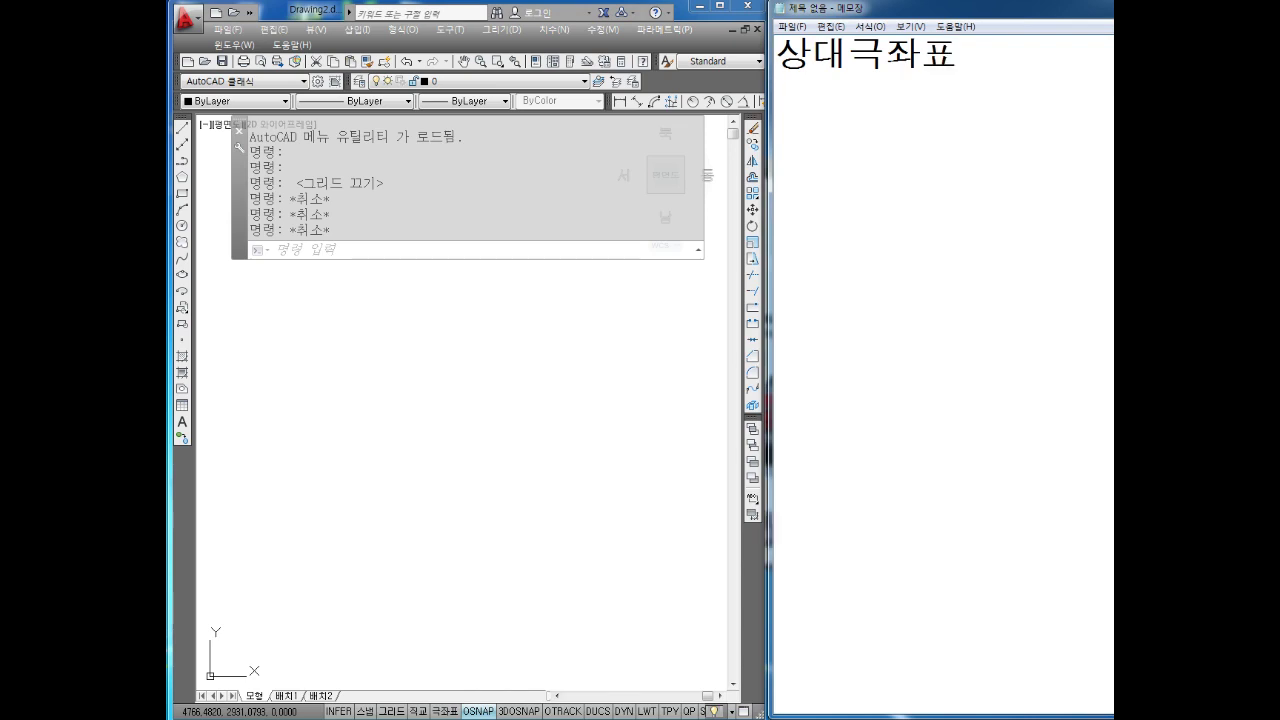
{"action": "key", "text": "Return"}
{"action": "type", "text": "@"}
{"action": "type", "text": "거리"}
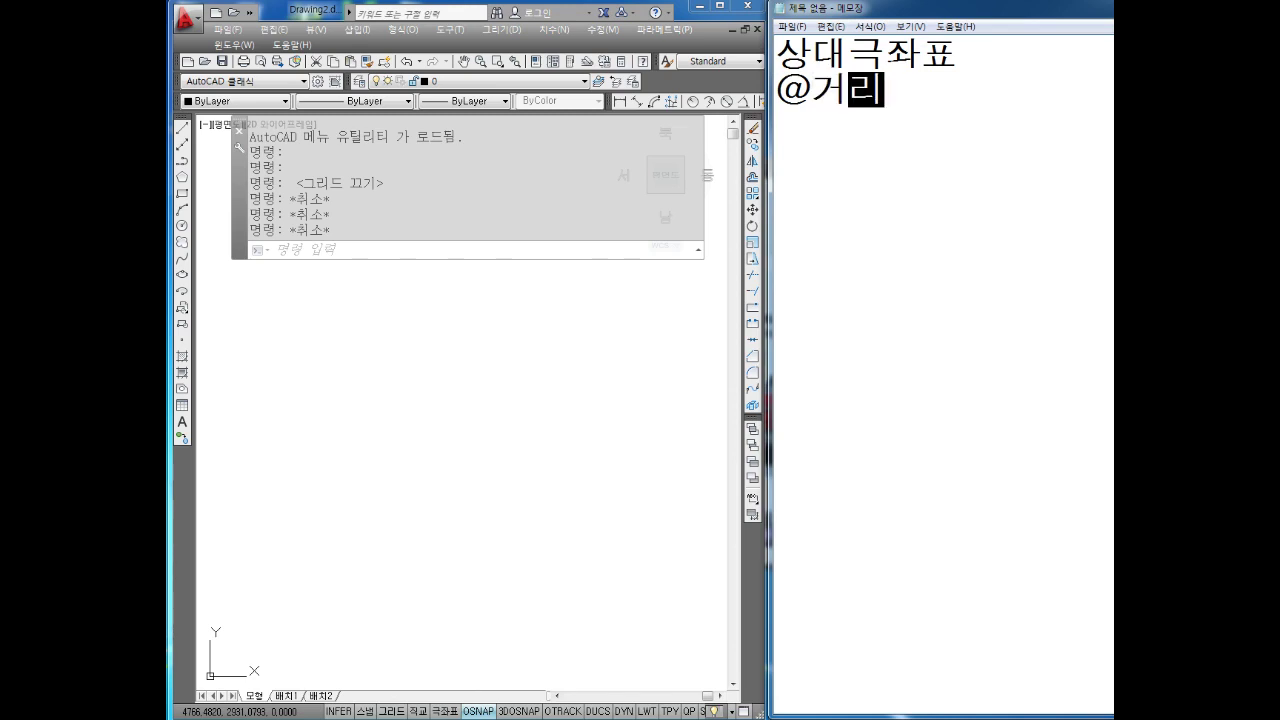
{"action": "type", "text": "<가각도"}
{"action": "key", "text": "Return"}
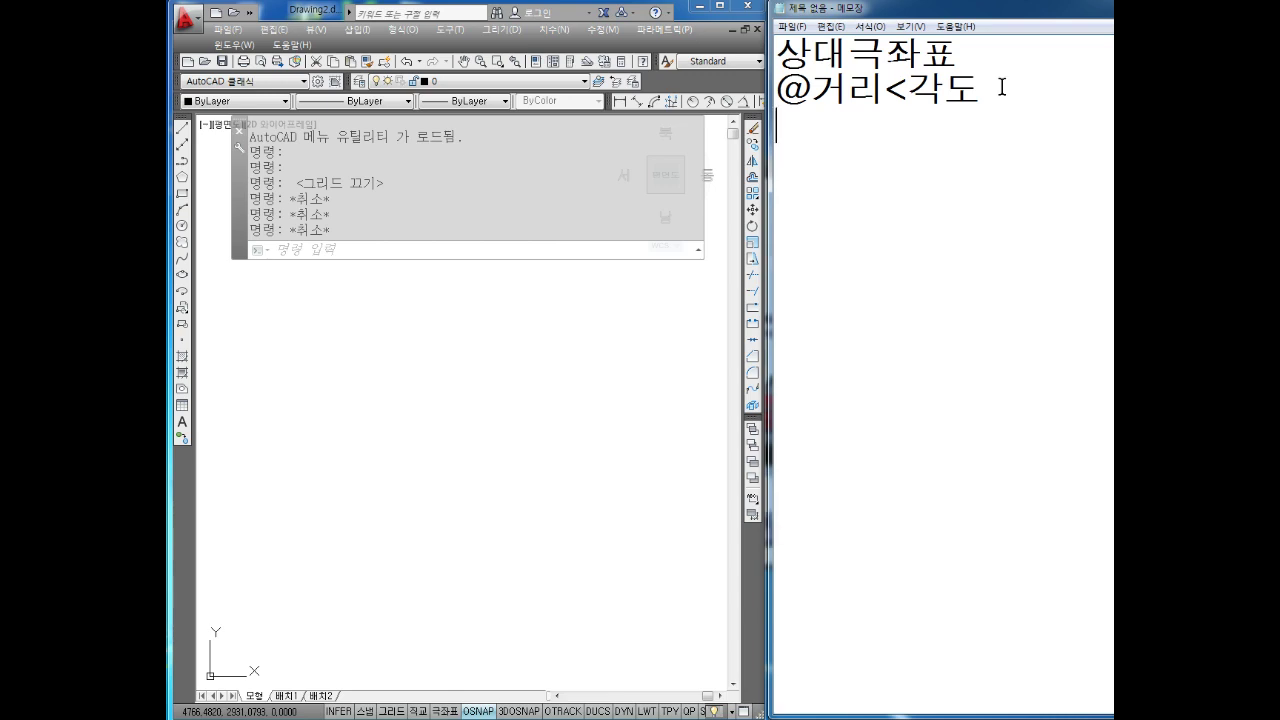
Add the drawing steps: ESC 2번 누름, L 엔터, 임의점 클릭, and 반시계방향
{"action": "key", "text": "Return"}
{"action": "type", "text": "e"}
{"action": "key", "text": "BackSpace"}
{"action": "type", "text": "ESC"}
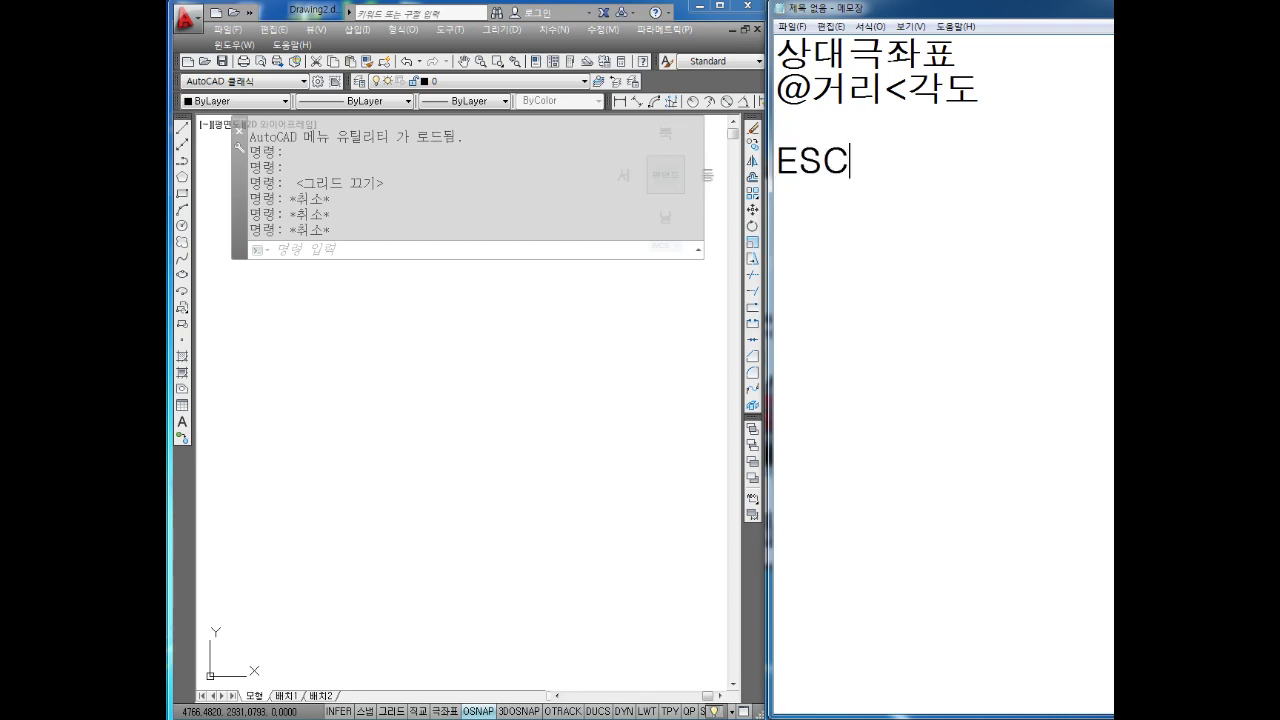
{"action": "type", "text": " 2번 누름"}
{"action": "key", "text": "Return"}
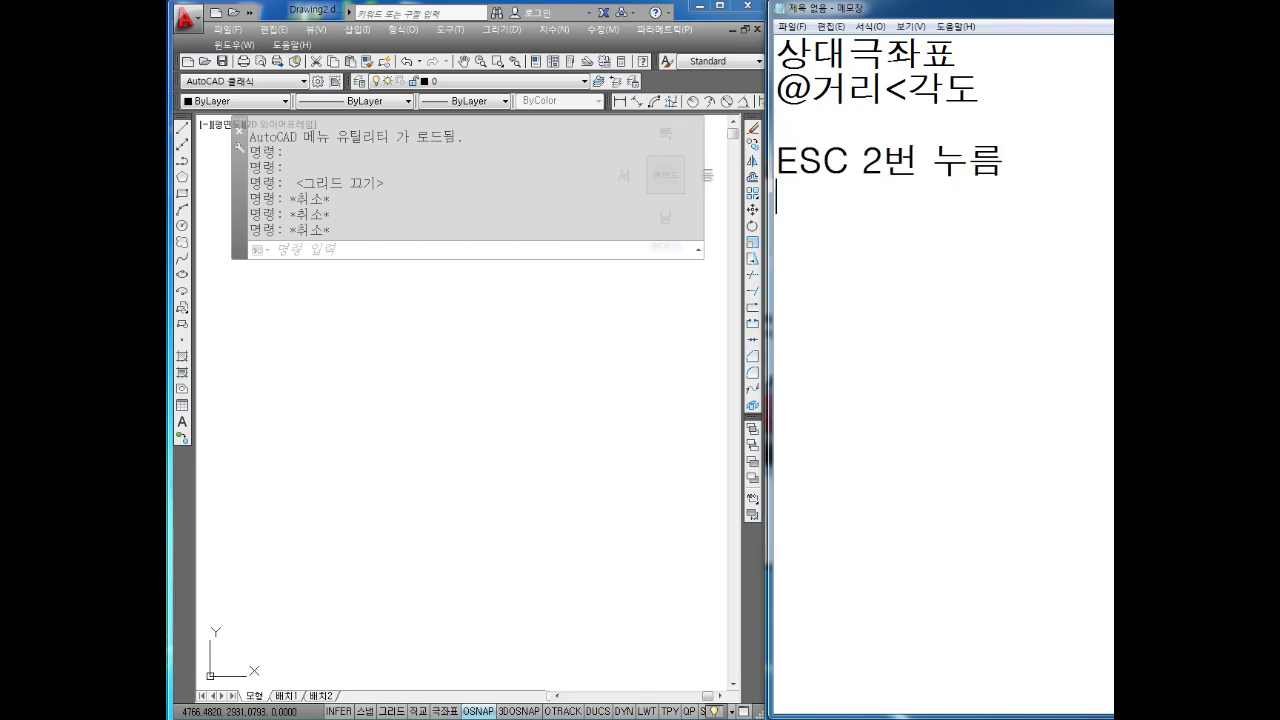
{"action": "type", "text": ","}
{"action": "key", "text": "BackSpace"}
{"action": "type", "text": "L"}
{"action": "type", "text": "엔터"}
{"action": "key", "text": "Left"}
{"action": "key", "text": "Left"}
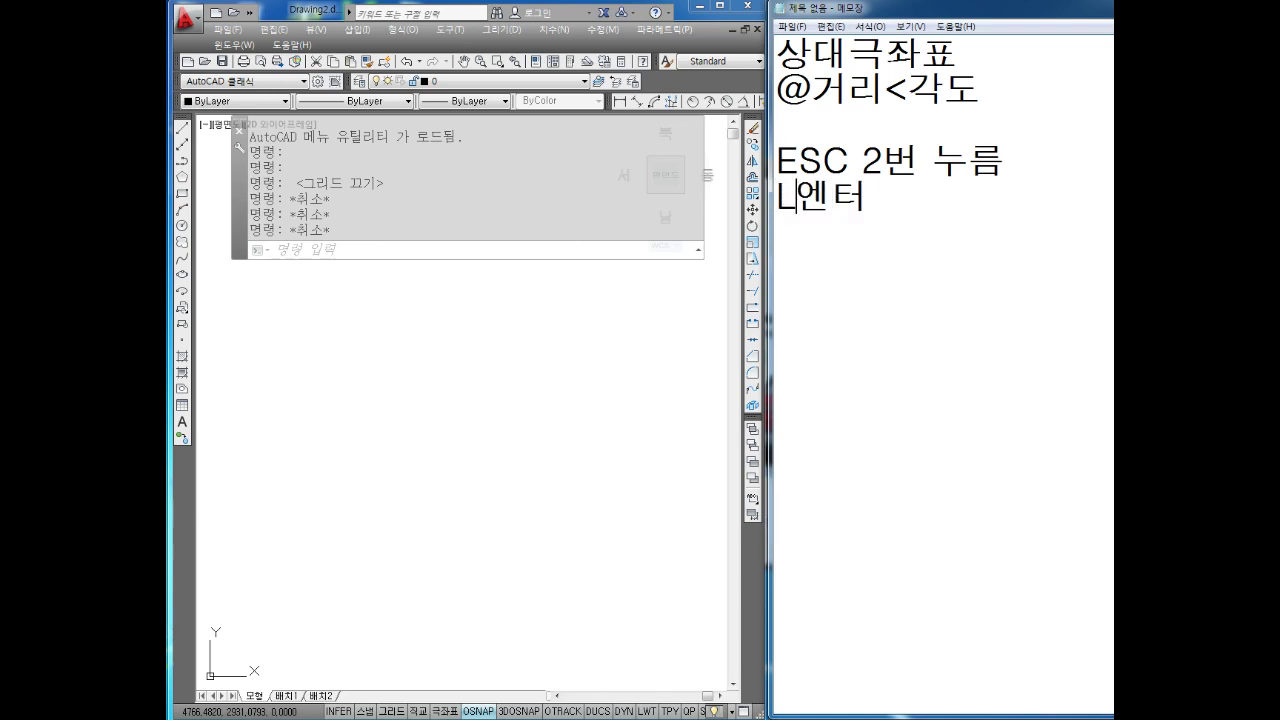
{"action": "key", "text": "End"}
{"action": "key", "text": "Return"}
{"action": "type", "text": "임의"}
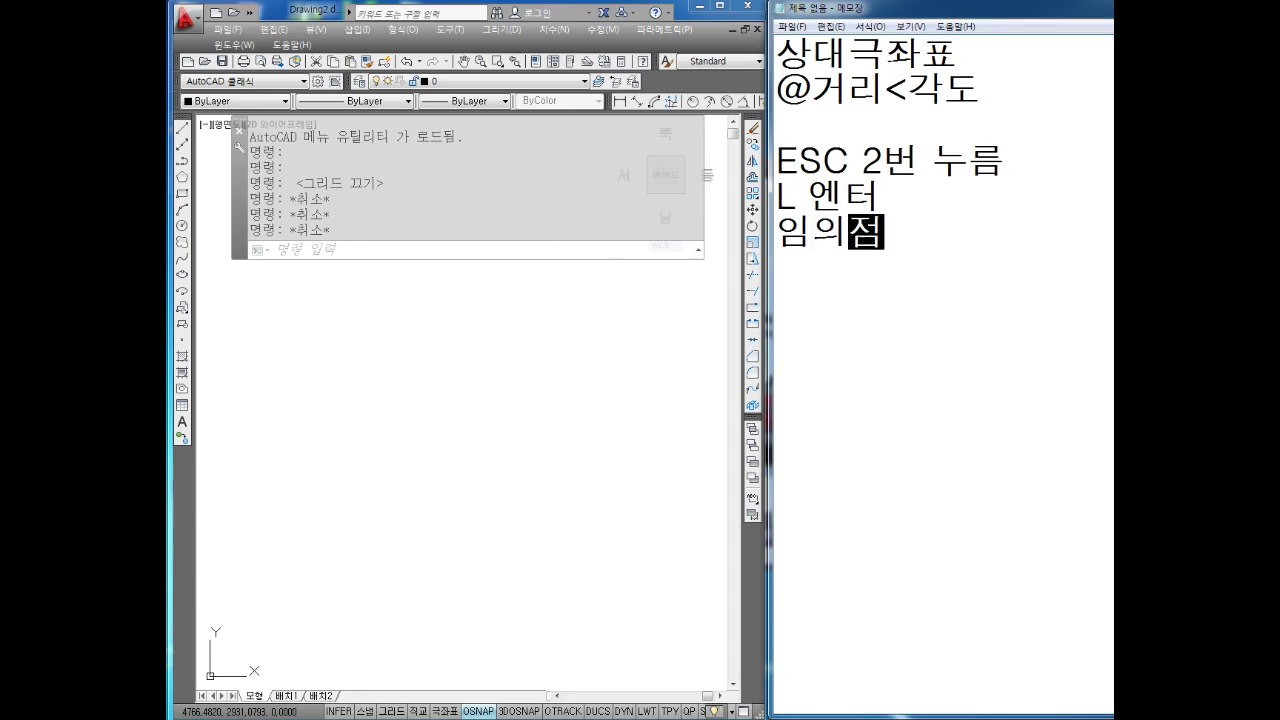
{"action": "type", "text": "점 클릭"}
{"action": "key", "text": "Return"}
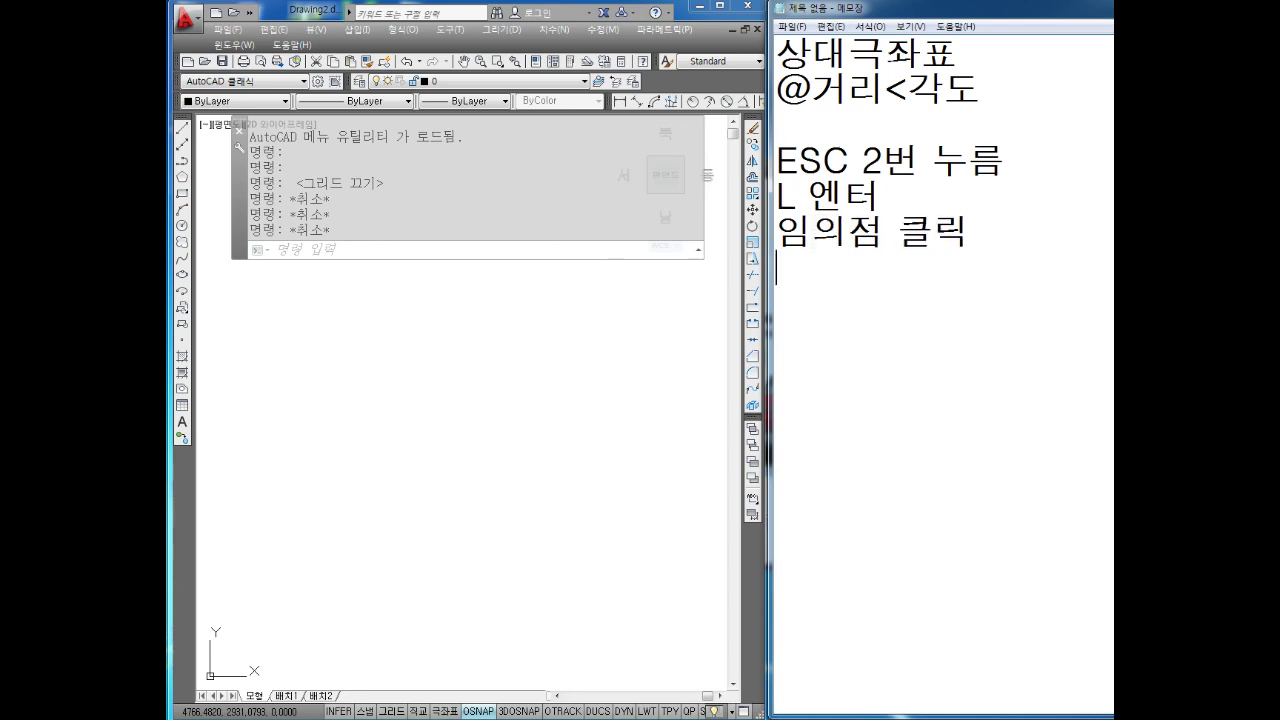
{"action": "type", "text": "반식계"}
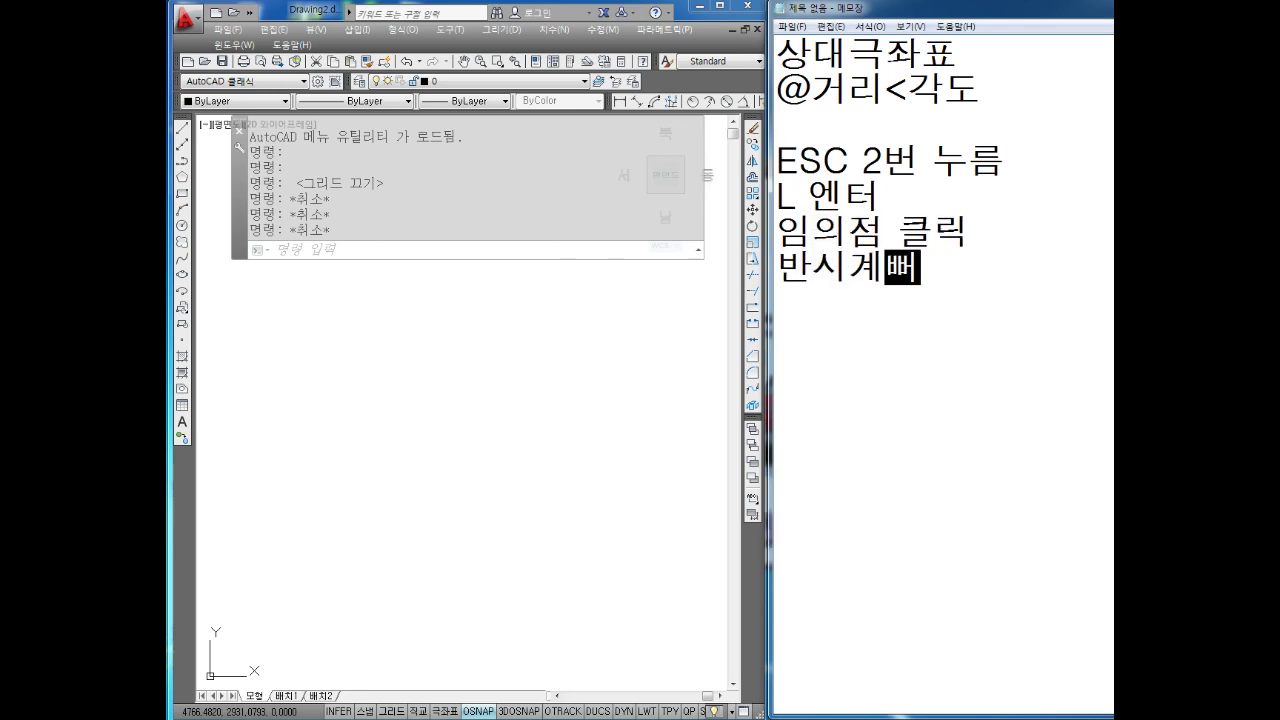
{"action": "type", "text": "방향"}
{"action": "key", "text": "Return"}
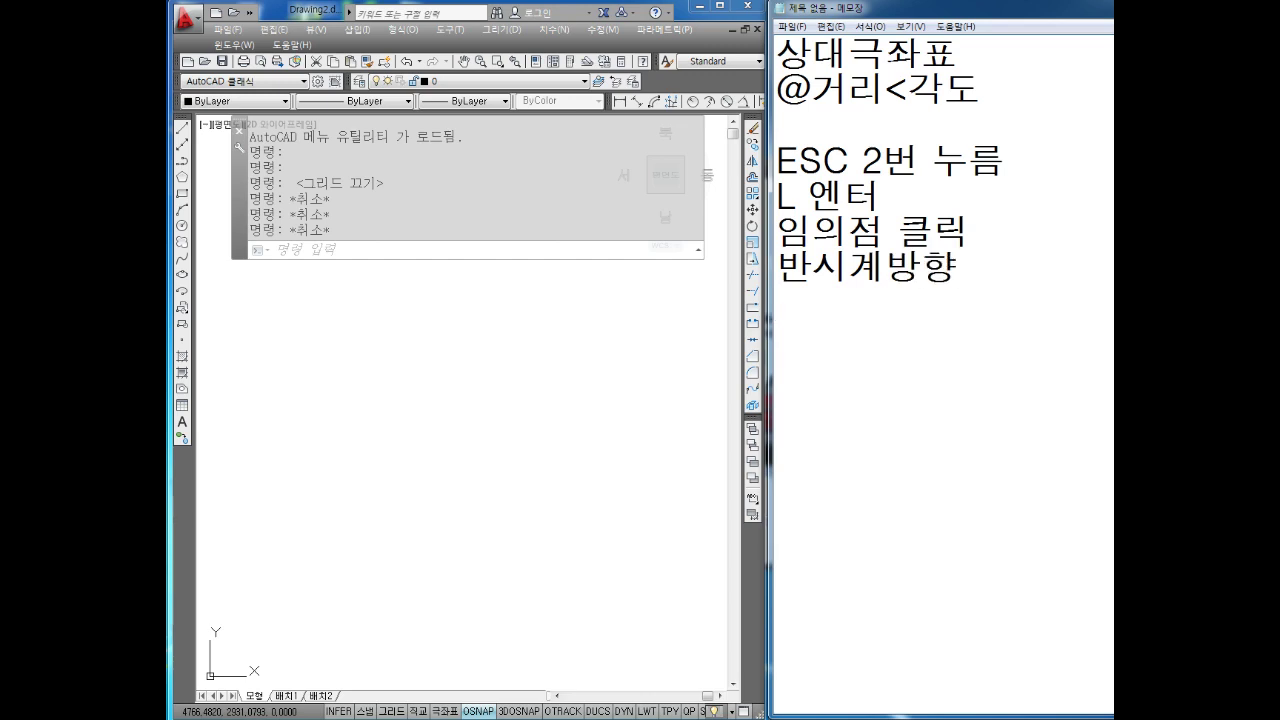
{"action": "key", "text": "Return"}
{"action": "type", "text": "@"}
{"action": "type", "text": "80<"}
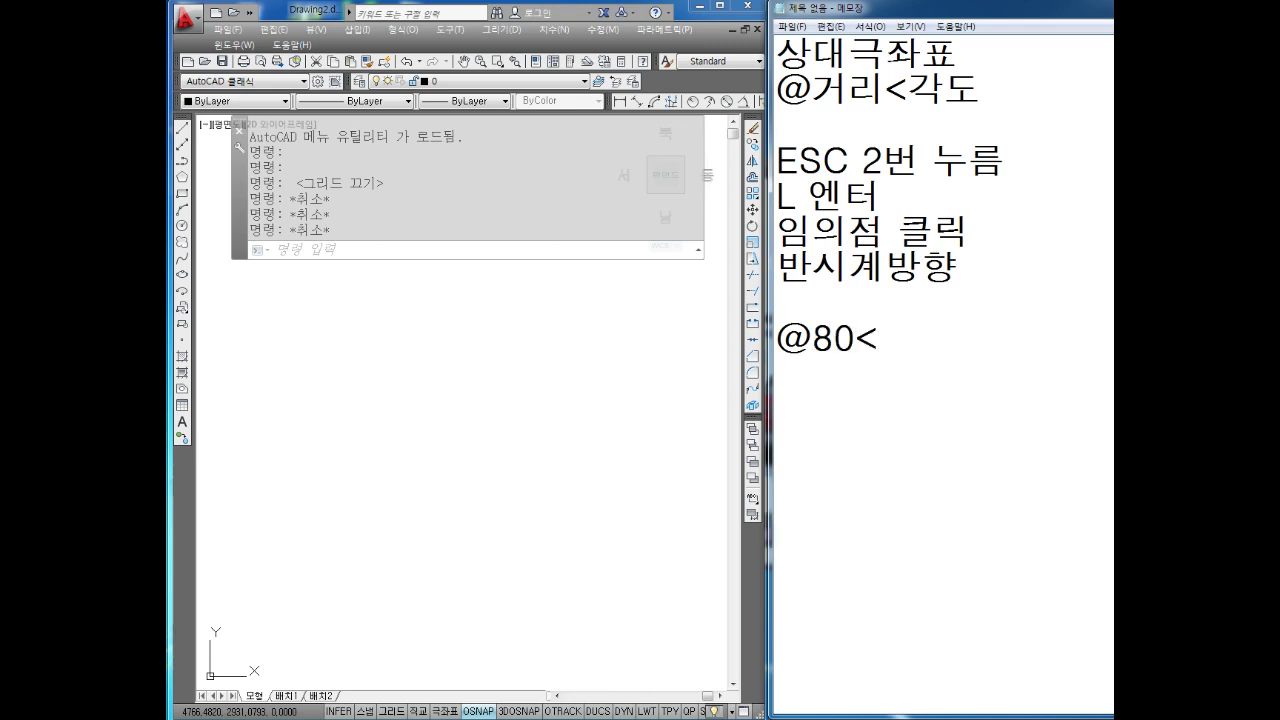
{"action": "type", "text": "0"}
{"action": "key", "text": "Return"}
{"action": "type", "text": "@15"}
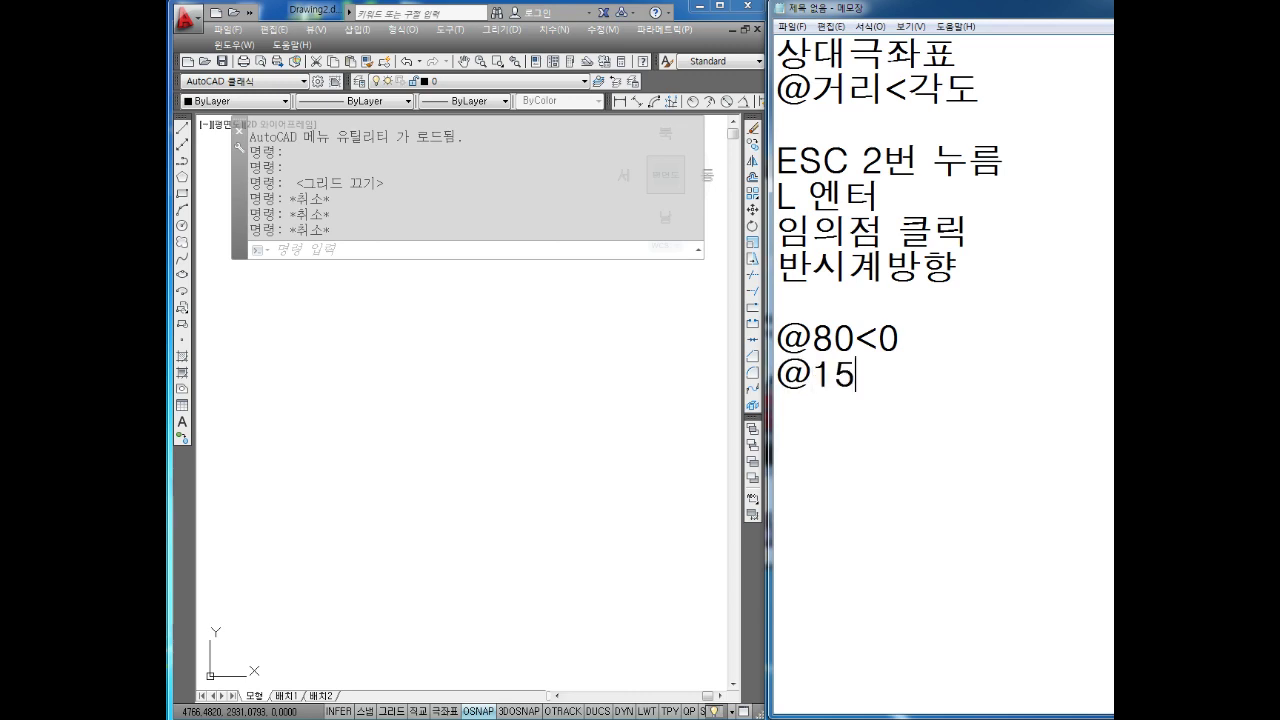
{"action": "type", "text": "<"}
{"action": "type", "text": "90"}
{"action": "key", "text": "Return"}
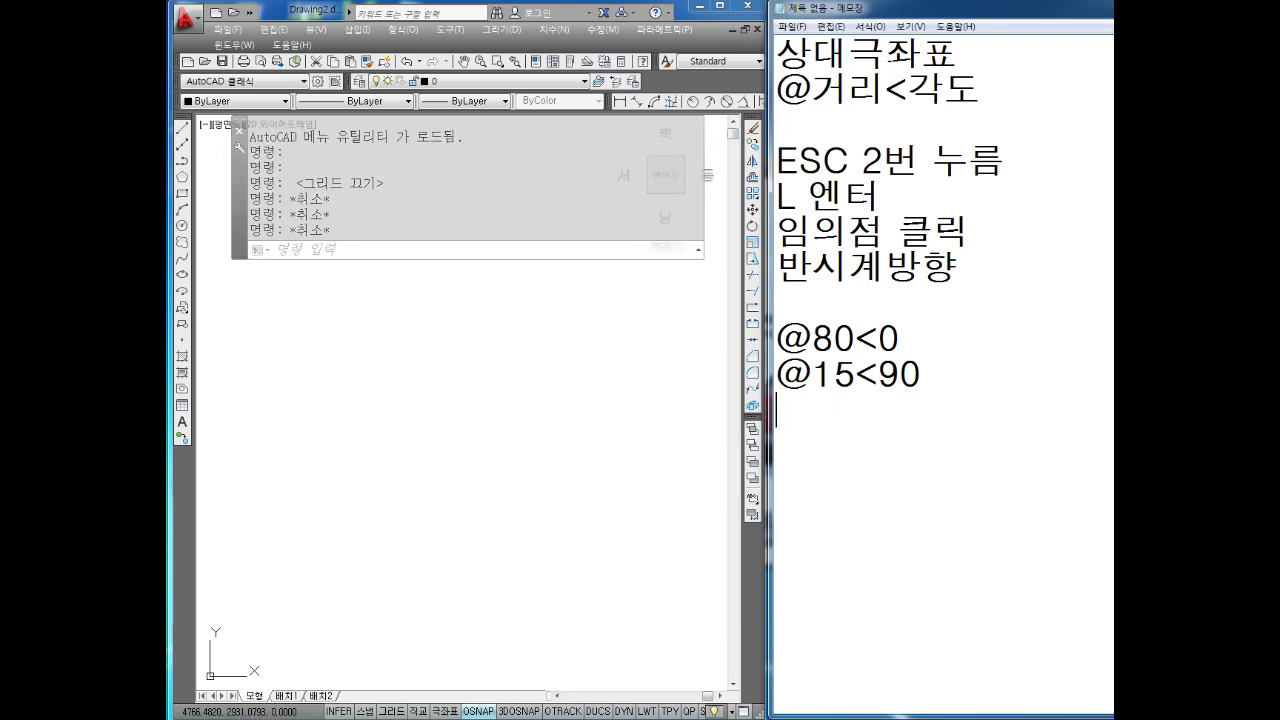
{"action": "key", "text": "super"}
In Paint, sketch the black profile line and mark a red 38° angle from vertical
{"action": "left_click", "coordinate": [214, 366]}
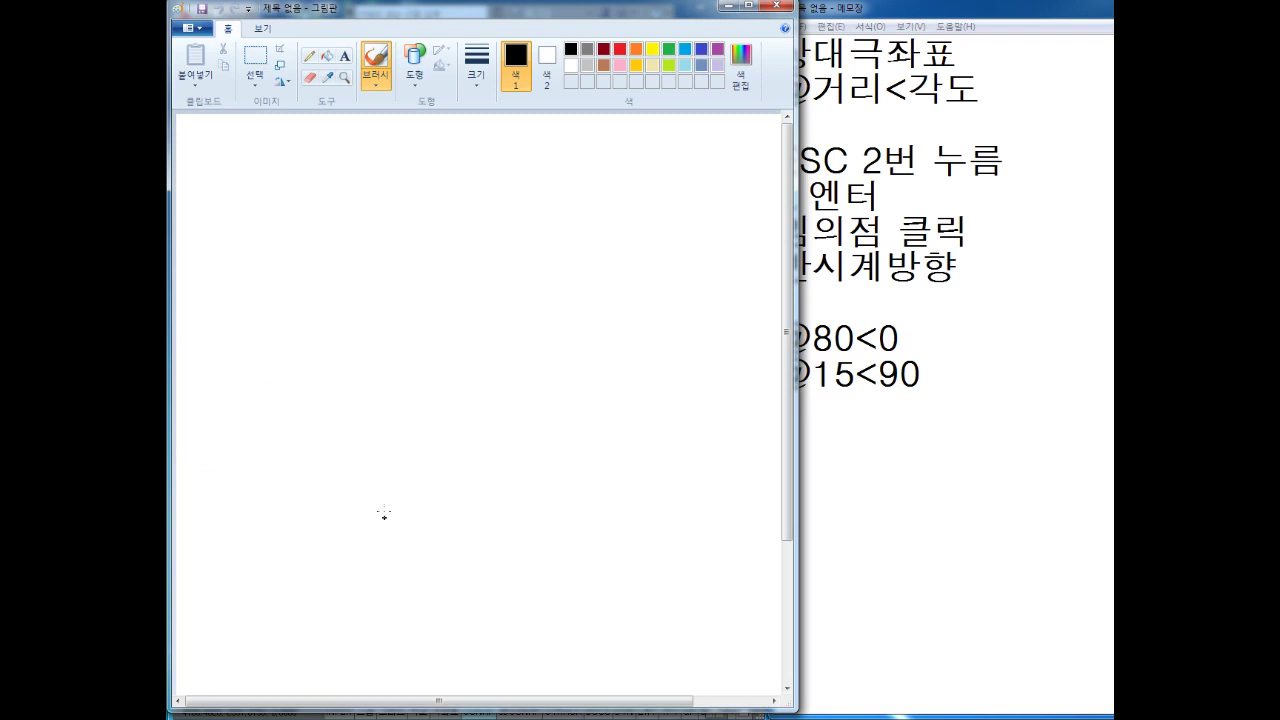
{"action": "mouse_move", "coordinate": [387, 521]}
{"action": "left_mouse_down"}
{"action": "mouse_move", "coordinate": [397, 366]}
{"action": "mouse_move", "coordinate": [548, 213]}
{"action": "left_mouse_up"}
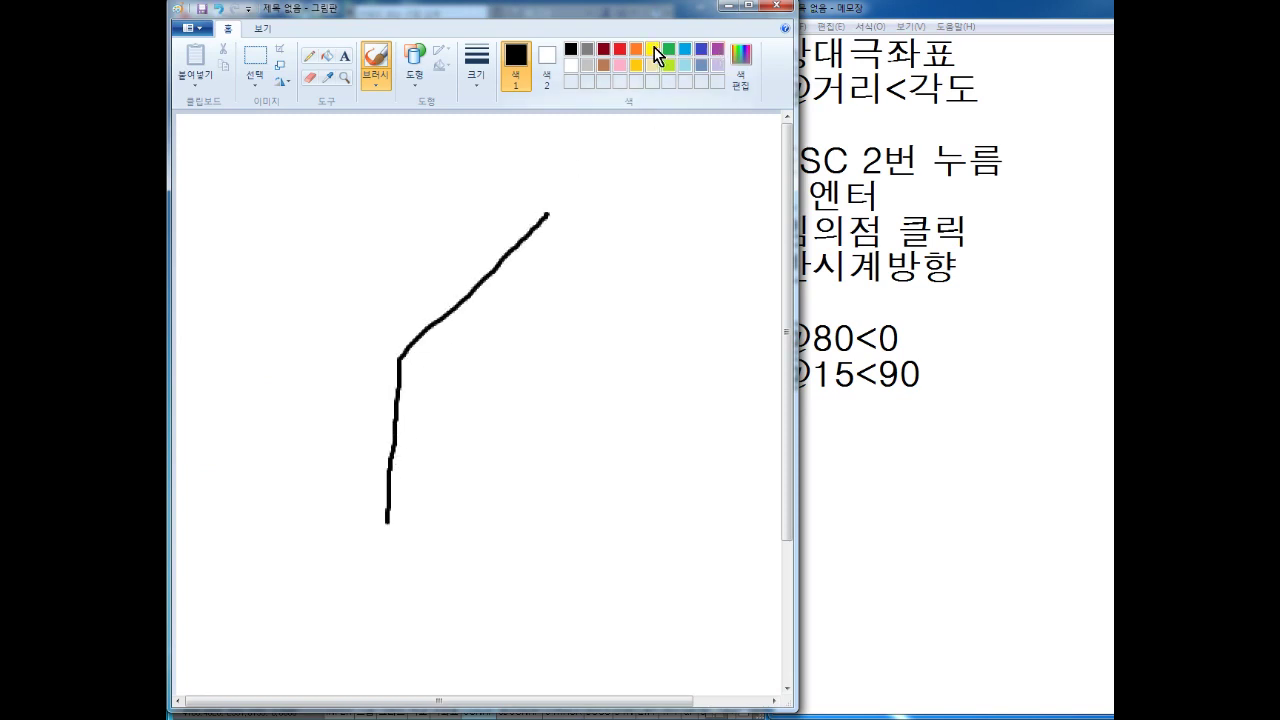
{"action": "left_click", "coordinate": [621, 49]}
{"action": "left_click_drag", "start_coordinate": [403, 352], "coordinate": [425, 202]}
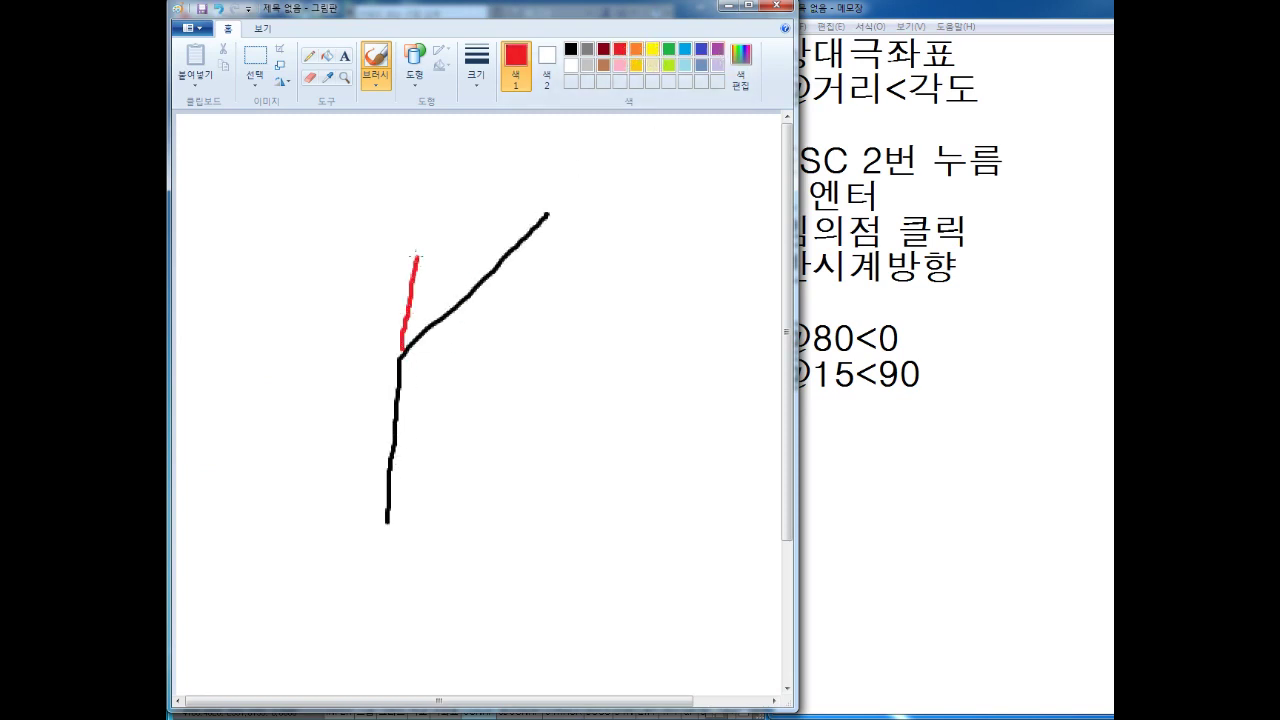
{"action": "left_click_drag", "start_coordinate": [418, 252], "coordinate": [445, 285]}
{"action": "mouse_move", "coordinate": [450, 215]}
{"action": "left_mouse_down"}
{"action": "mouse_move", "coordinate": [467, 226]}
{"action": "mouse_move", "coordinate": [460, 244]}
{"action": "mouse_move", "coordinate": [485, 222]}
{"action": "left_mouse_up"}
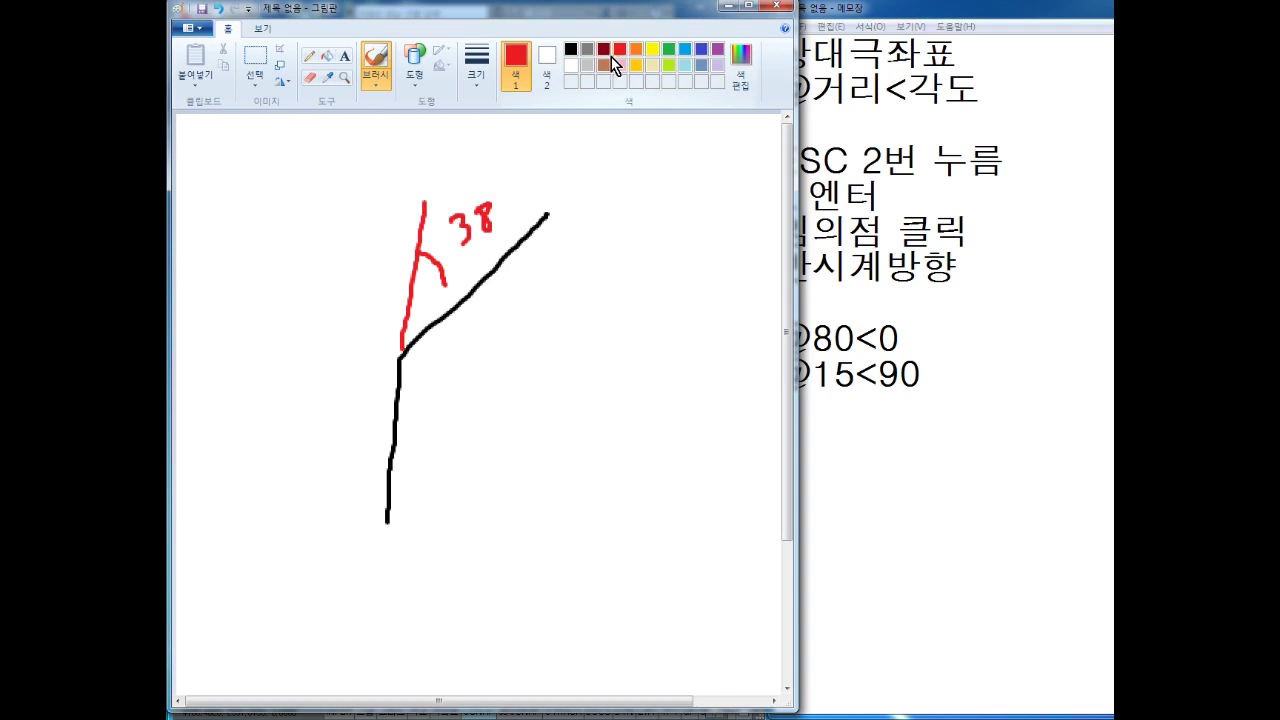
Add a green horizontal line with a right-angle mark and write 90-38 = 52
{"action": "left_click", "coordinate": [667, 49]}
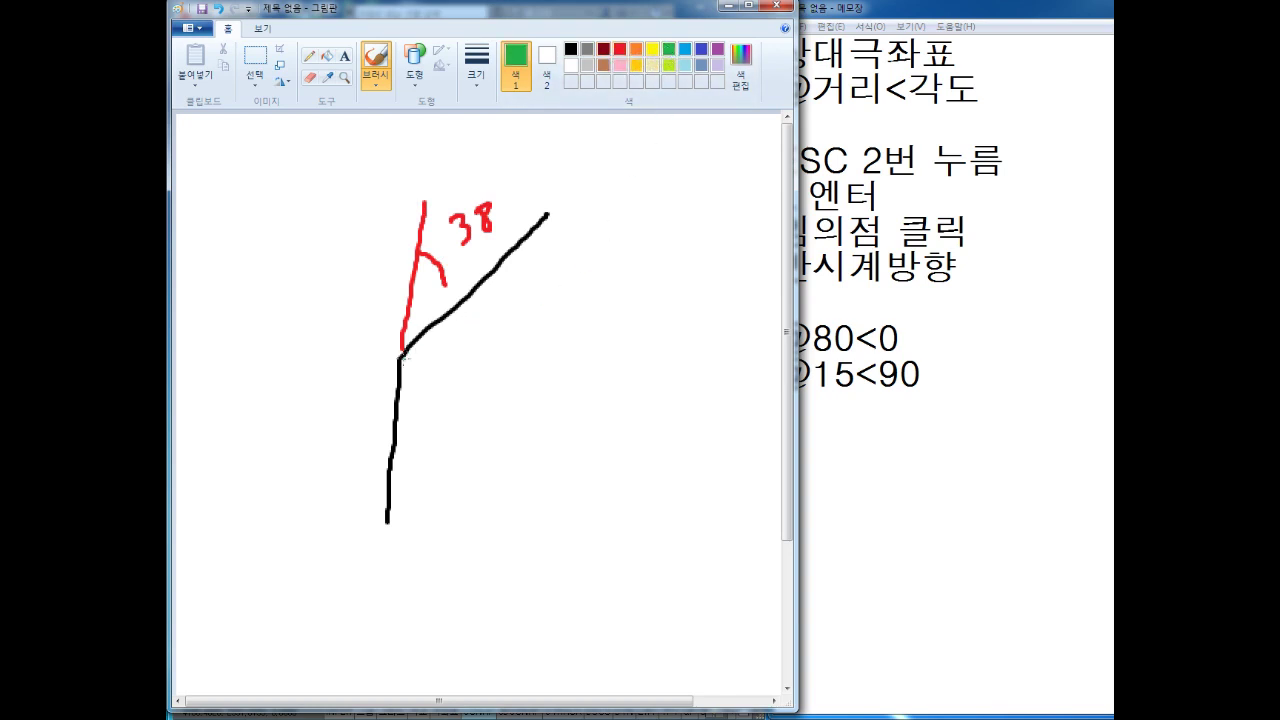
{"action": "left_click_drag", "start_coordinate": [402, 358], "coordinate": [675, 367]}
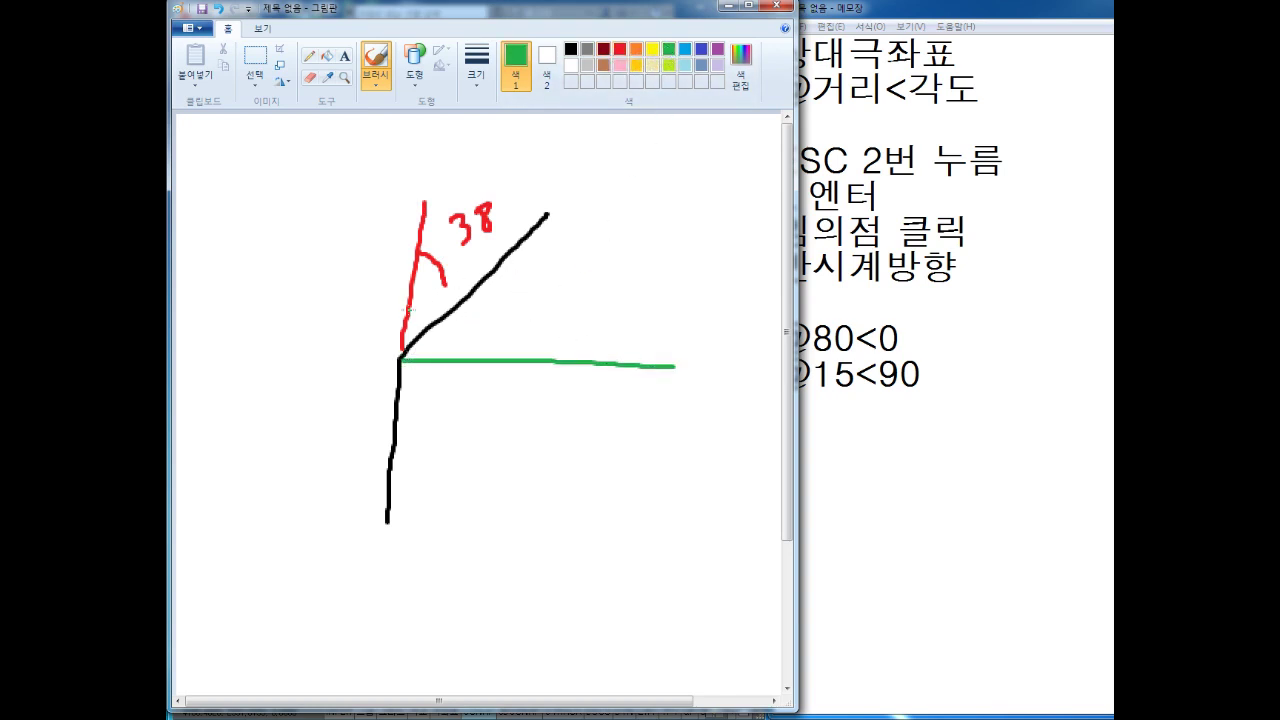
{"action": "left_click_drag", "start_coordinate": [408, 311], "coordinate": [468, 341]}
{"action": "mouse_move", "coordinate": [516, 297]}
{"action": "left_mouse_down"}
{"action": "mouse_move", "coordinate": [507, 333]}
{"action": "mouse_move", "coordinate": [539, 311]}
{"action": "mouse_move", "coordinate": [573, 312]}
{"action": "mouse_move", "coordinate": [600, 337]}
{"action": "left_mouse_up"}
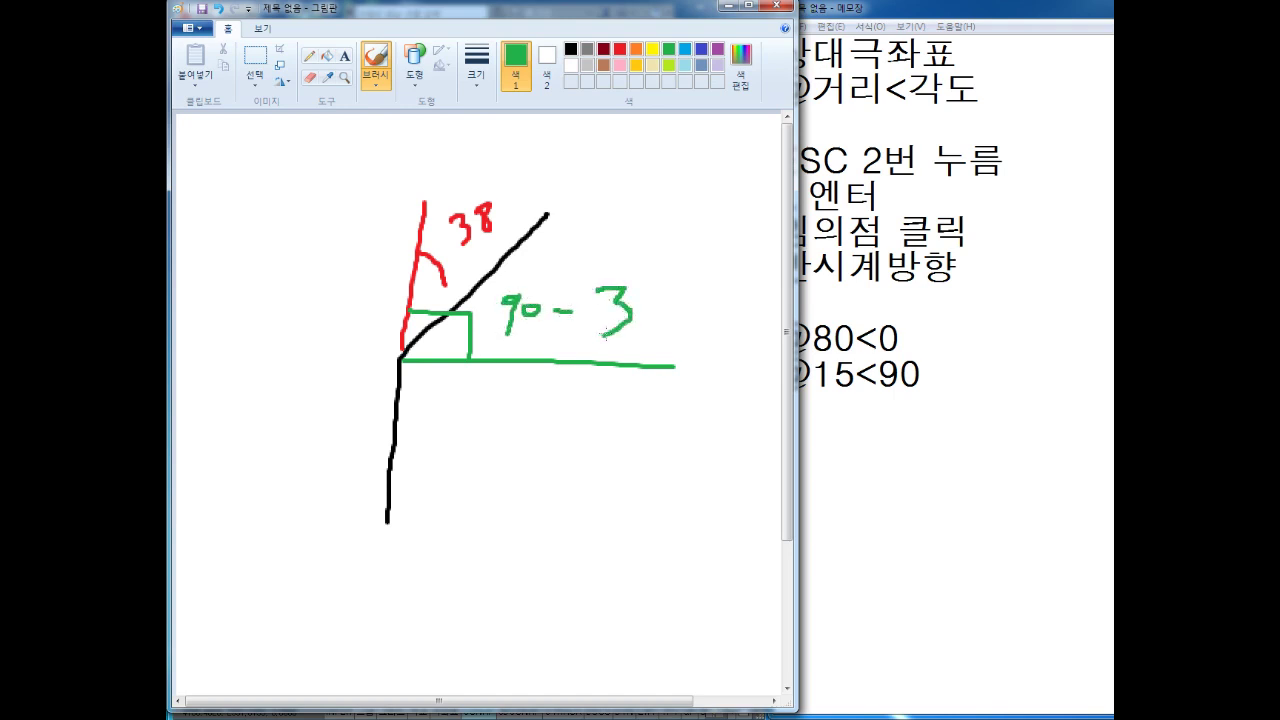
{"action": "mouse_move", "coordinate": [676, 290]}
{"action": "left_mouse_down"}
{"action": "mouse_move", "coordinate": [652, 292]}
{"action": "mouse_move", "coordinate": [655, 314]}
{"action": "left_mouse_up"}
{"action": "mouse_move", "coordinate": [556, 426]}
{"action": "left_mouse_down"}
{"action": "mouse_move", "coordinate": [548, 466]}
{"action": "mouse_move", "coordinate": [598, 408]}
{"action": "mouse_move", "coordinate": [707, 455]}
{"action": "left_mouse_up"}
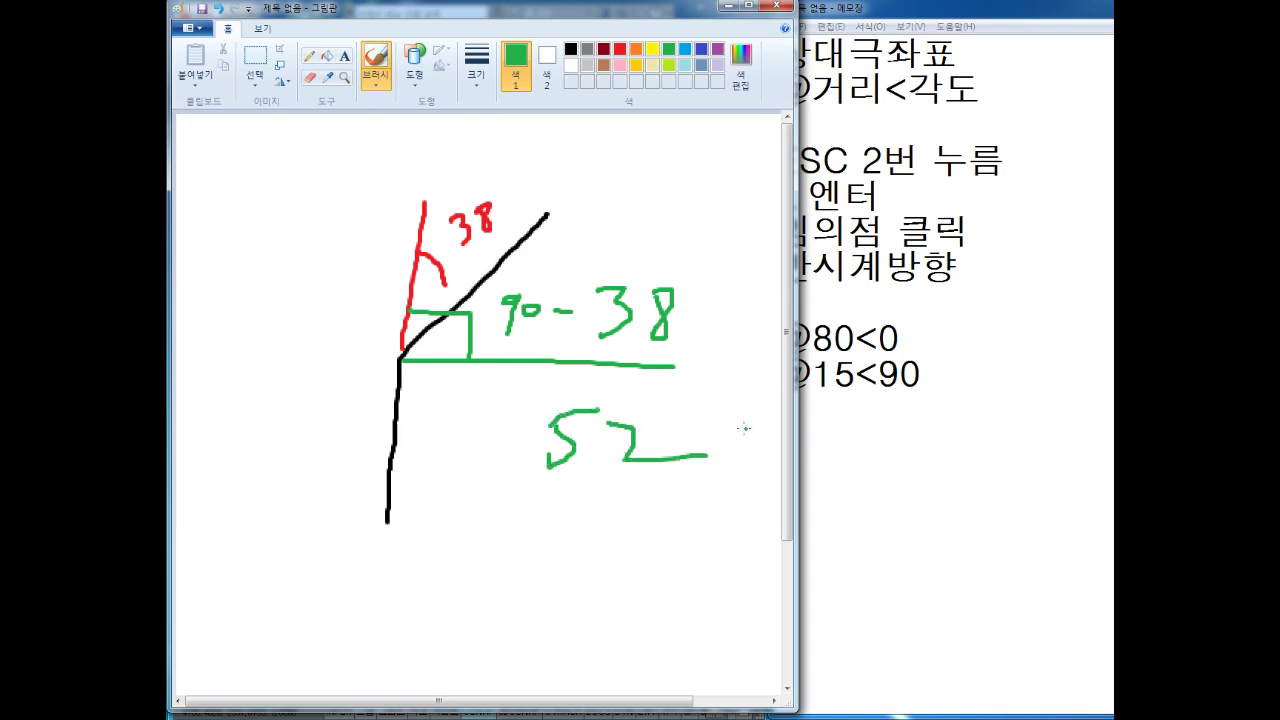
{"action": "left_click", "coordinate": [858, 449]}
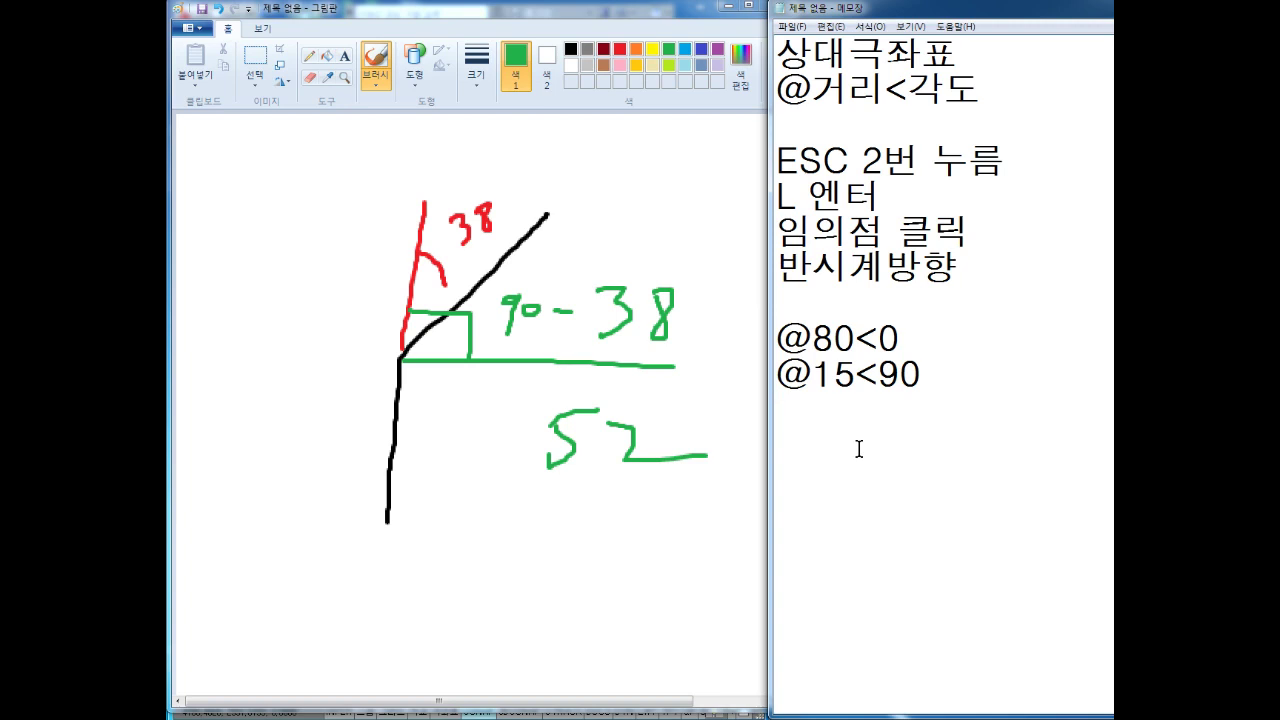
{"action": "type", "text": "@"}
{"action": "type", "text": "38.98"}
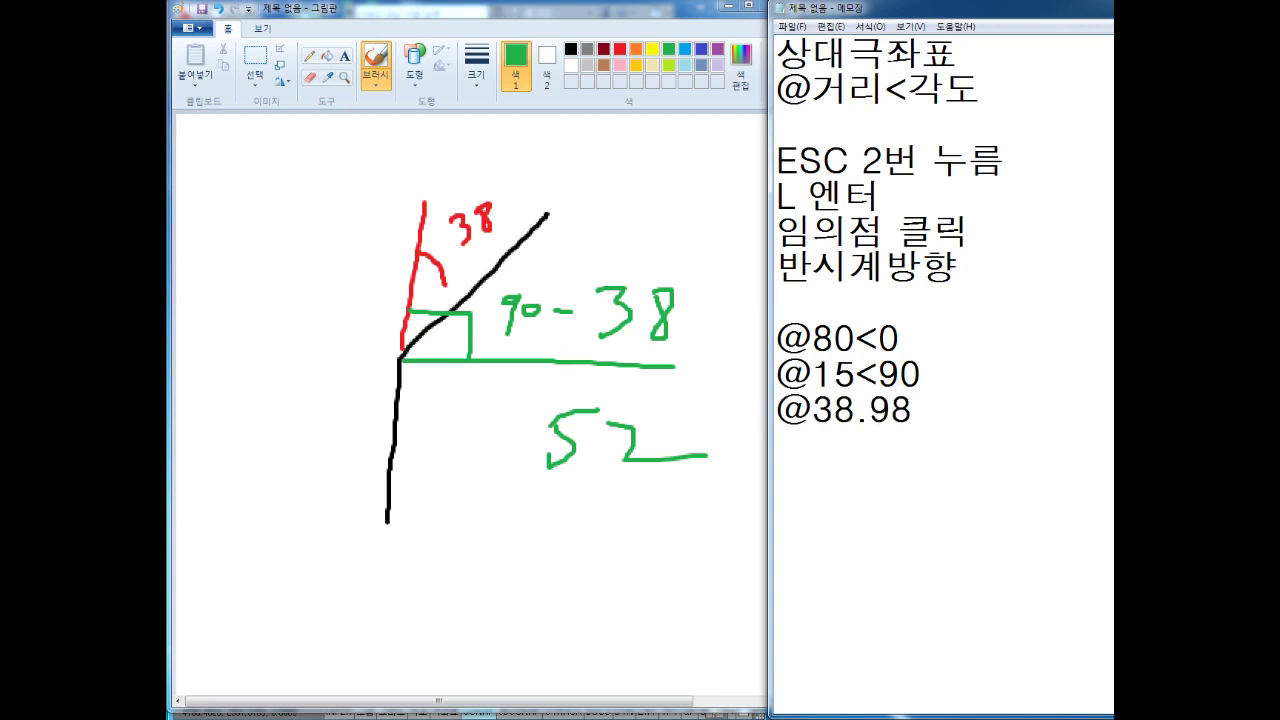
{"action": "type", "text": "<5"}
{"action": "type", "text": "2"}
{"action": "key", "text": "Return"}
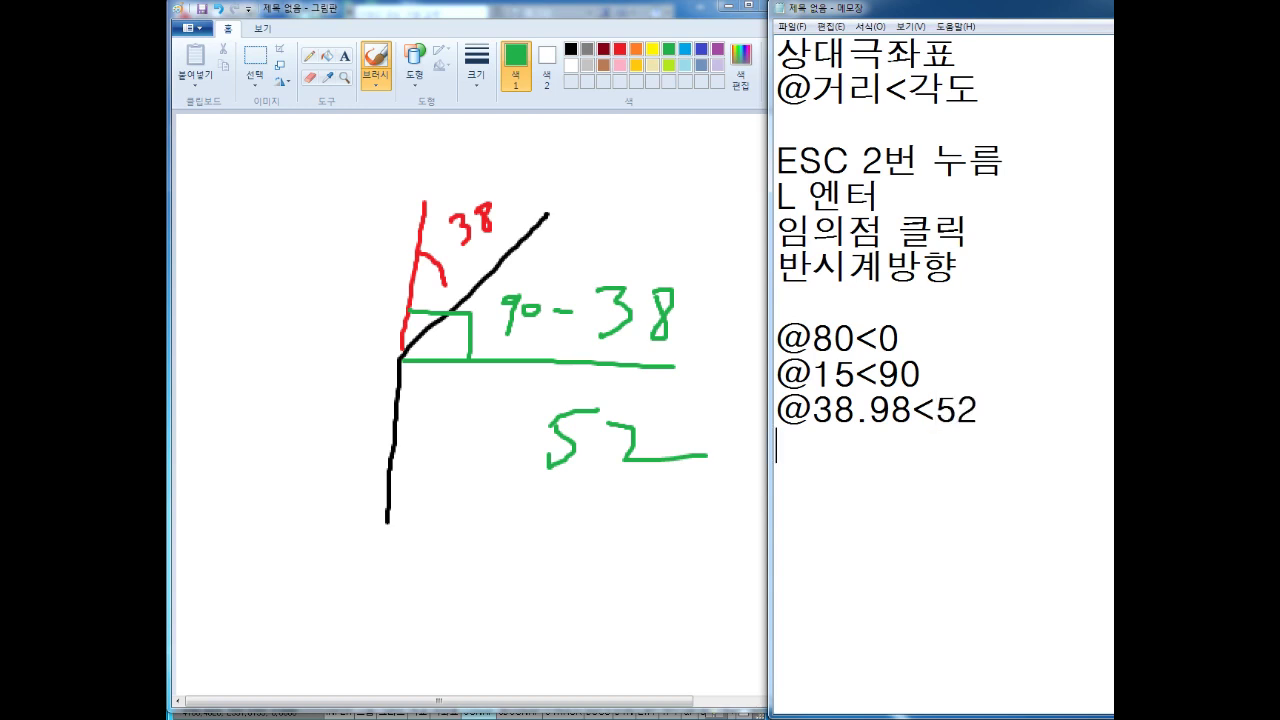
{"action": "type", "text": "@"}
{"action": "type", "text": "80"}
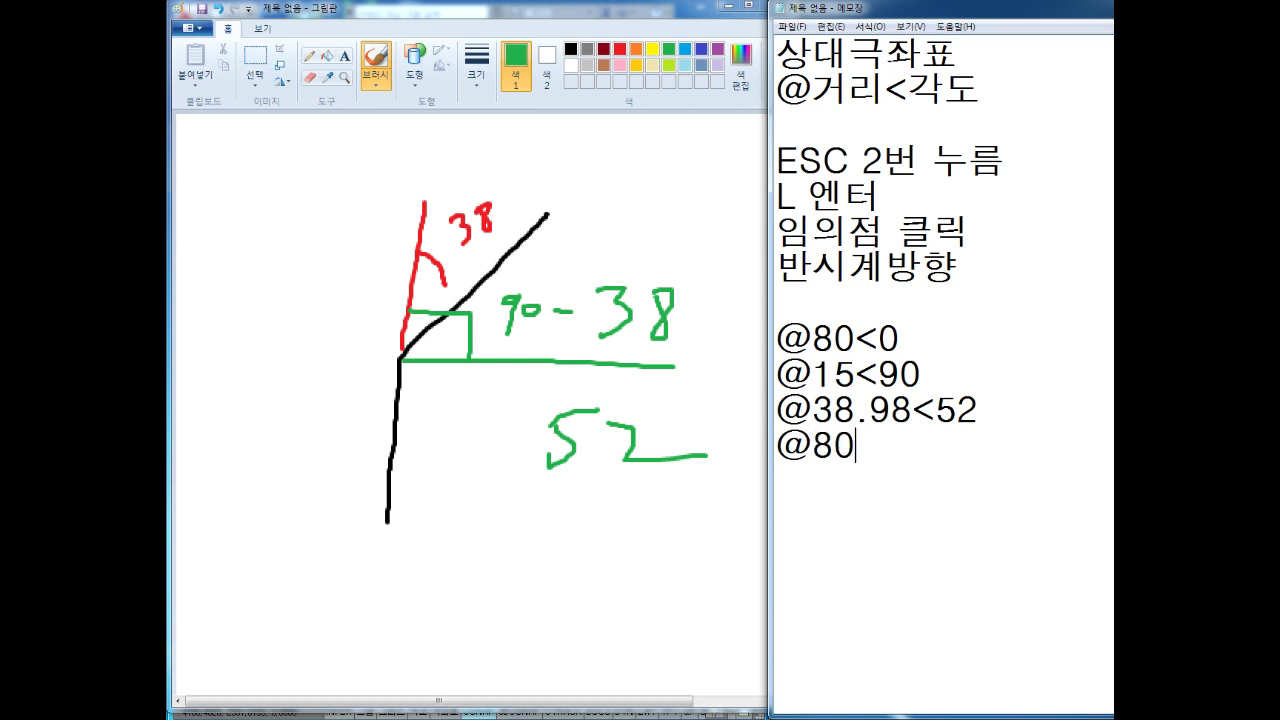
{"action": "type", "text": "<90"}
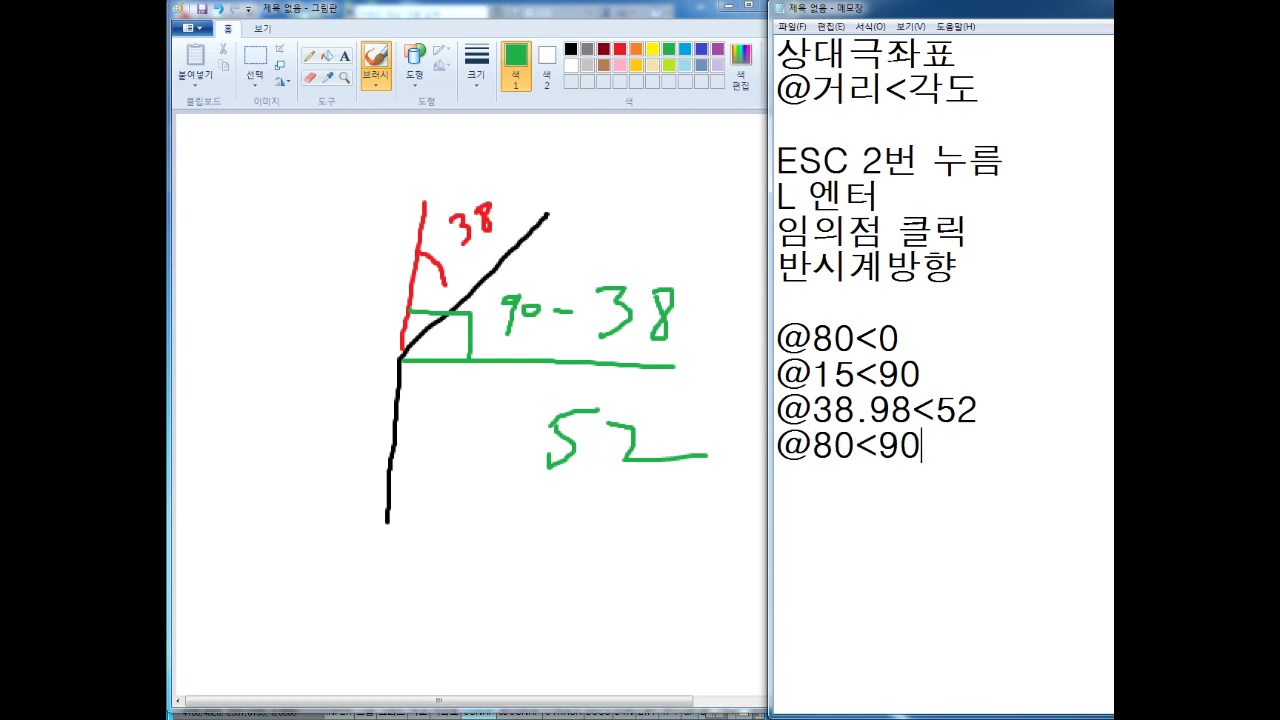
{"action": "key", "text": "Return"}
Bring AutoCAD back to the front and turn on lineweight display (LWT)
{"action": "left_click", "coordinate": [727, 7]}
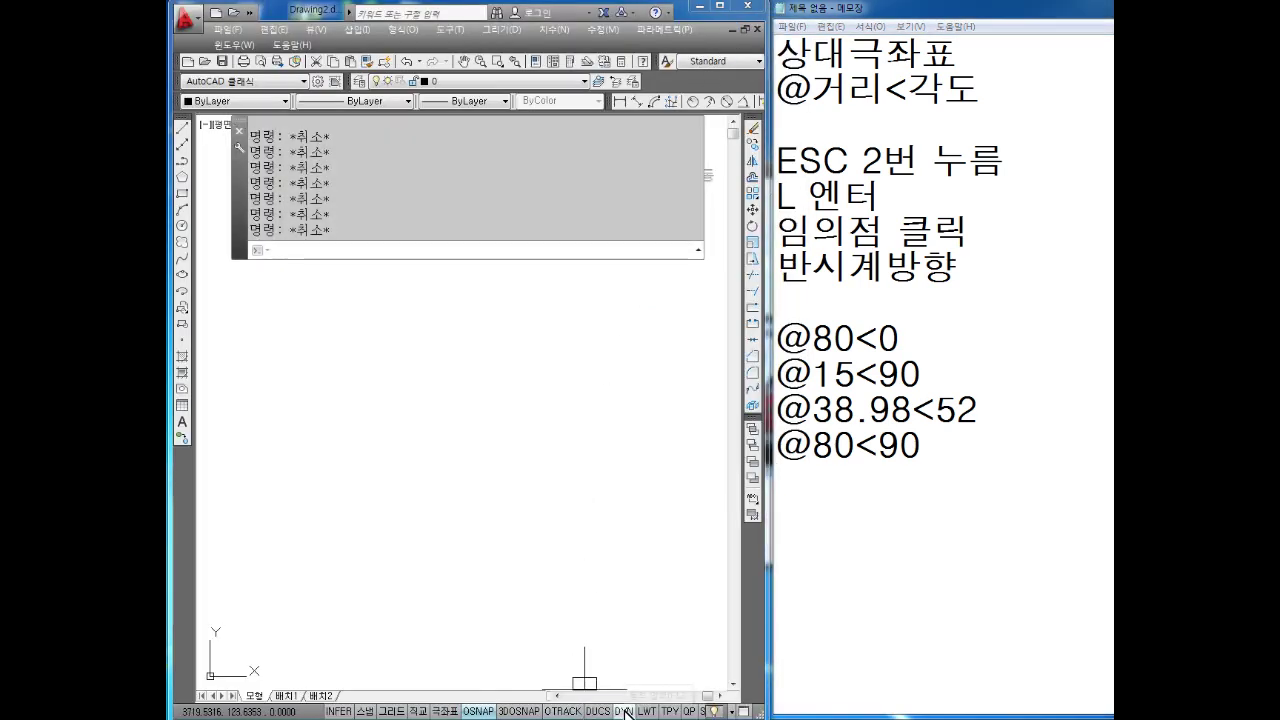
{"action": "key", "text": "Escape"}
{"action": "key", "text": "Escape"}
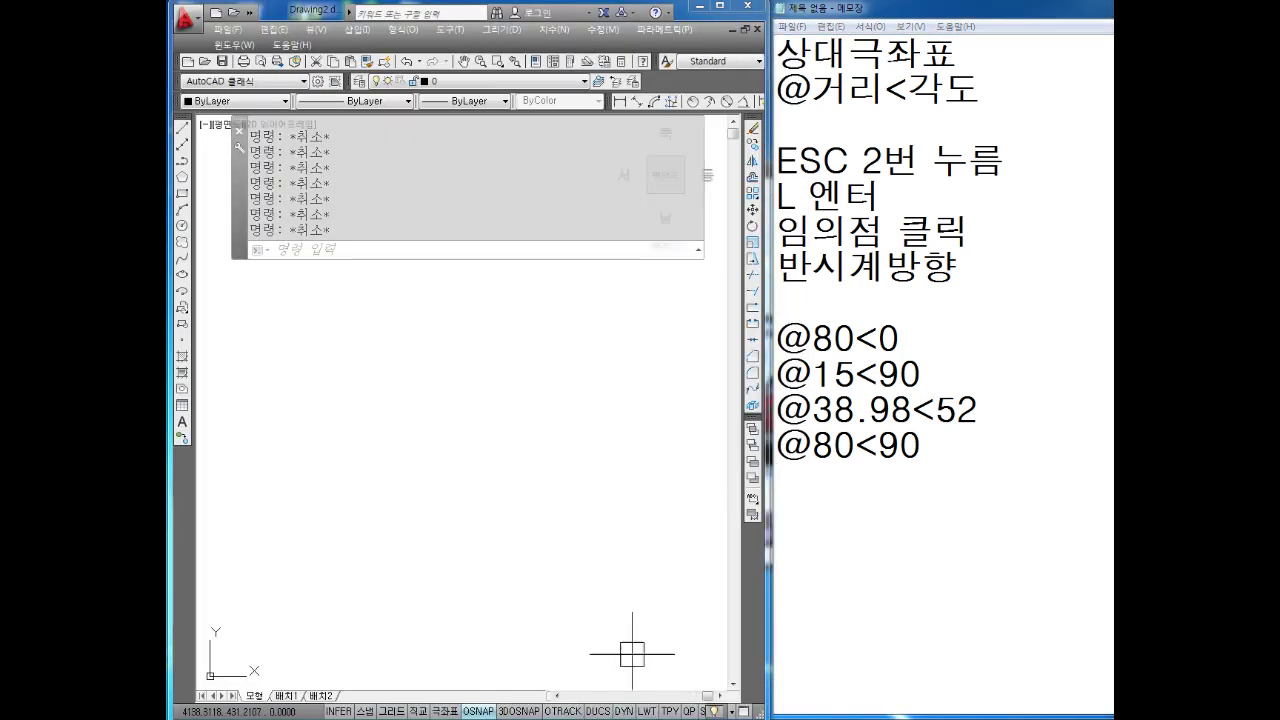
{"action": "left_click", "coordinate": [647, 711]}
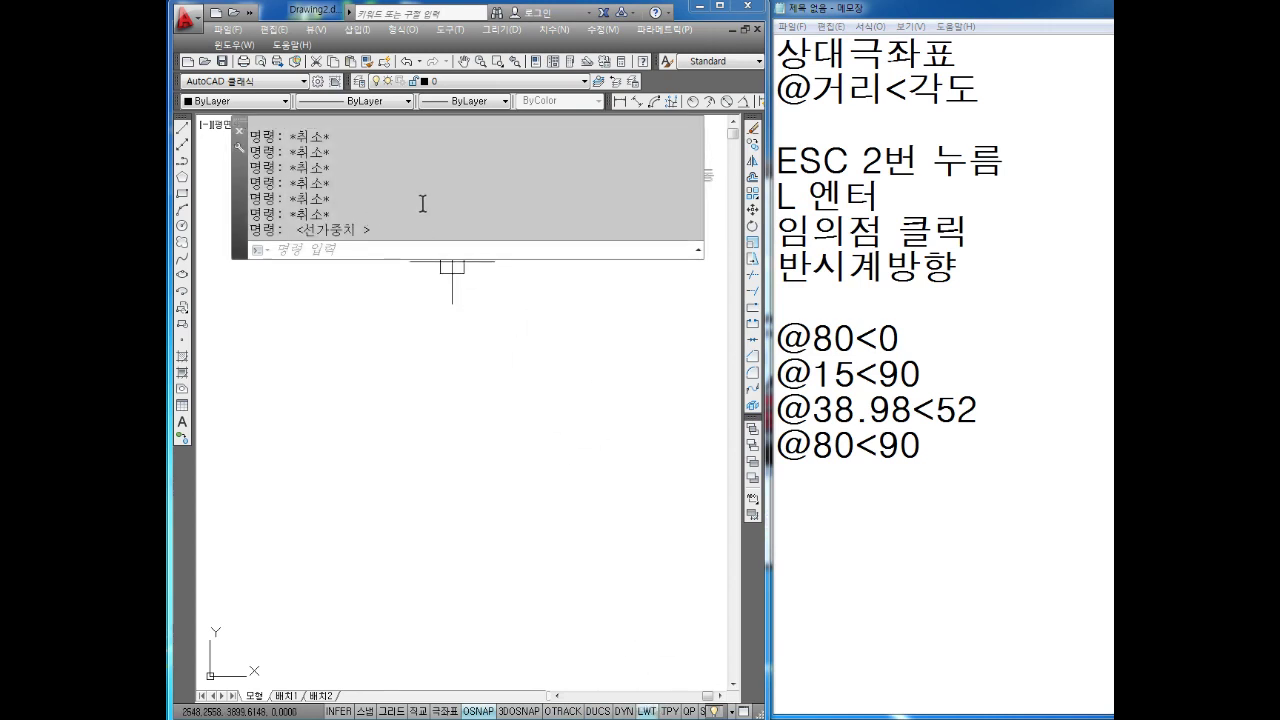
Choose 0.50 mm from the Lineweight dropdown on the Properties toolbar
{"action": "left_click", "coordinate": [217, 100]}
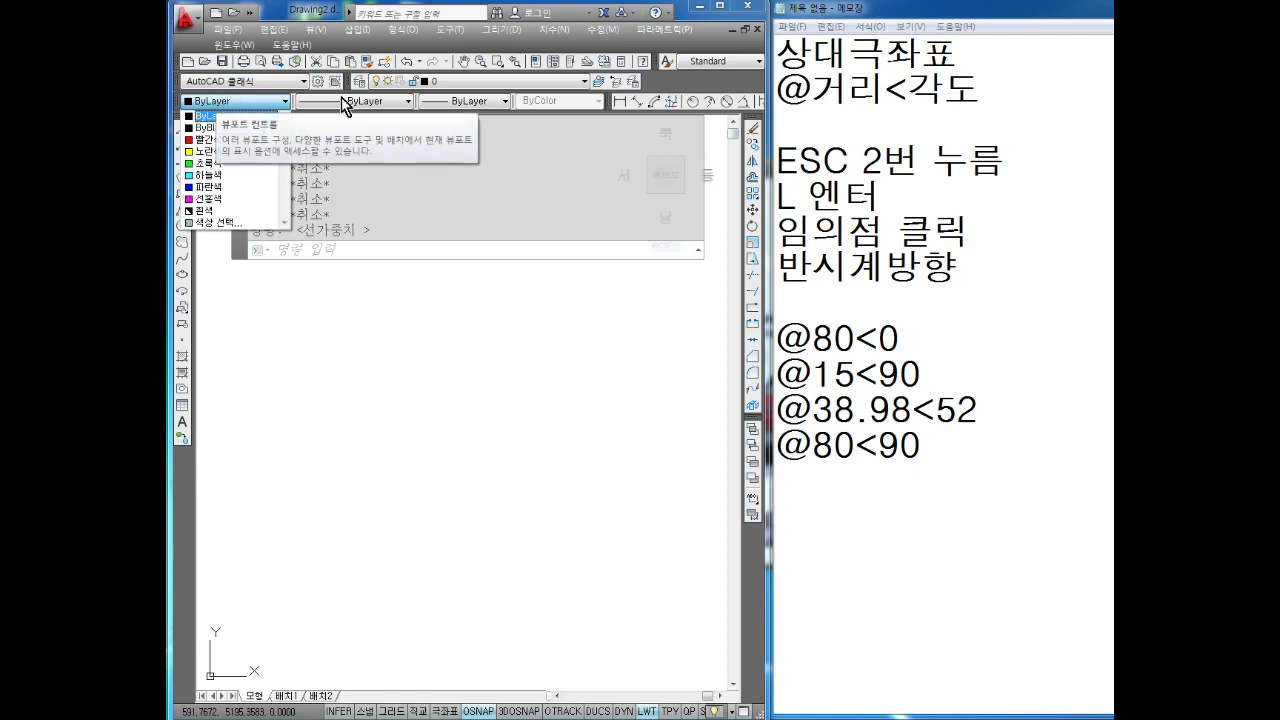
{"action": "left_click", "coordinate": [452, 101]}
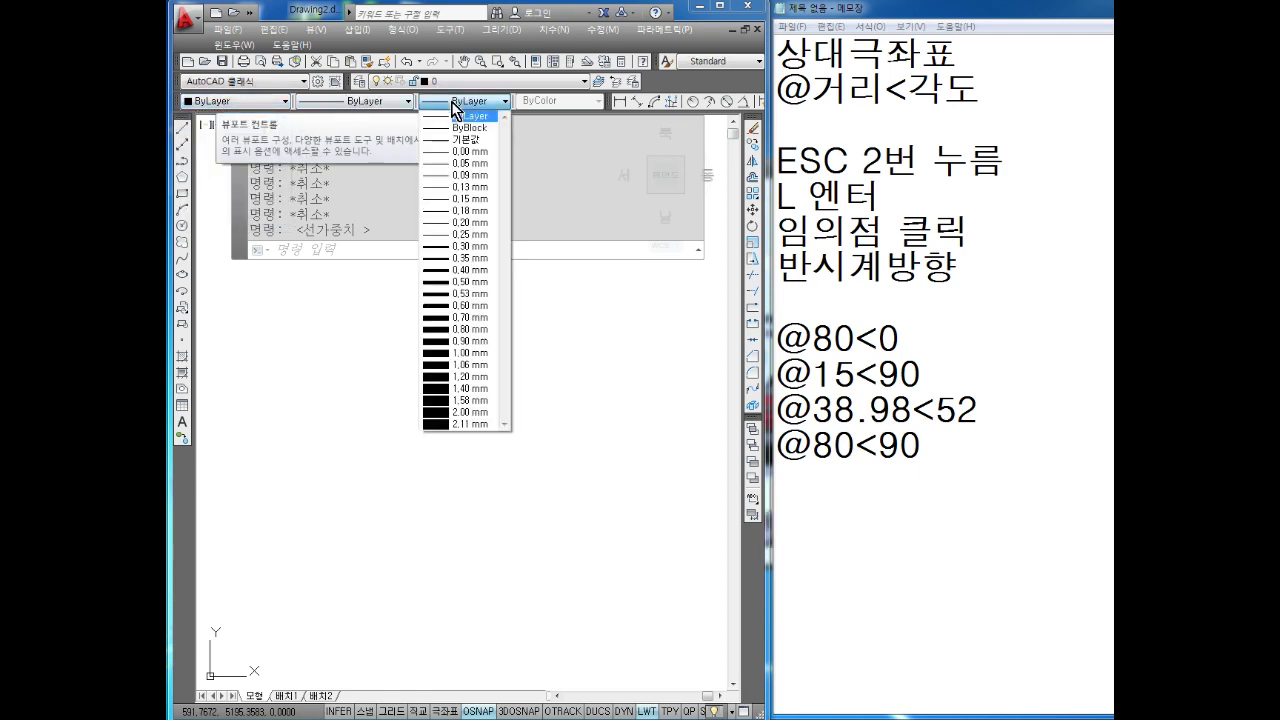
{"action": "left_click", "coordinate": [468, 282]}
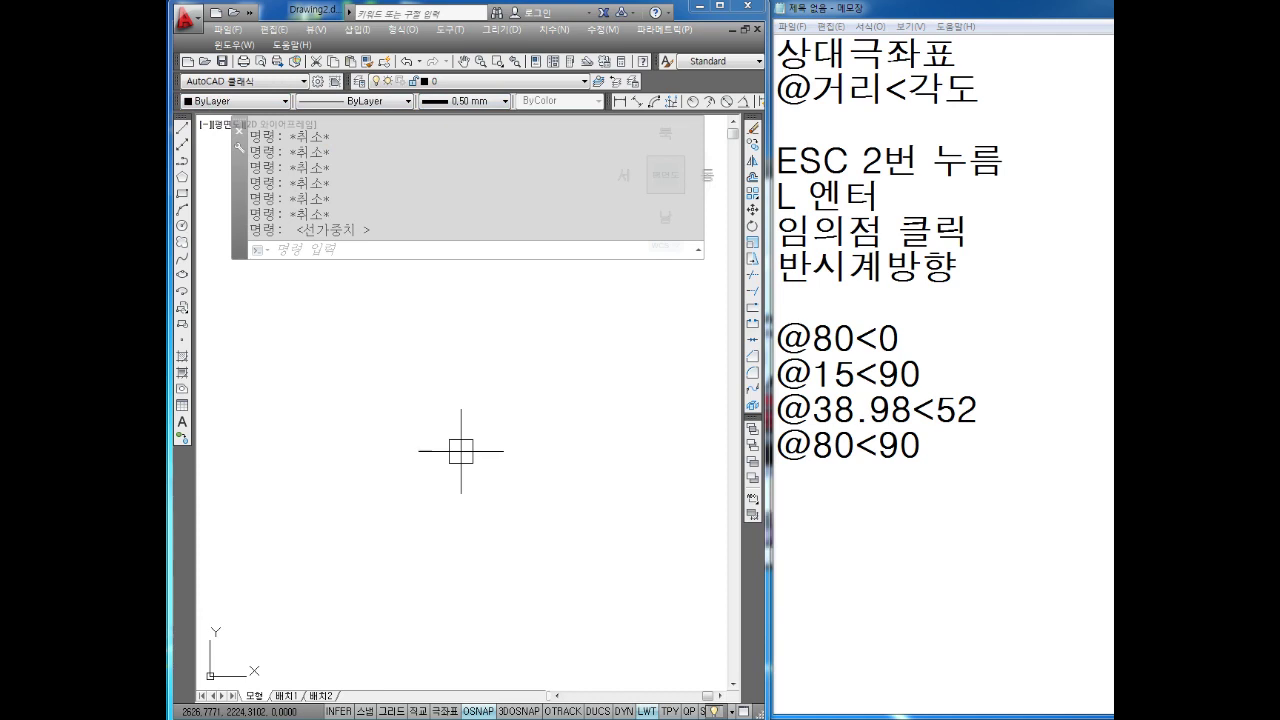
Start the Line command at a picked point and draw the 80-unit horizontal segment
{"action": "key", "text": "Escape"}
{"action": "key", "text": "Escape"}
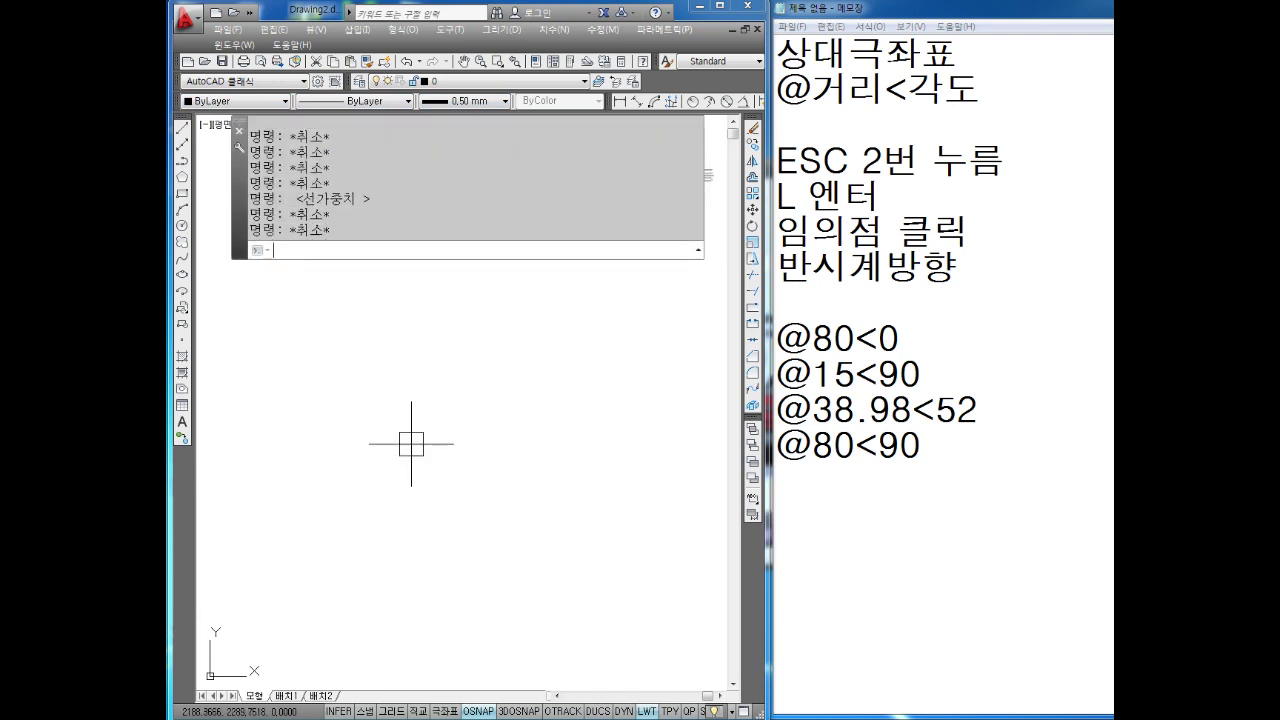
{"action": "key", "text": "Escape"}
{"action": "key", "text": "Escape"}
{"action": "key", "text": "Escape"}
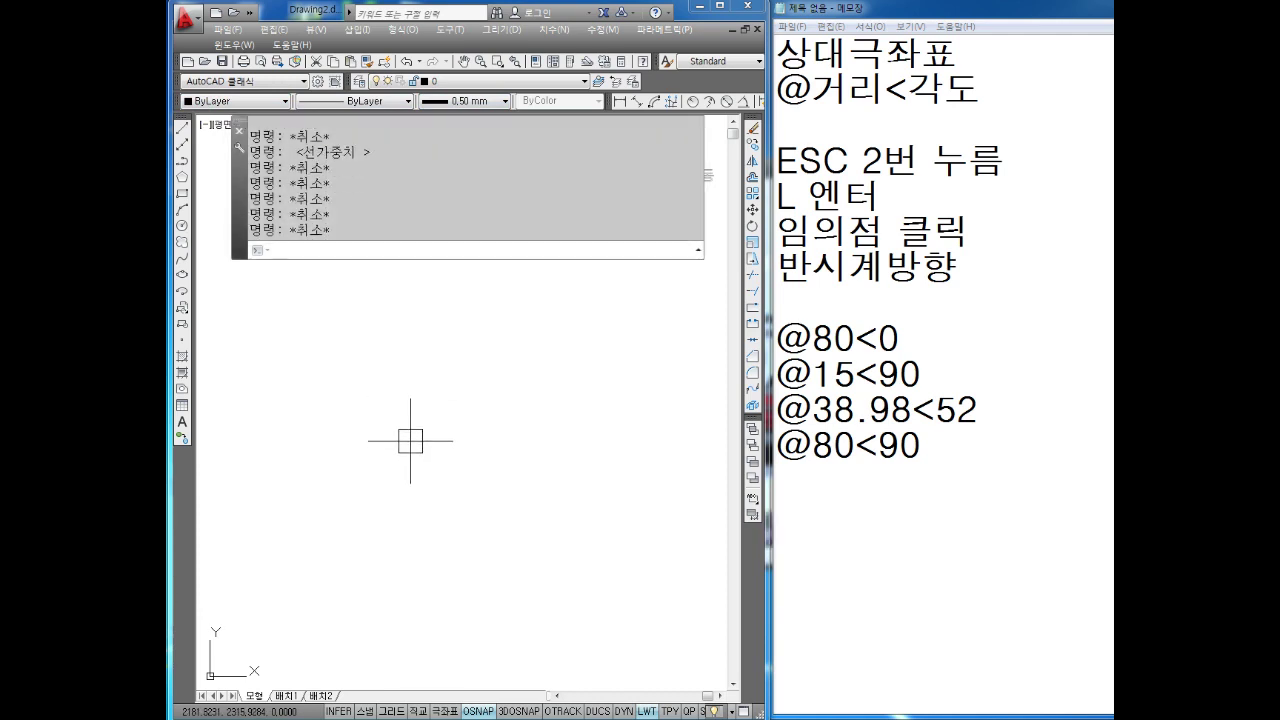
{"action": "key", "text": "Escape"}
{"action": "type", "text": "L"}
{"action": "key", "text": "Return"}
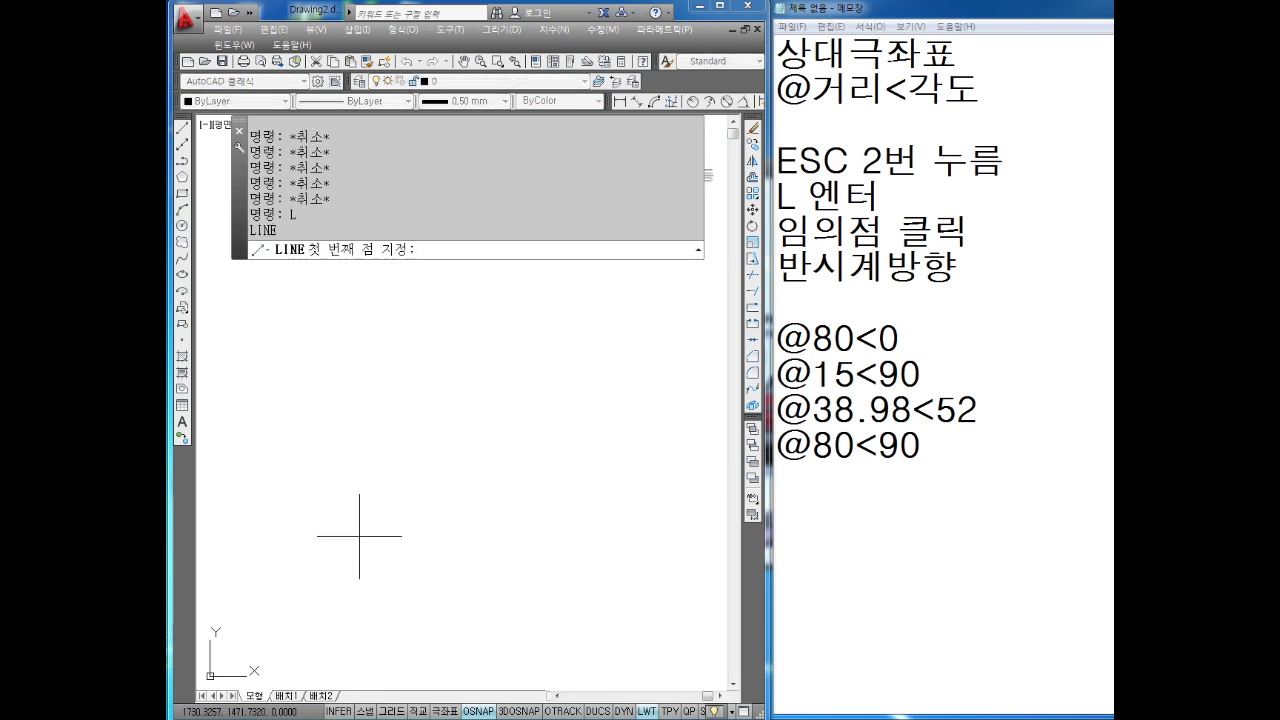
{"action": "left_click", "coordinate": [385, 537]}
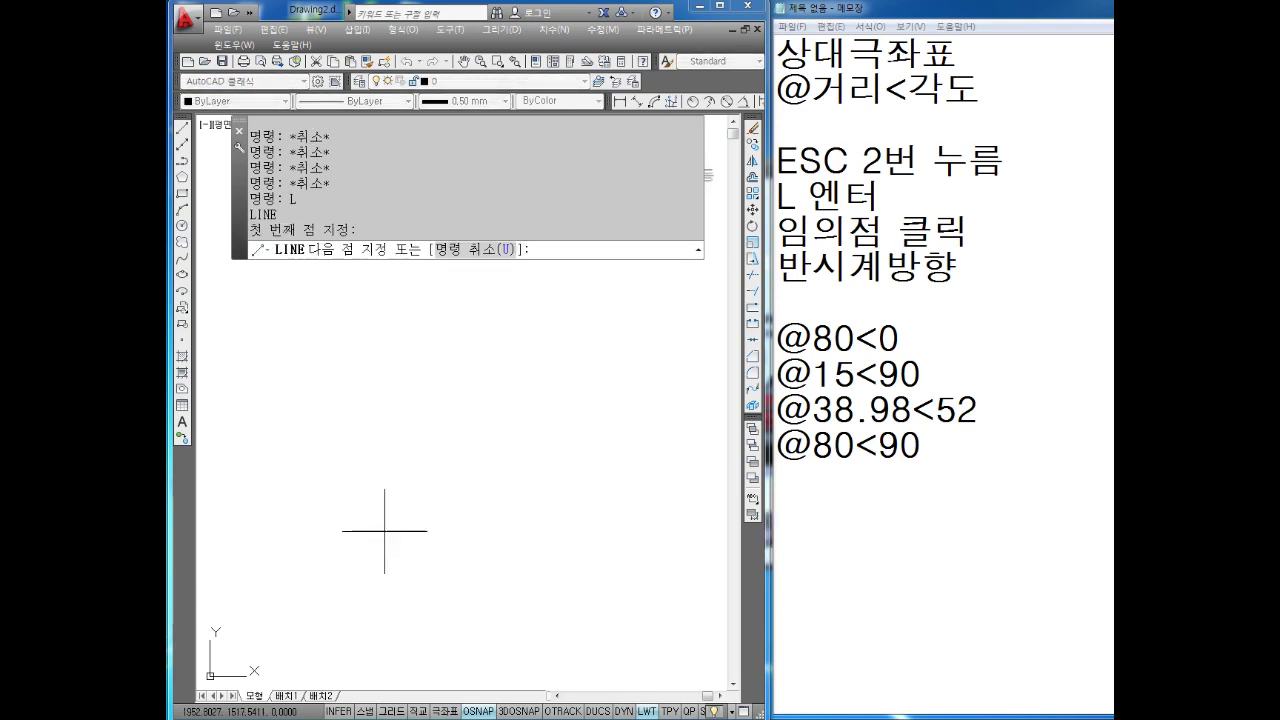
{"action": "type", "text": "@8"}
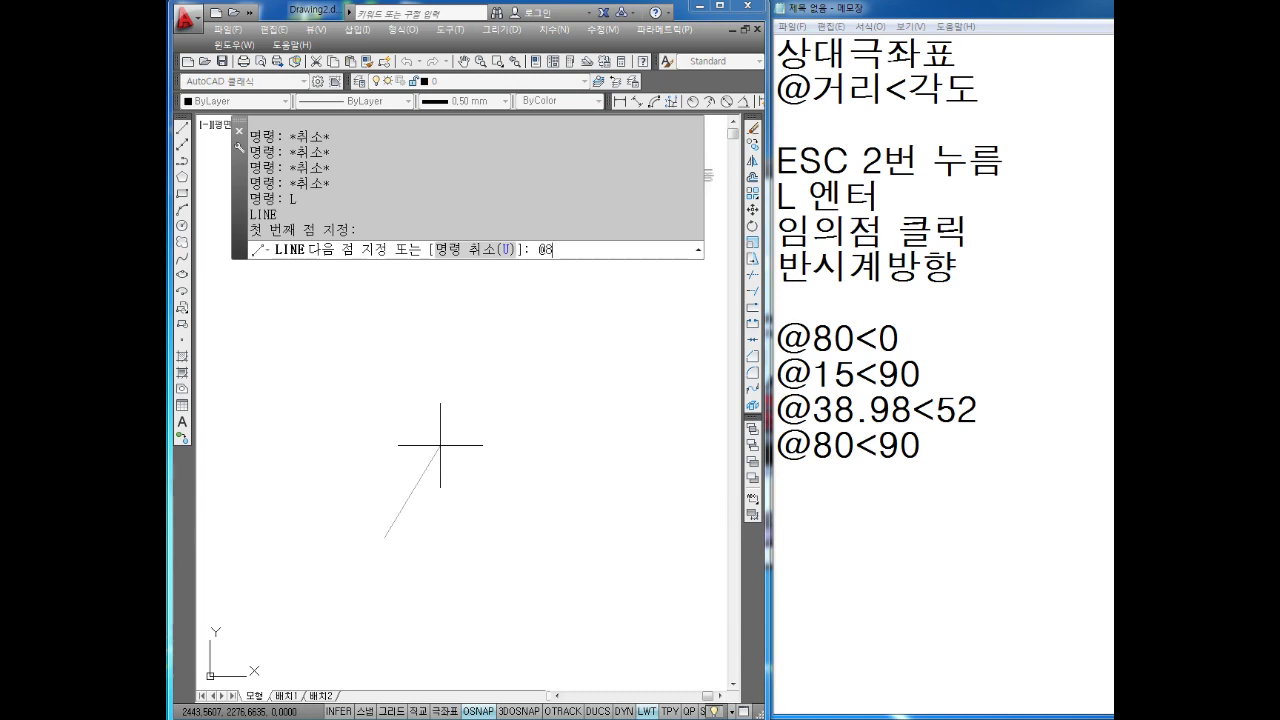
{"action": "type", "text": "0<0"}
{"action": "key", "text": "Return"}
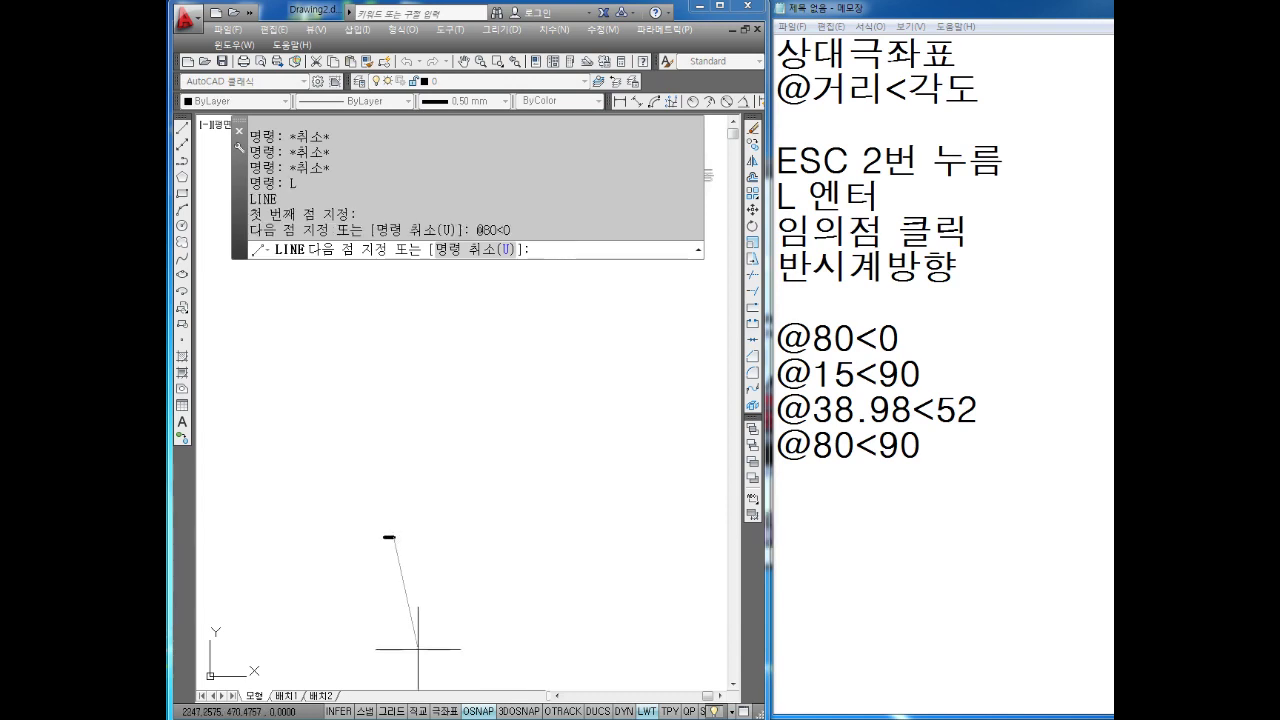
{"action": "scroll", "coordinate": [390, 505], "scroll_direction": "up", "scroll_amount": 2}
{"action": "scroll", "coordinate": [491, 500], "scroll_direction": "up", "scroll_amount": 3}
{"action": "middle_click_drag", "start_coordinate": [491, 500], "coordinate": [519, 481]}
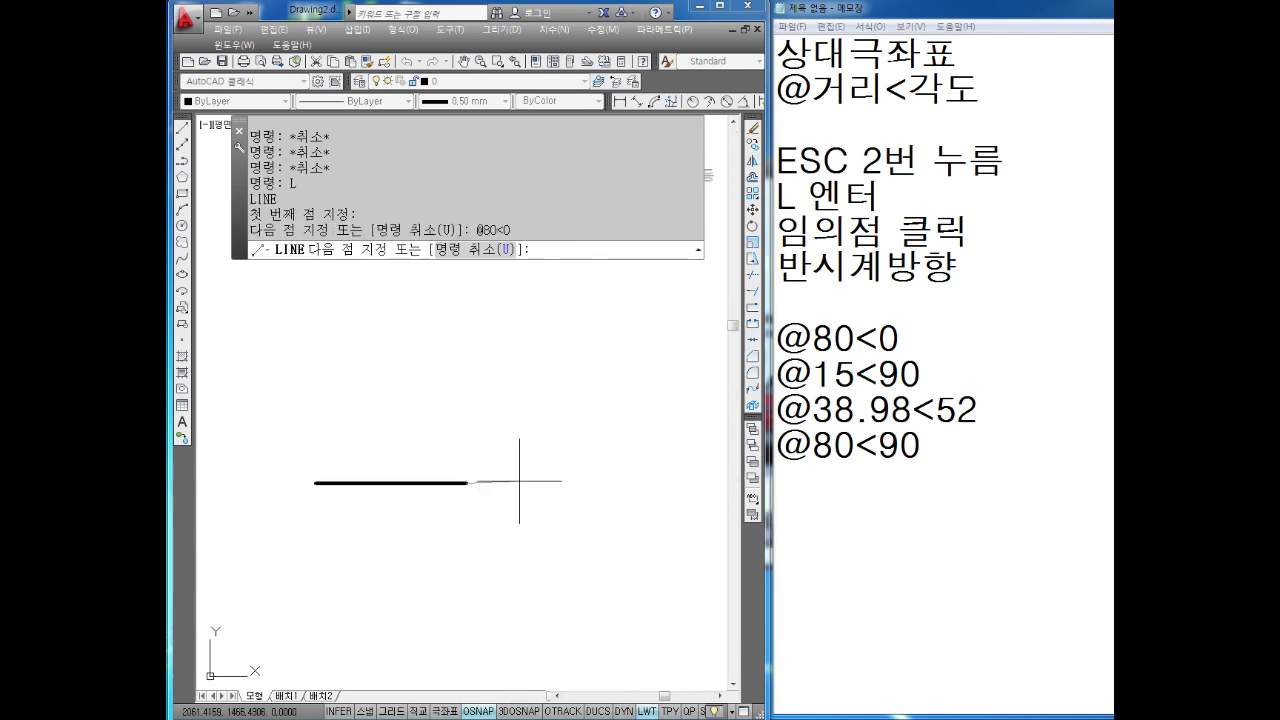
{"action": "type", "text": "@1"}
{"action": "type", "text": "5<9"}
{"action": "type", "text": "0"}
{"action": "key", "text": "Return"}
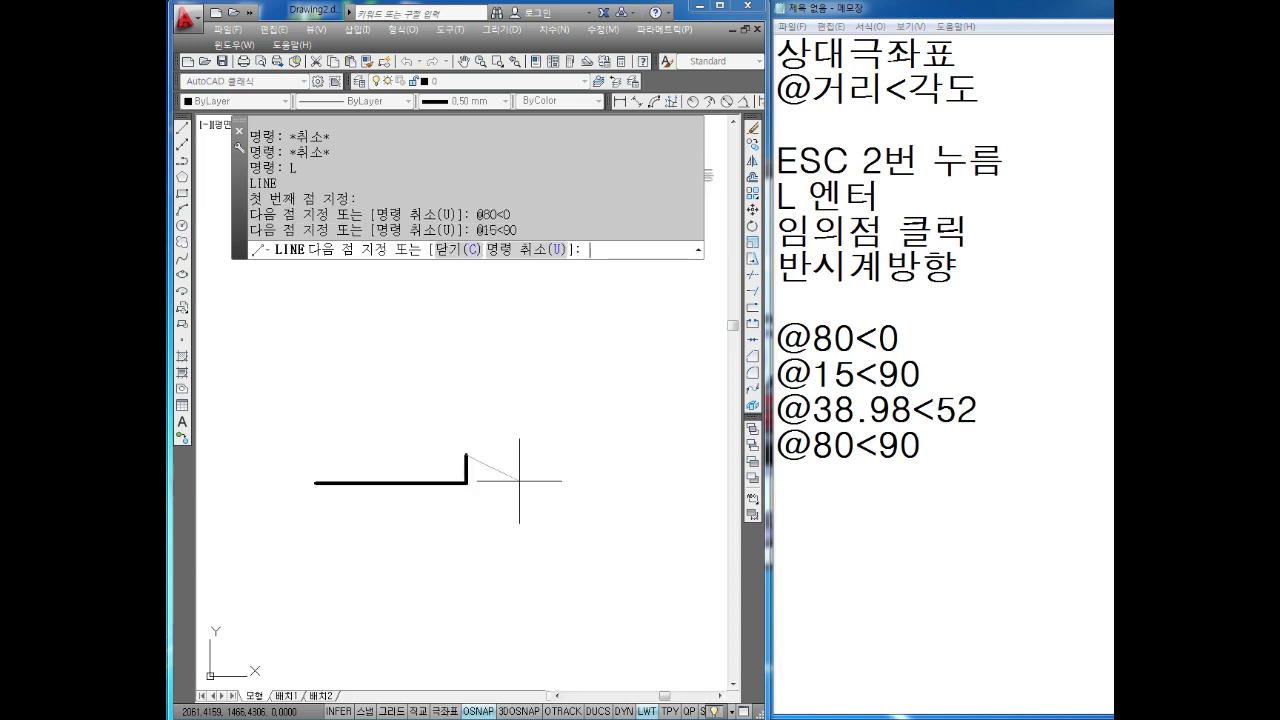
{"action": "type", "text": "@"}
{"action": "type", "text": "38.98"}
{"action": "type", "text": "<5"}
{"action": "type", "text": "2"}
{"action": "key", "text": "Return"}
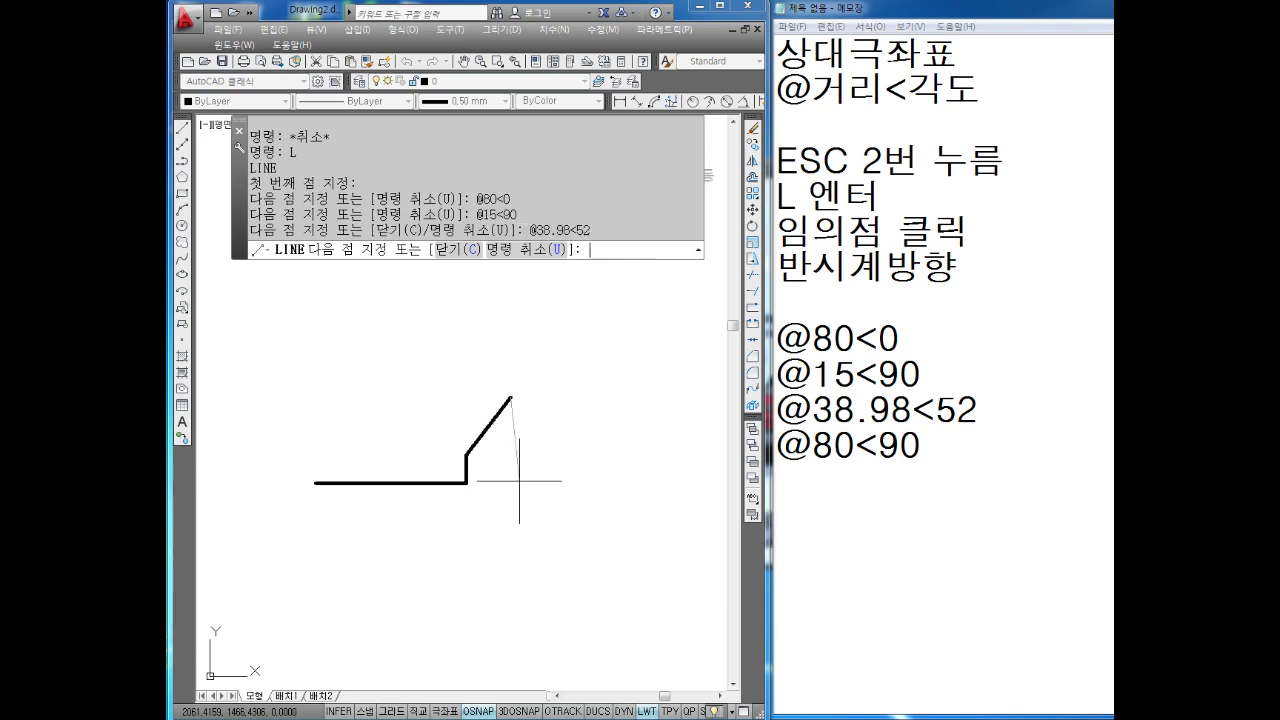
{"action": "type", "text": "@8"}
{"action": "type", "text": "0<90"}
{"action": "key", "text": "Return"}
{"action": "middle_click_drag", "start_coordinate": [576, 423], "coordinate": [572, 495]}
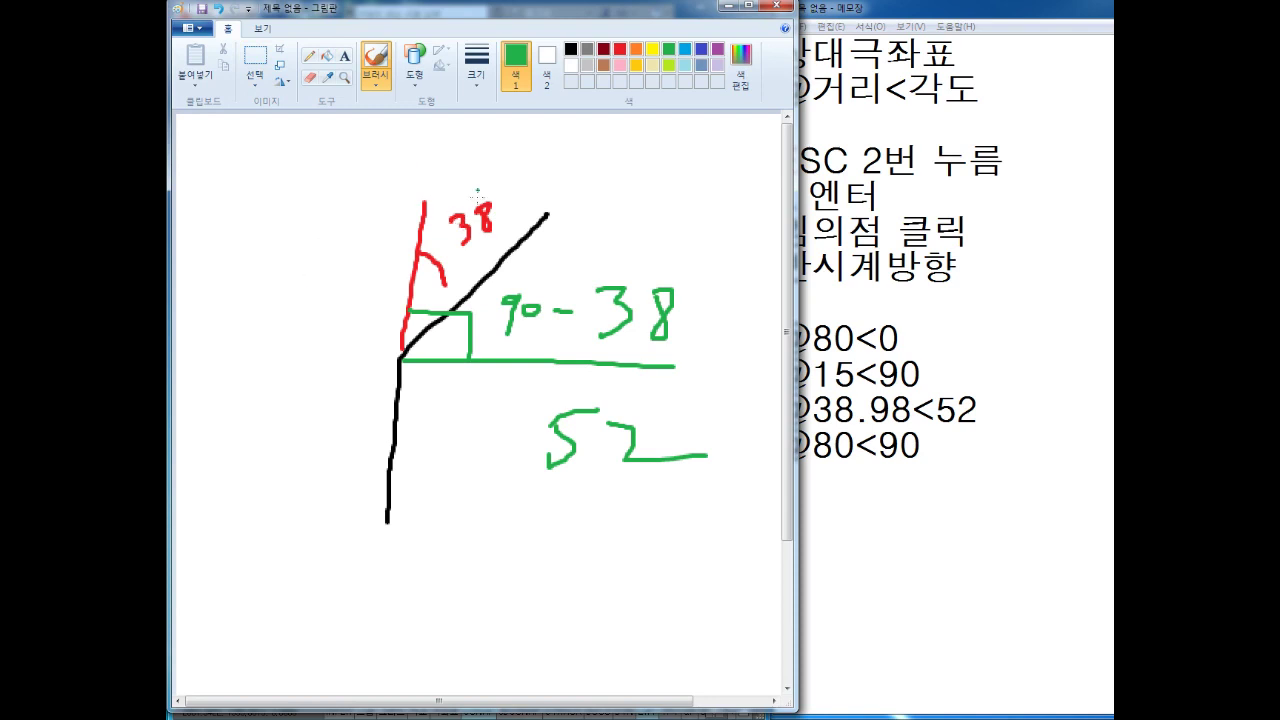
Start a new Paint image, discarding the angle sketch without saving
{"action": "left_click", "coordinate": [192, 27]}
{"action": "left_click", "coordinate": [244, 58]}
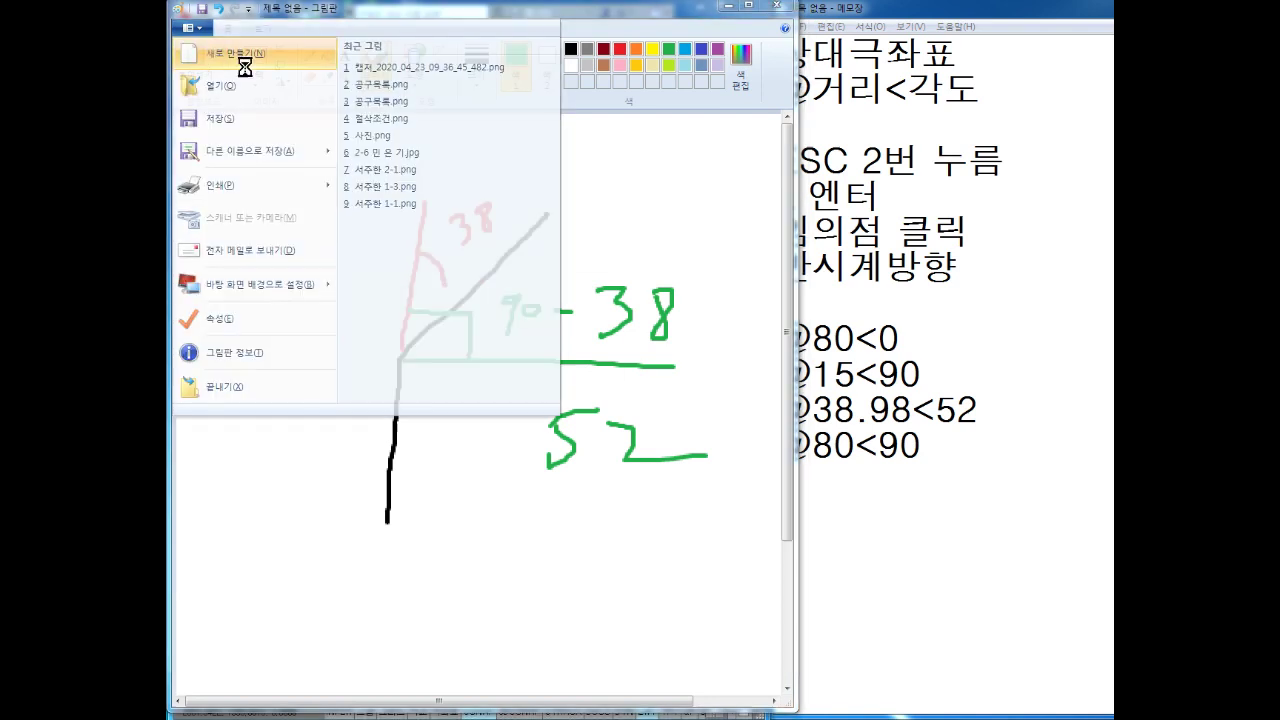
{"action": "left_click", "coordinate": [490, 364]}
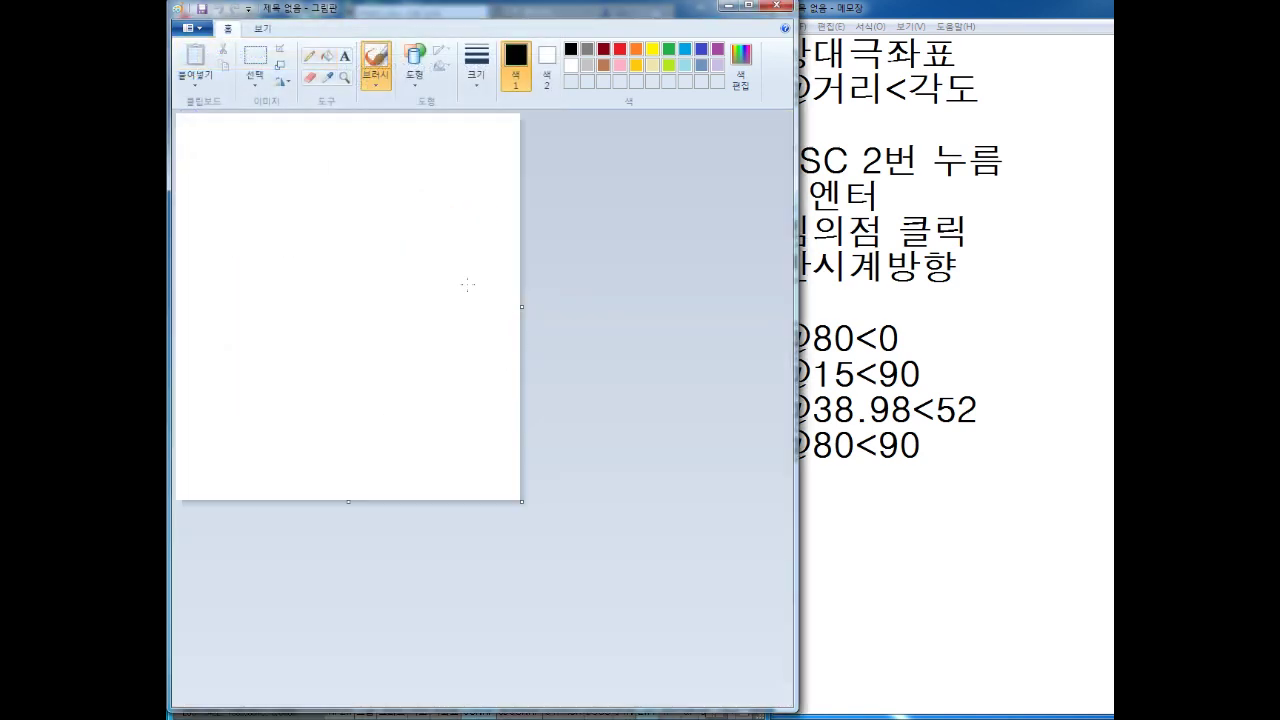
Draw the black profile outline and mark its corner angle with a red arc labelled 139
{"action": "mouse_move", "coordinate": [566, 568]}
{"action": "left_mouse_down"}
{"action": "mouse_move", "coordinate": [552, 210]}
{"action": "mouse_move", "coordinate": [414, 309]}
{"action": "mouse_move", "coordinate": [409, 528]}
{"action": "left_mouse_up"}
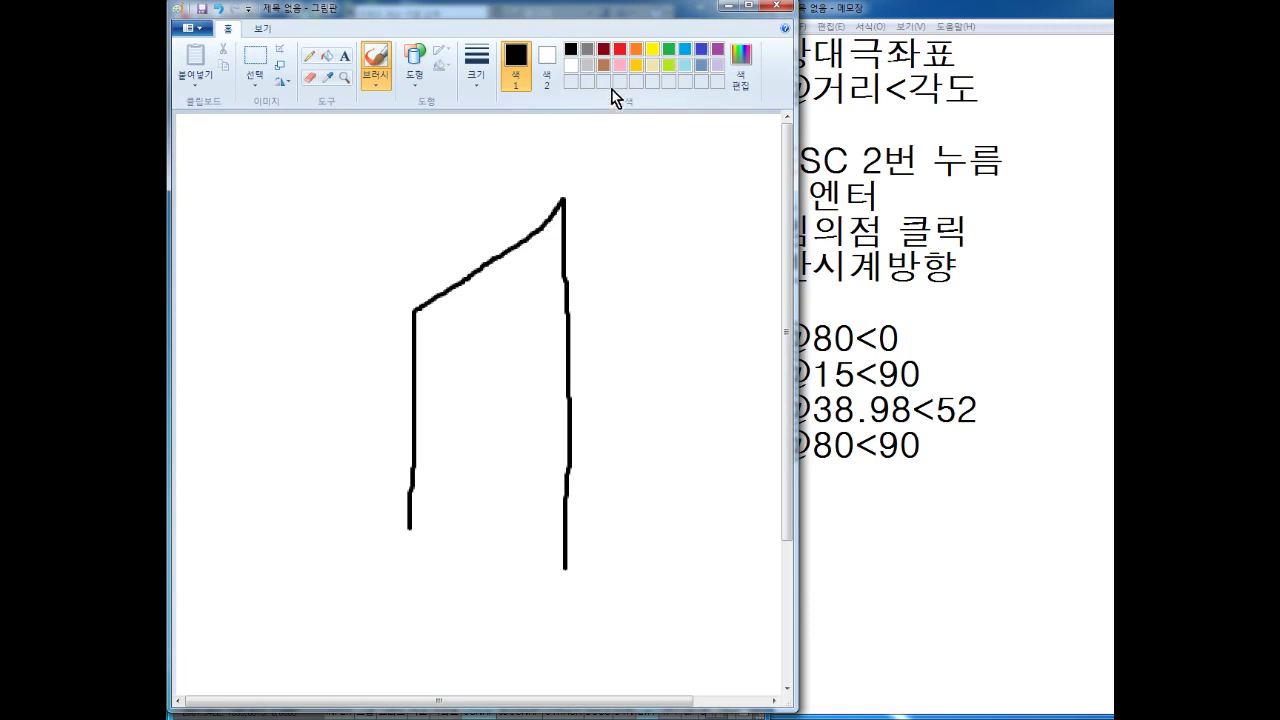
{"action": "left_click", "coordinate": [620, 49]}
{"action": "mouse_move", "coordinate": [411, 353]}
{"action": "left_mouse_down"}
{"action": "mouse_move", "coordinate": [446, 334]}
{"action": "mouse_move", "coordinate": [465, 288]}
{"action": "left_mouse_up"}
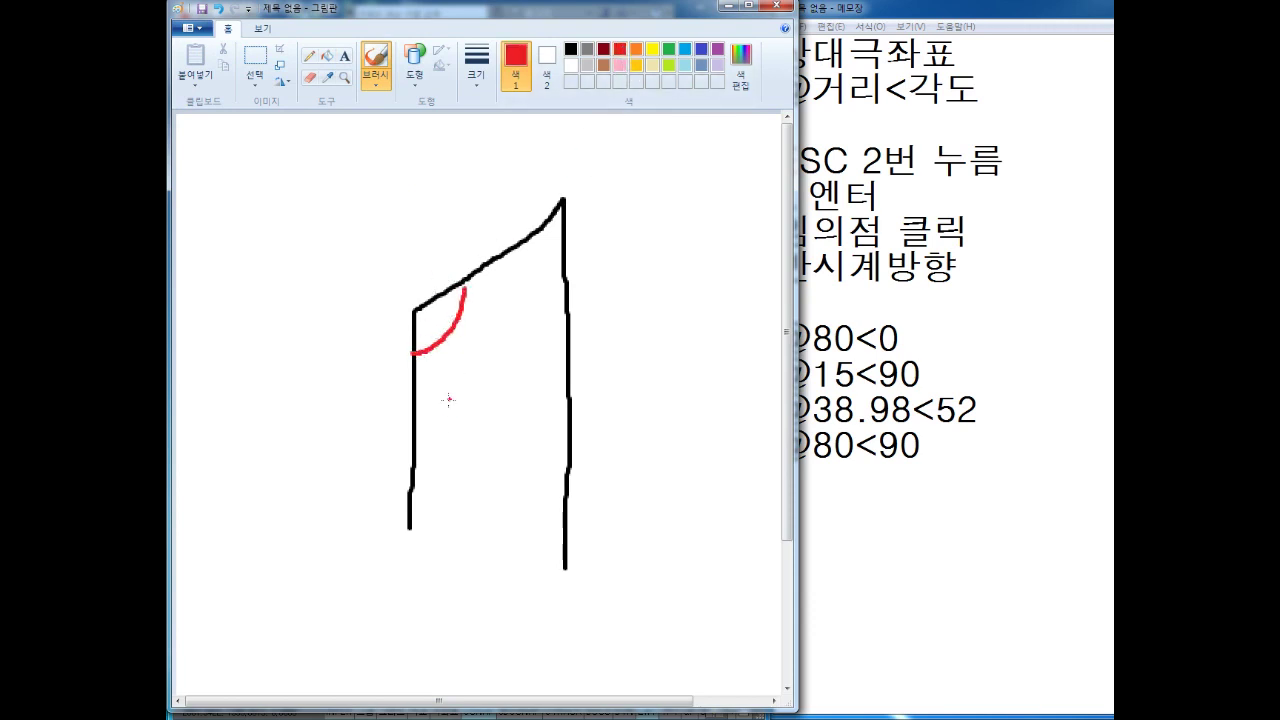
{"action": "mouse_move", "coordinate": [448, 393]}
{"action": "left_mouse_down"}
{"action": "mouse_move", "coordinate": [458, 433]}
{"action": "mouse_move", "coordinate": [486, 398]}
{"action": "mouse_move", "coordinate": [486, 432]}
{"action": "left_mouse_up"}
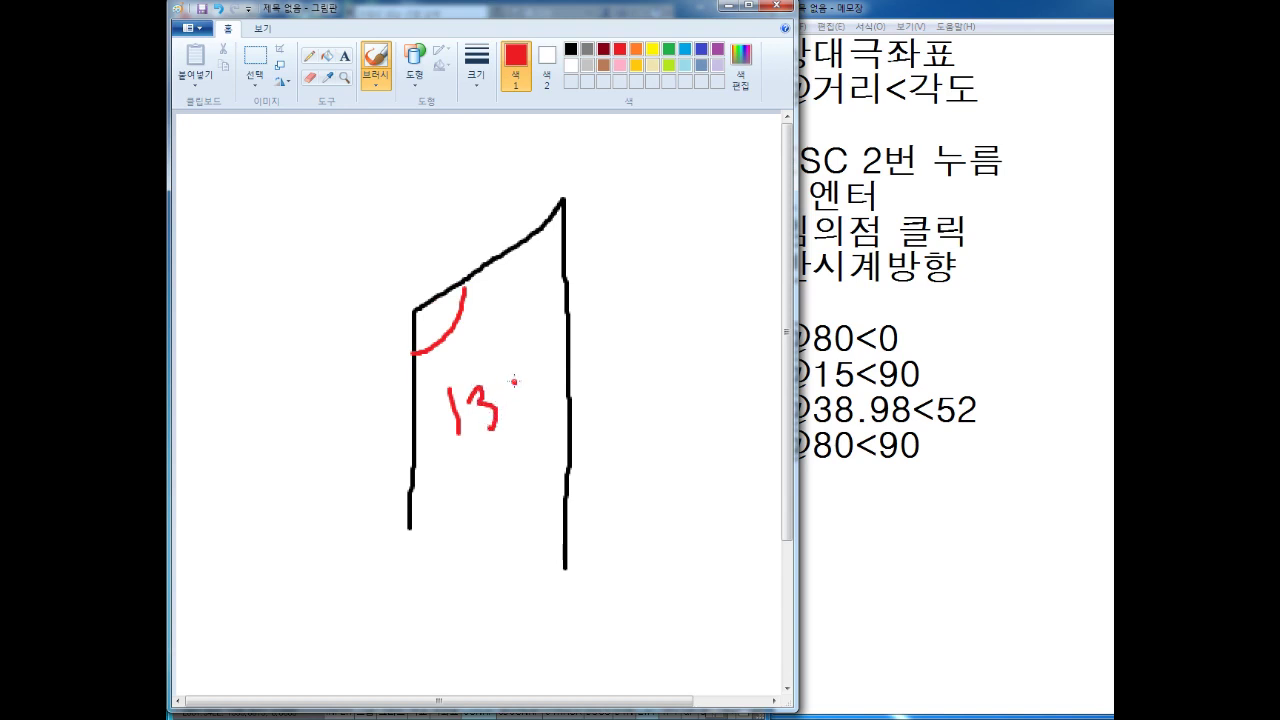
{"action": "left_click_drag", "start_coordinate": [514, 381], "coordinate": [529, 458]}
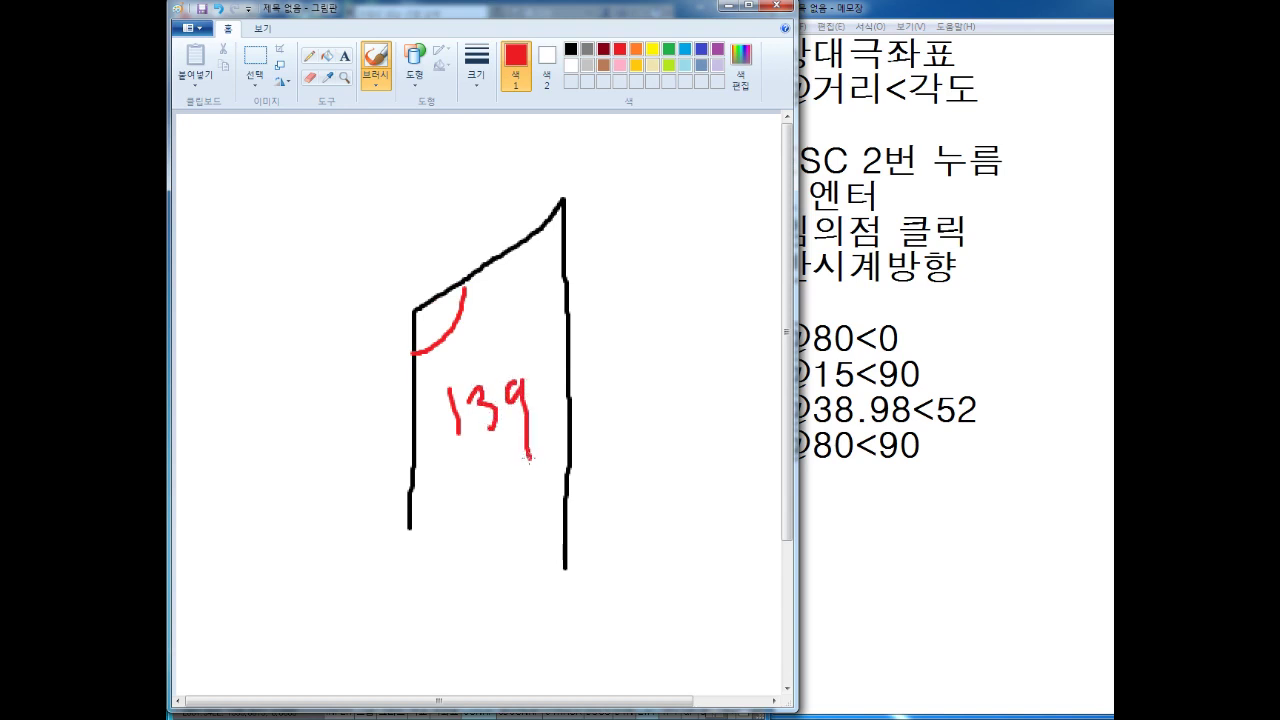
Draw a green horizontal line across the profile and label it 90
{"action": "left_click", "coordinate": [667, 47]}
{"action": "left_click_drag", "start_coordinate": [410, 312], "coordinate": [568, 311]}
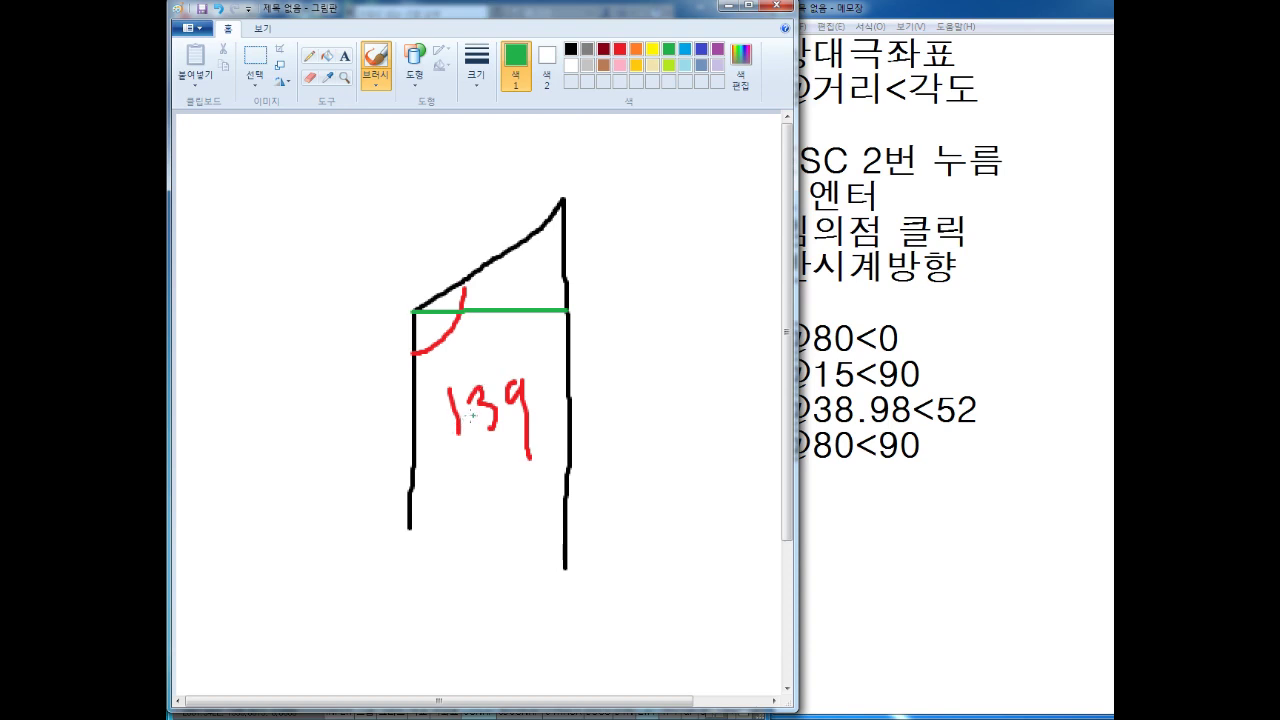
{"action": "left_click_drag", "start_coordinate": [494, 478], "coordinate": [480, 545]}
{"action": "mouse_move", "coordinate": [512, 488]}
{"action": "left_mouse_down"}
{"action": "mouse_move", "coordinate": [512, 500]}
{"action": "mouse_move", "coordinate": [527, 492]}
{"action": "mouse_move", "coordinate": [510, 490]}
{"action": "left_mouse_up"}
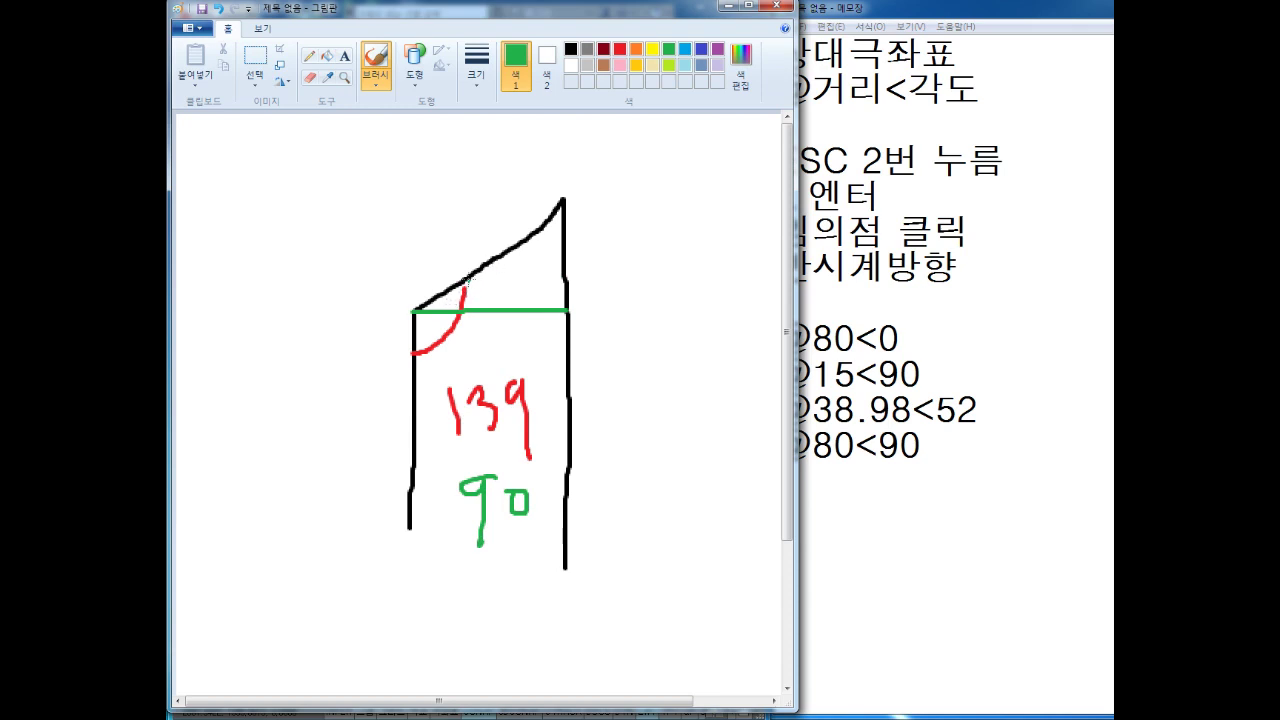
In sky blue, mark the angles at the sloped edge and write 49+90=139
{"action": "left_click", "coordinate": [651, 48]}
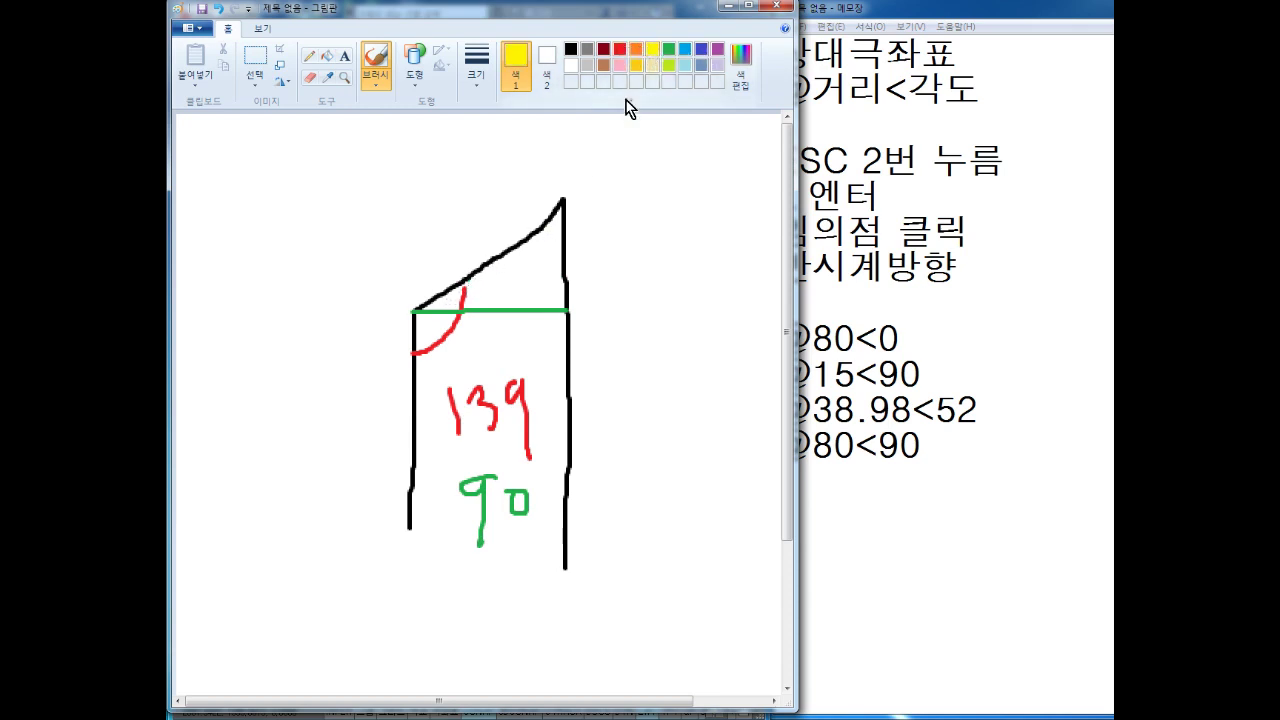
{"action": "left_click", "coordinate": [685, 48]}
{"action": "mouse_move", "coordinate": [481, 267]}
{"action": "left_mouse_down"}
{"action": "mouse_move", "coordinate": [487, 303]}
{"action": "mouse_move", "coordinate": [522, 282]}
{"action": "mouse_move", "coordinate": [506, 318]}
{"action": "mouse_move", "coordinate": [533, 284]}
{"action": "mouse_move", "coordinate": [529, 308]}
{"action": "mouse_move", "coordinate": [527, 274]}
{"action": "mouse_move", "coordinate": [544, 268]}
{"action": "left_mouse_up"}
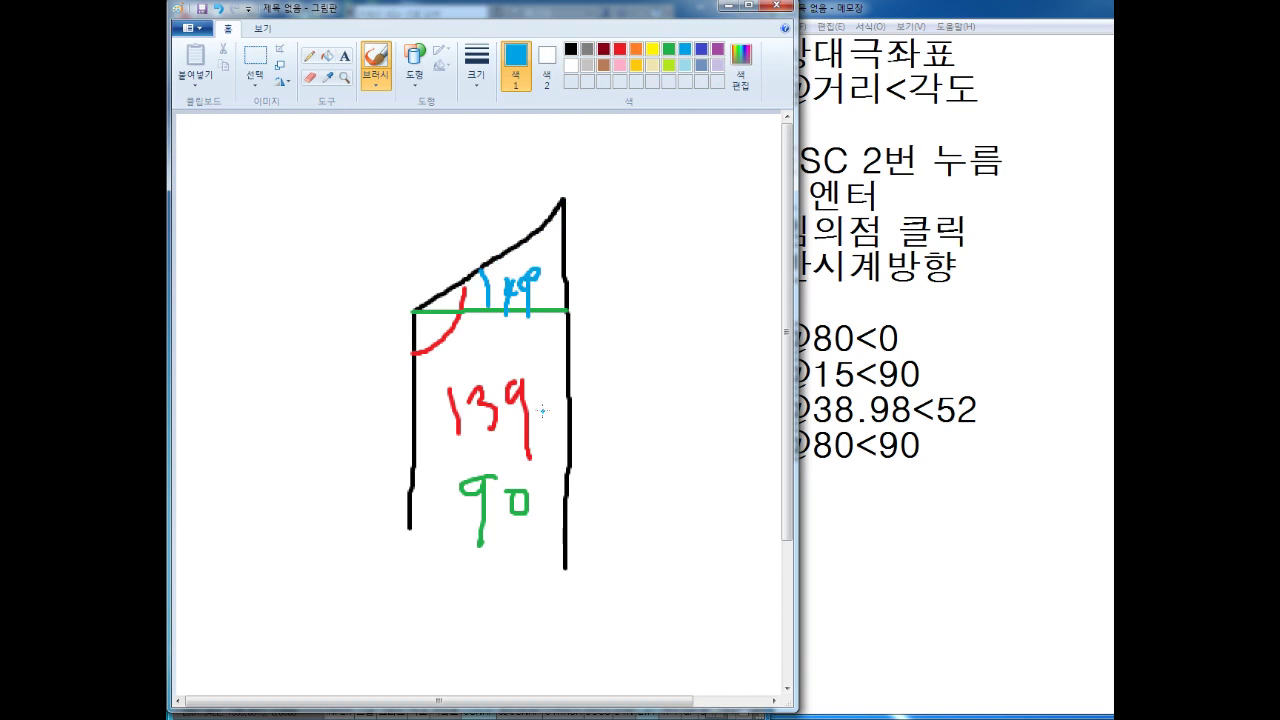
{"action": "left_click_drag", "start_coordinate": [574, 284], "coordinate": [563, 298]}
{"action": "mouse_move", "coordinate": [535, 143]}
{"action": "left_mouse_down"}
{"action": "mouse_move", "coordinate": [546, 171]}
{"action": "mouse_move", "coordinate": [563, 150]}
{"action": "mouse_move", "coordinate": [569, 176]}
{"action": "left_mouse_up"}
{"action": "mouse_move", "coordinate": [584, 155]}
{"action": "left_mouse_down"}
{"action": "mouse_move", "coordinate": [608, 154]}
{"action": "mouse_move", "coordinate": [590, 172]}
{"action": "mouse_move", "coordinate": [630, 158]}
{"action": "mouse_move", "coordinate": [623, 196]}
{"action": "left_mouse_up"}
{"action": "mouse_move", "coordinate": [655, 150]}
{"action": "left_mouse_down"}
{"action": "mouse_move", "coordinate": [650, 163]}
{"action": "mouse_move", "coordinate": [660, 141]}
{"action": "mouse_move", "coordinate": [703, 152]}
{"action": "mouse_move", "coordinate": [716, 200]}
{"action": "left_mouse_up"}
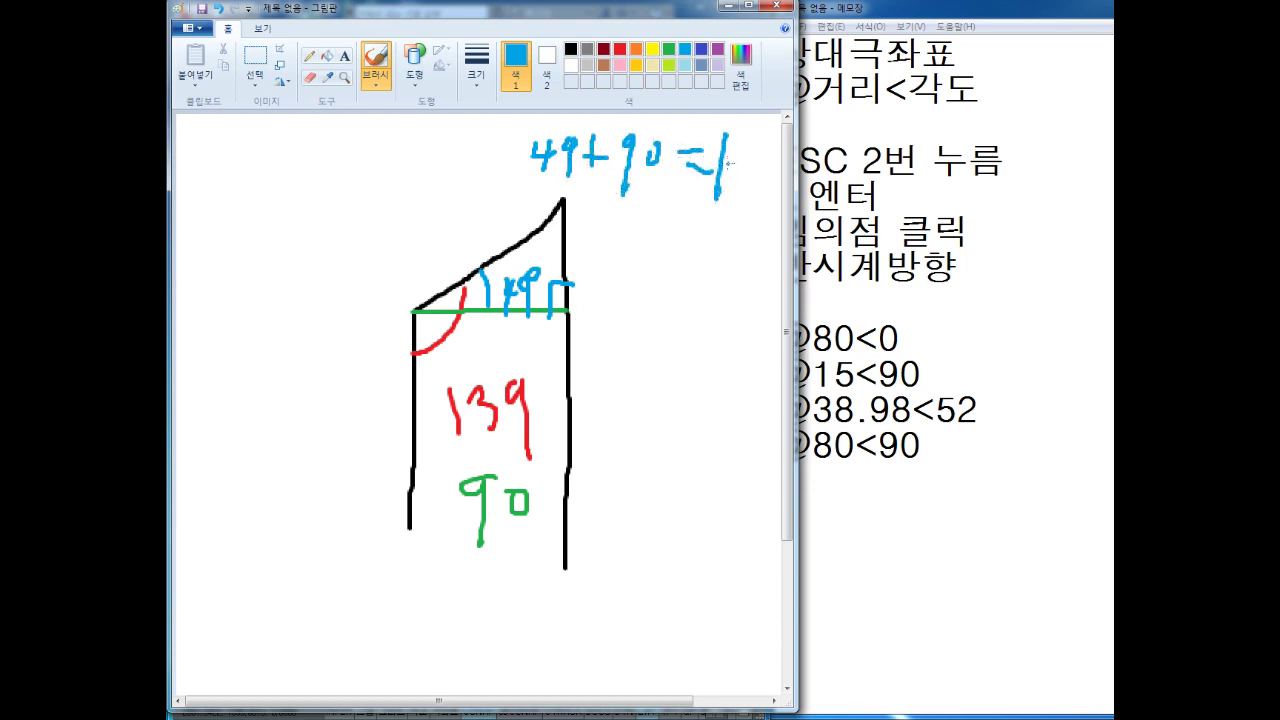
{"action": "mouse_move", "coordinate": [727, 152]}
{"action": "left_mouse_down"}
{"action": "mouse_move", "coordinate": [744, 168]}
{"action": "mouse_move", "coordinate": [735, 193]}
{"action": "mouse_move", "coordinate": [763, 166]}
{"action": "mouse_move", "coordinate": [760, 218]}
{"action": "left_mouse_up"}
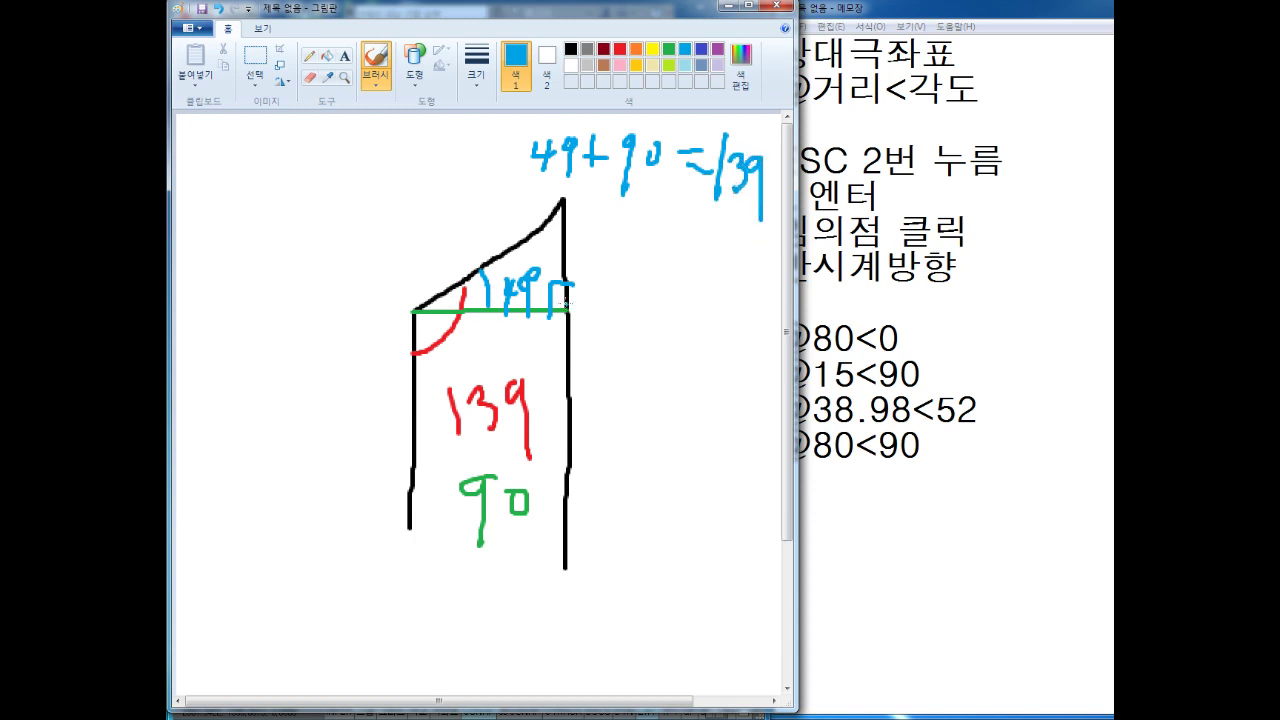
{"action": "mouse_move", "coordinate": [566, 301]}
{"action": "left_mouse_down"}
{"action": "mouse_move", "coordinate": [428, 330]}
{"action": "mouse_move", "coordinate": [518, 257]}
{"action": "mouse_move", "coordinate": [566, 320]}
{"action": "left_mouse_up"}
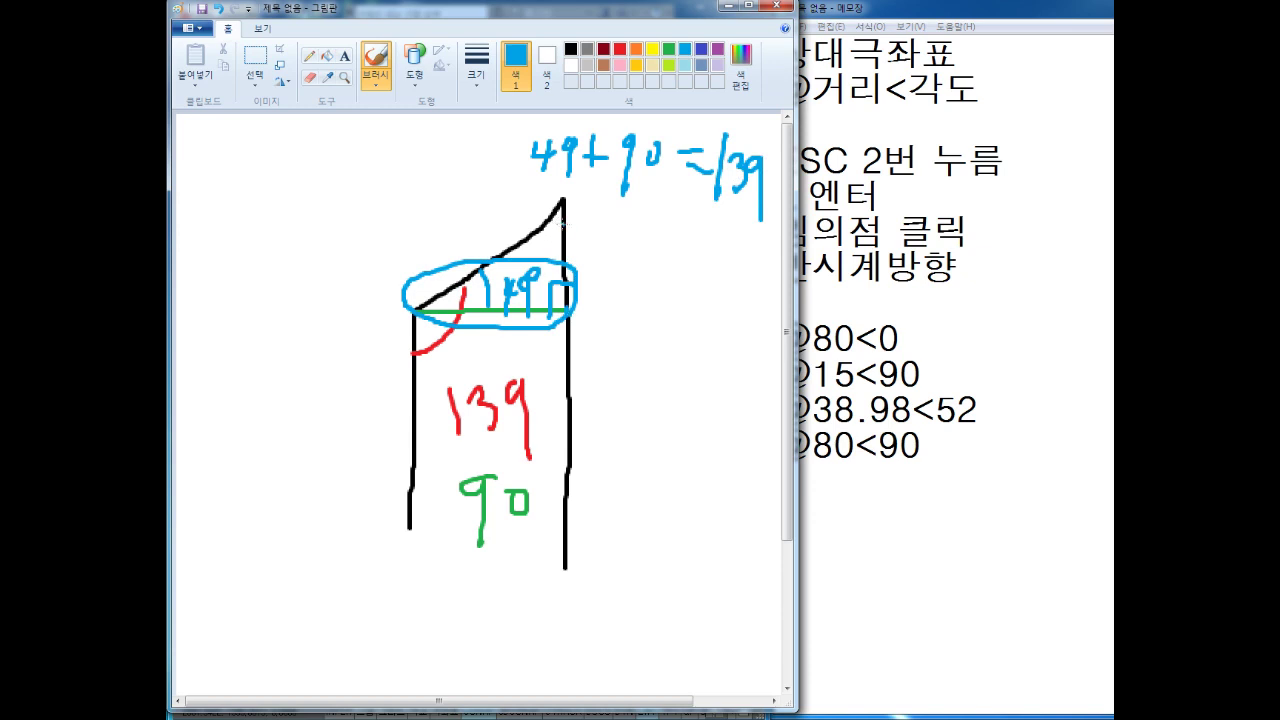
{"action": "left_click_drag", "start_coordinate": [546, 226], "coordinate": [568, 229]}
Write the subtraction 180-139 with the result 41 at the upper left
{"action": "left_click_drag", "start_coordinate": [213, 168], "coordinate": [206, 246]}
{"action": "mouse_move", "coordinate": [262, 158]}
{"action": "left_mouse_down"}
{"action": "mouse_move", "coordinate": [256, 190]}
{"action": "mouse_move", "coordinate": [262, 168]}
{"action": "mouse_move", "coordinate": [374, 183]}
{"action": "mouse_move", "coordinate": [390, 215]}
{"action": "left_mouse_up"}
{"action": "mouse_move", "coordinate": [406, 164]}
{"action": "left_mouse_down"}
{"action": "mouse_move", "coordinate": [424, 184]}
{"action": "mouse_move", "coordinate": [414, 208]}
{"action": "mouse_move", "coordinate": [460, 162]}
{"action": "mouse_move", "coordinate": [446, 174]}
{"action": "left_mouse_up"}
{"action": "left_click_drag", "start_coordinate": [448, 162], "coordinate": [448, 230]}
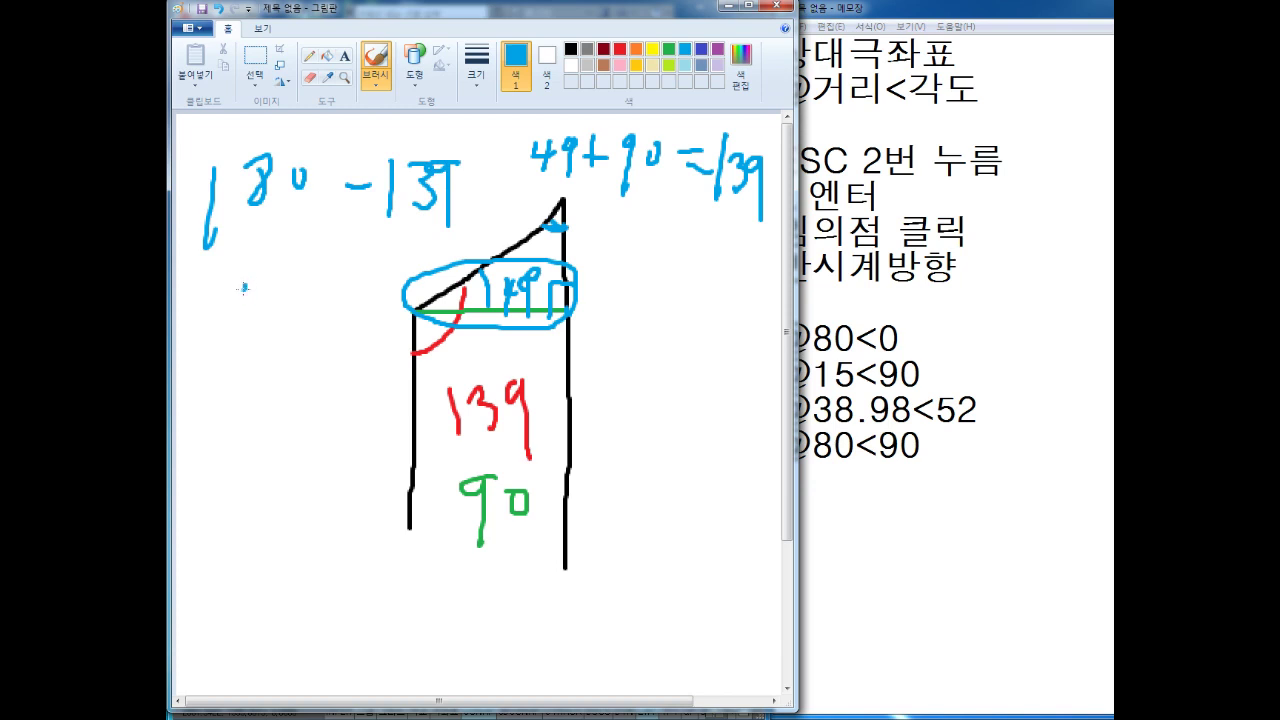
{"action": "mouse_move", "coordinate": [248, 288]}
{"action": "left_mouse_down"}
{"action": "mouse_move", "coordinate": [272, 306]}
{"action": "mouse_move", "coordinate": [248, 336]}
{"action": "left_mouse_up"}
{"action": "left_click_drag", "start_coordinate": [316, 274], "coordinate": [292, 364]}
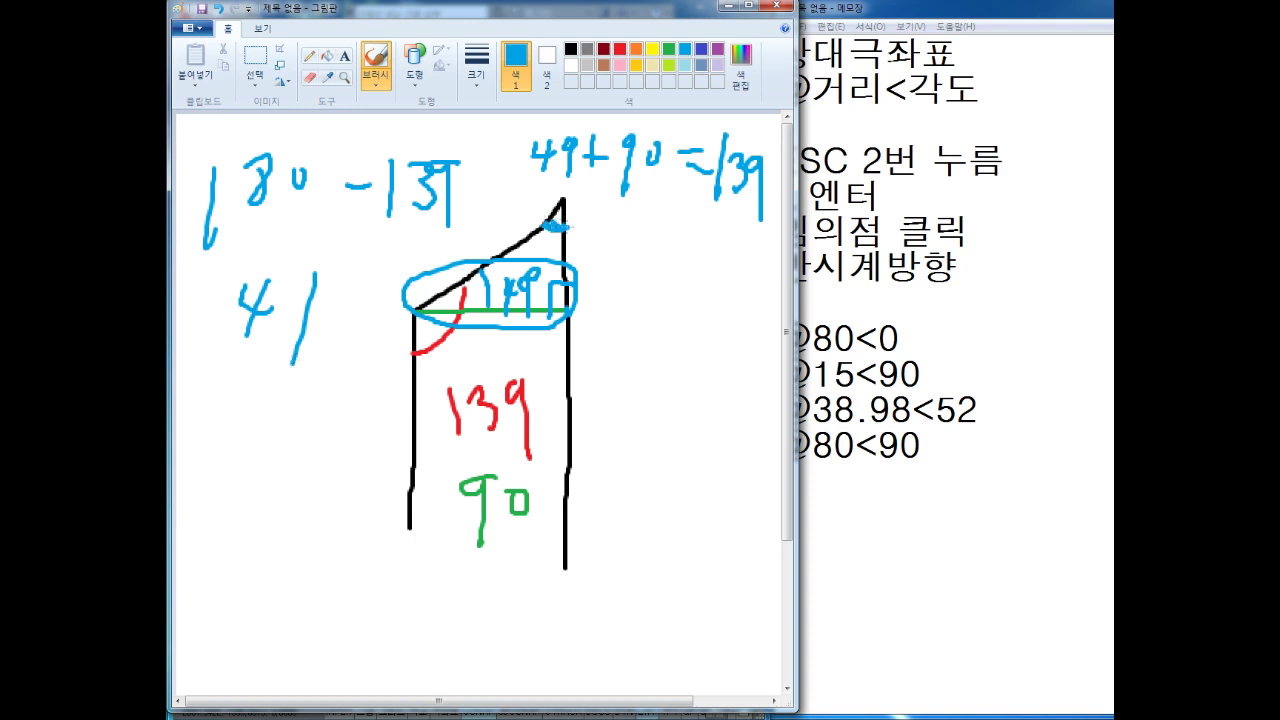
In green, mark the apex angles, write 90 beside 41, and label the direction -131
{"action": "left_click", "coordinate": [669, 49]}
{"action": "mouse_move", "coordinate": [564, 203]}
{"action": "left_mouse_down"}
{"action": "mouse_move", "coordinate": [674, 196]}
{"action": "mouse_move", "coordinate": [698, 218]}
{"action": "mouse_move", "coordinate": [714, 188]}
{"action": "left_mouse_up"}
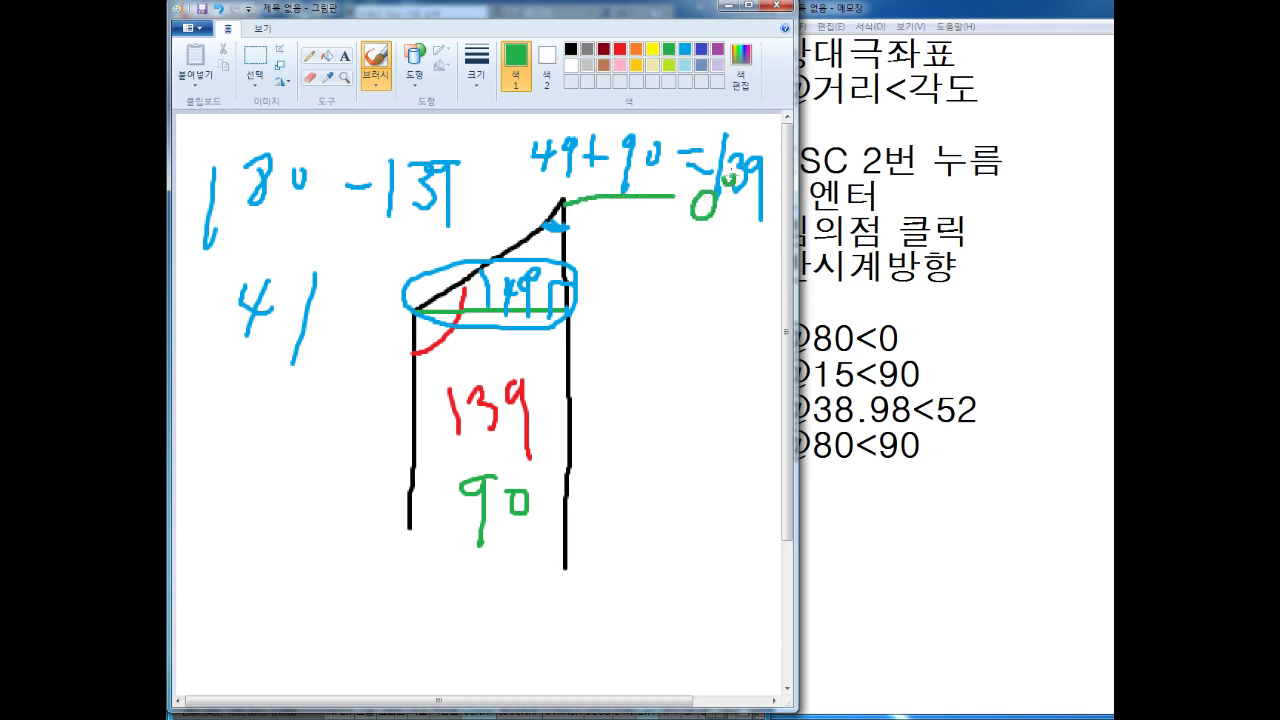
{"action": "mouse_move", "coordinate": [624, 200]}
{"action": "left_mouse_down"}
{"action": "mouse_move", "coordinate": [614, 238]}
{"action": "mouse_move", "coordinate": [530, 250]}
{"action": "mouse_move", "coordinate": [558, 240]}
{"action": "left_mouse_up"}
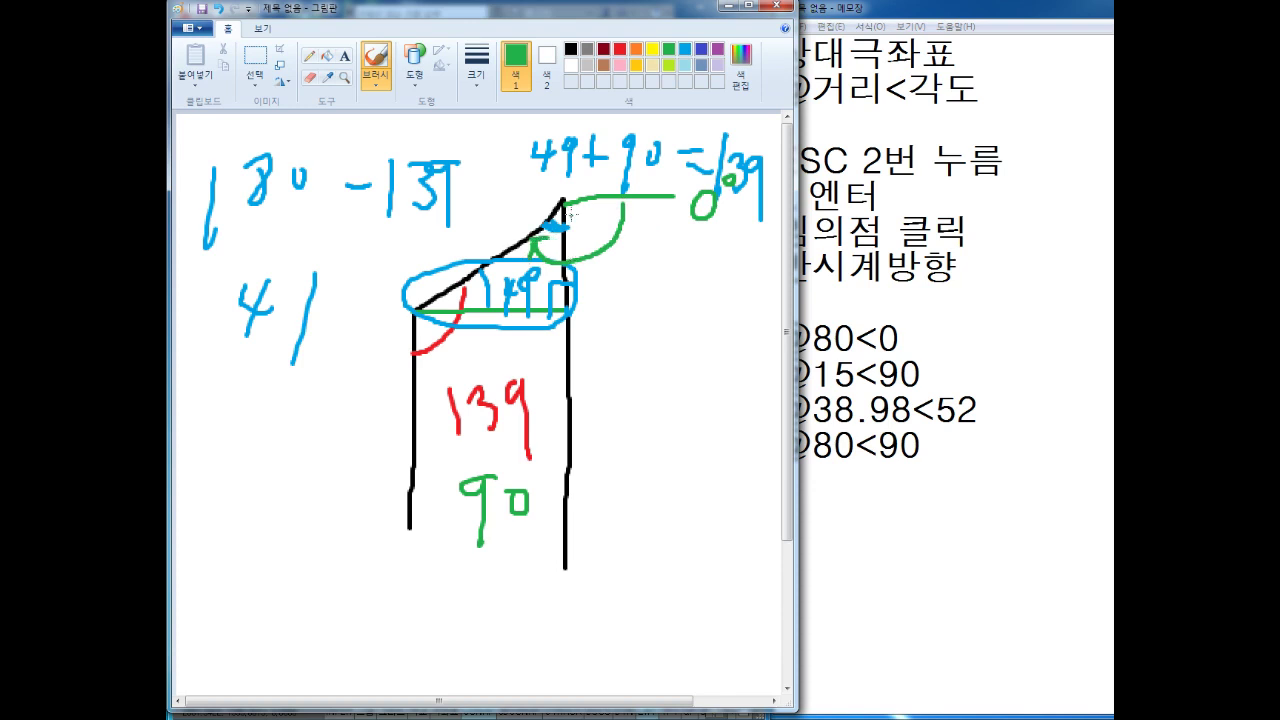
{"action": "mouse_move", "coordinate": [597, 205]}
{"action": "left_mouse_down"}
{"action": "mouse_move", "coordinate": [598, 238]}
{"action": "mouse_move", "coordinate": [563, 238]}
{"action": "left_mouse_up"}
{"action": "mouse_move", "coordinate": [310, 357]}
{"action": "left_mouse_down"}
{"action": "mouse_move", "coordinate": [340, 374]}
{"action": "mouse_move", "coordinate": [322, 395]}
{"action": "left_mouse_up"}
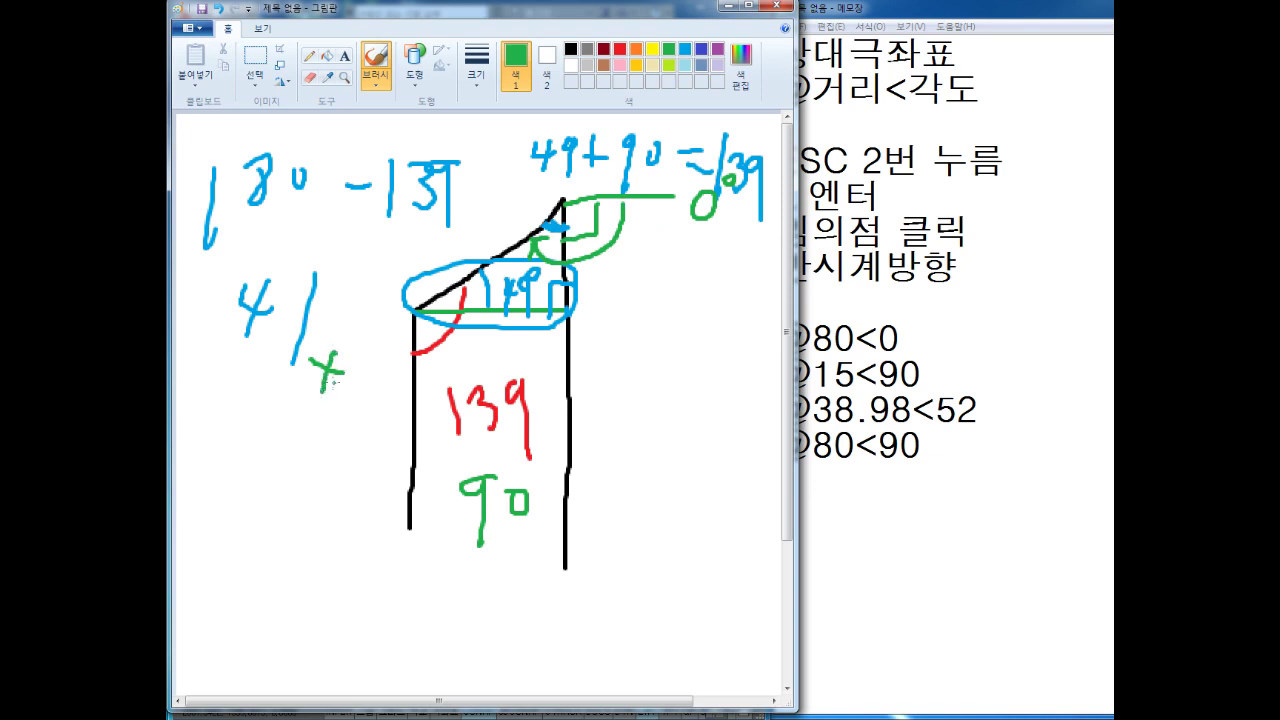
{"action": "mouse_move", "coordinate": [362, 345]}
{"action": "left_mouse_down"}
{"action": "mouse_move", "coordinate": [342, 356]}
{"action": "mouse_move", "coordinate": [356, 420]}
{"action": "mouse_move", "coordinate": [380, 394]}
{"action": "mouse_move", "coordinate": [368, 362]}
{"action": "left_mouse_up"}
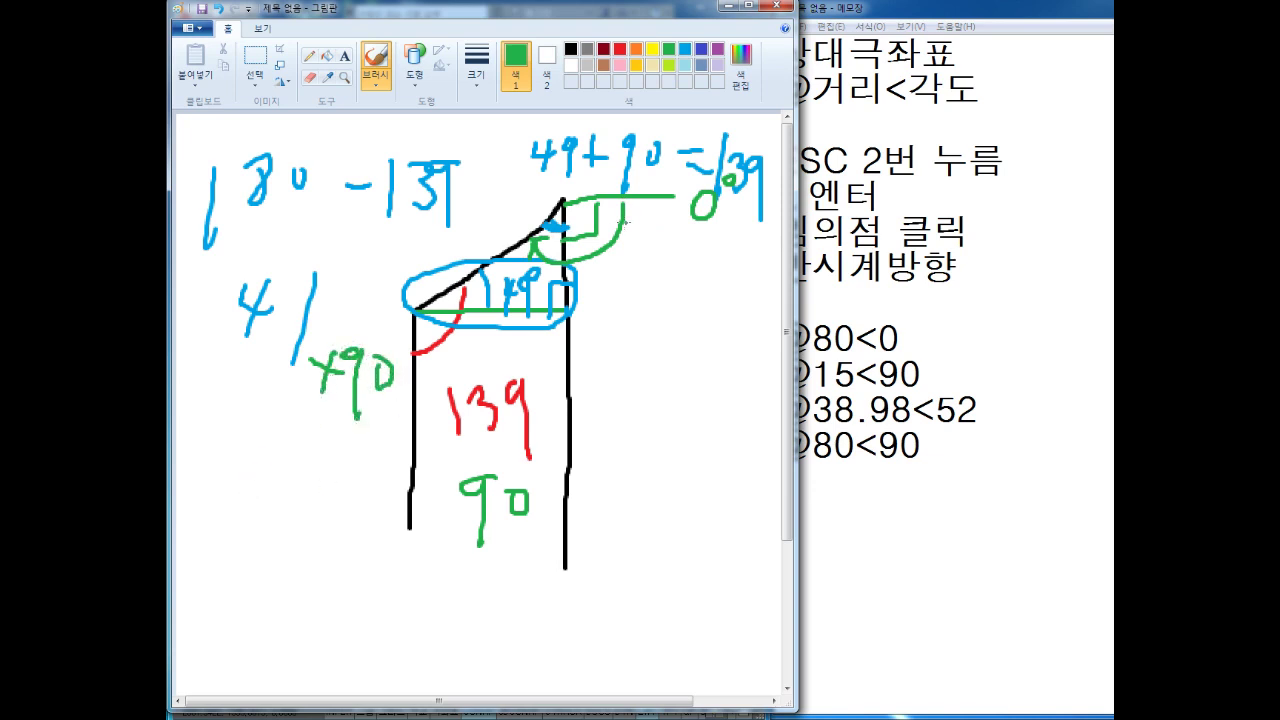
{"action": "mouse_move", "coordinate": [592, 397]}
{"action": "left_mouse_down"}
{"action": "mouse_move", "coordinate": [614, 391]}
{"action": "mouse_move", "coordinate": [632, 455]}
{"action": "left_mouse_up"}
{"action": "left_click_drag", "start_coordinate": [648, 380], "coordinate": [660, 438]}
{"action": "left_click_drag", "start_coordinate": [711, 362], "coordinate": [727, 470]}
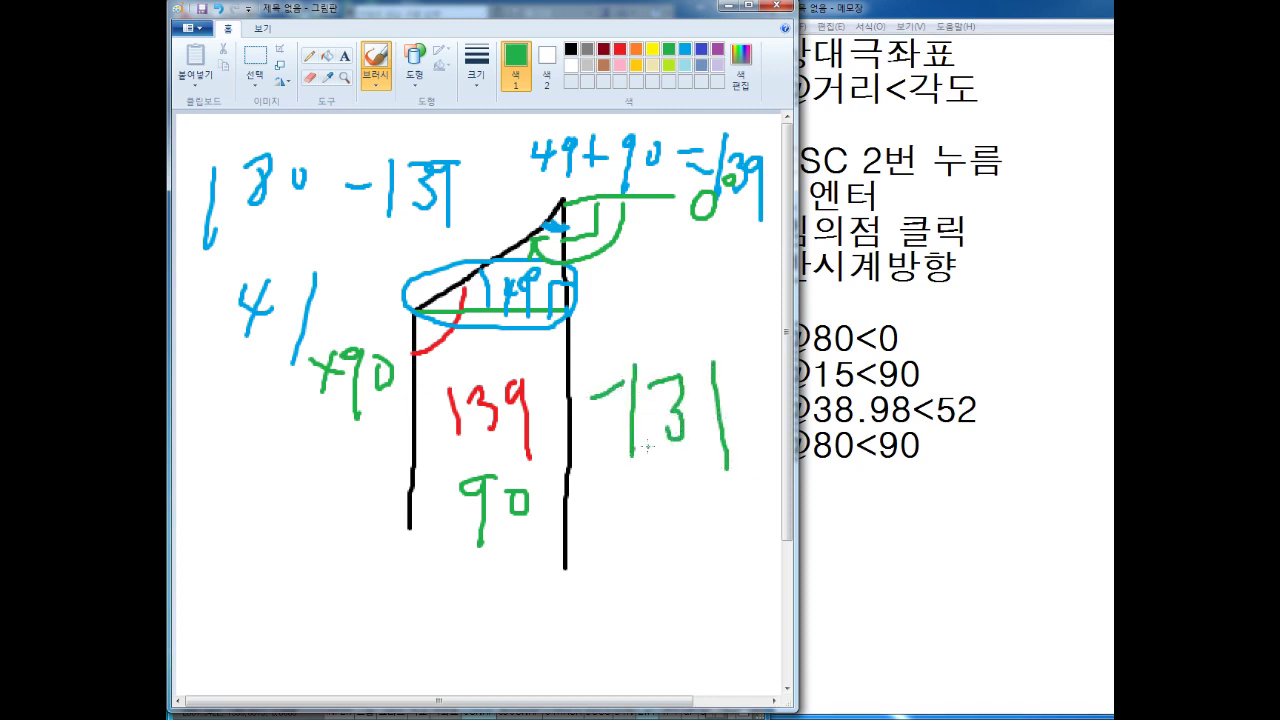
{"action": "left_click", "coordinate": [815, 492]}
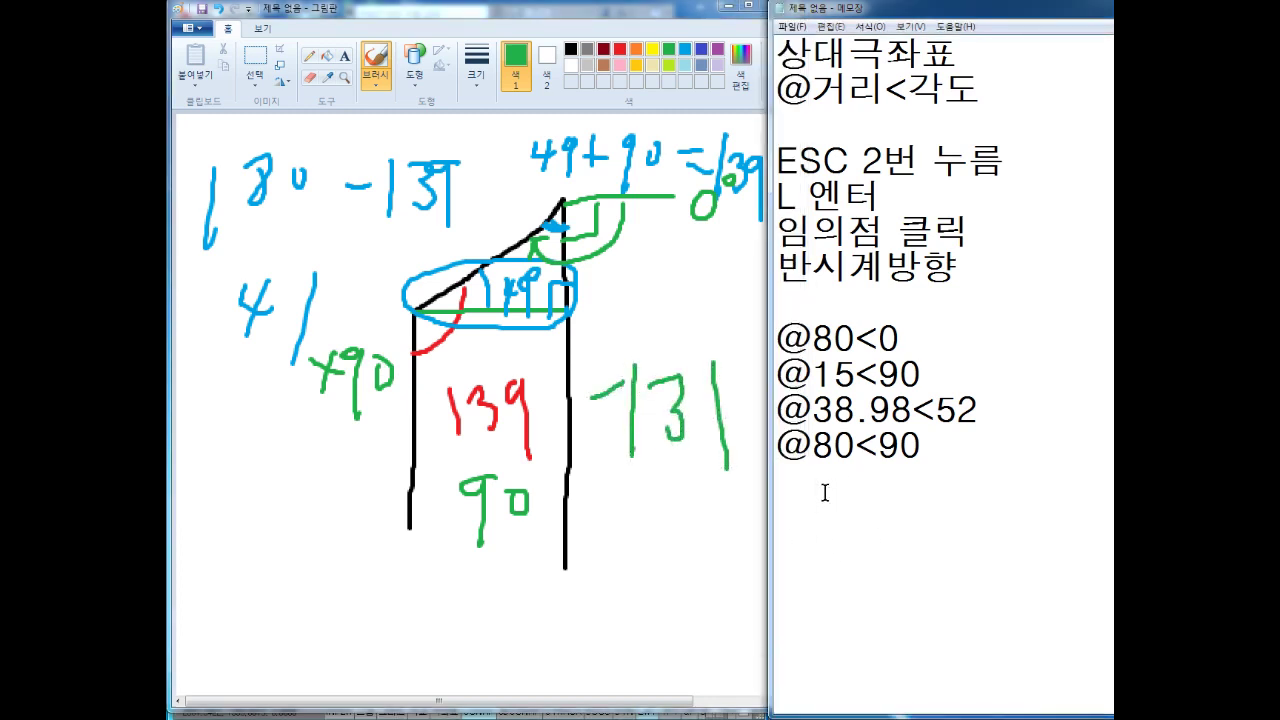
{"action": "type", "text": "@36.5"}
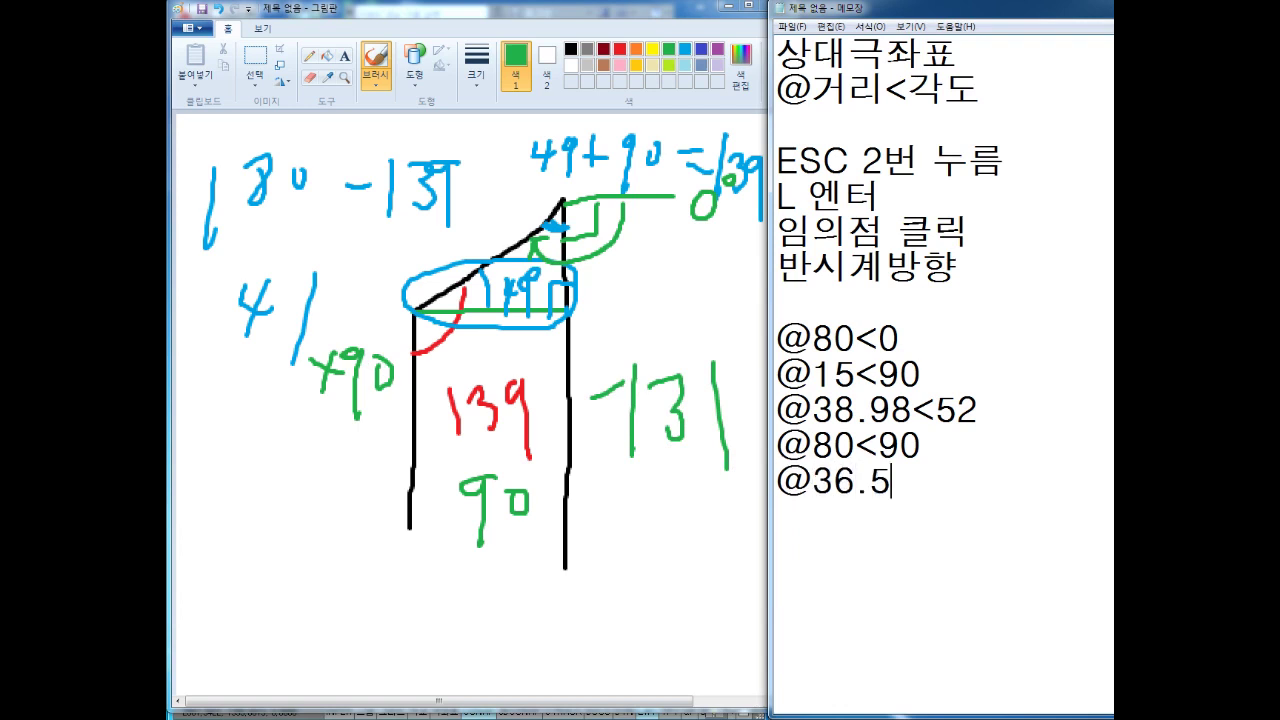
{"action": "type", "text": "8<"}
{"action": "type", "text": "-131"}
{"action": "key", "text": "Return"}
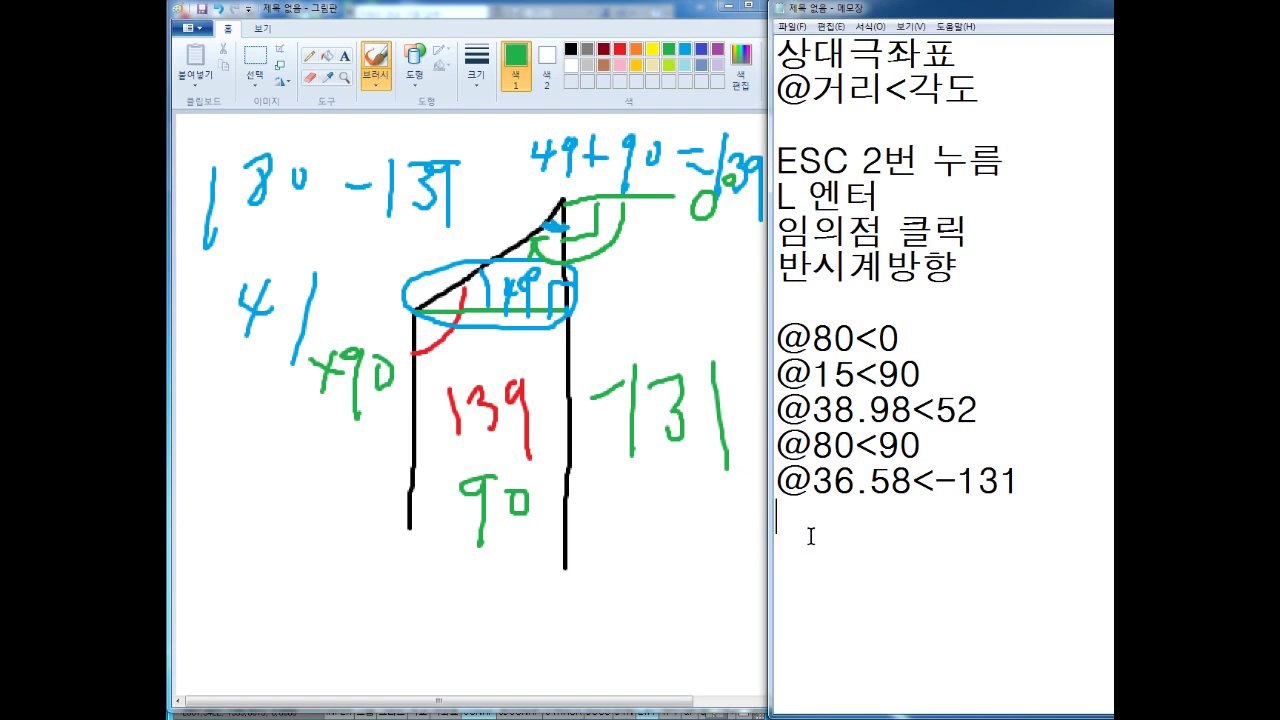
{"action": "type", "text": "@30"}
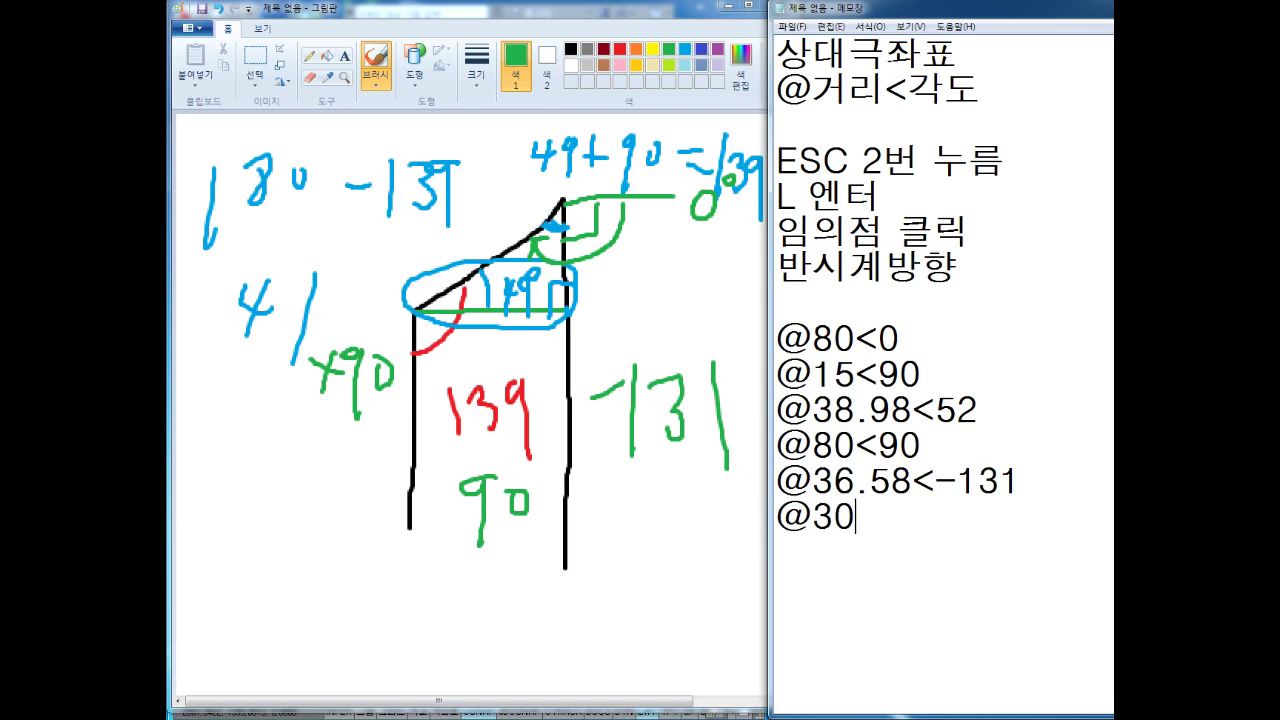
{"action": "type", "text": "<-90"}
{"action": "key", "text": "Return"}
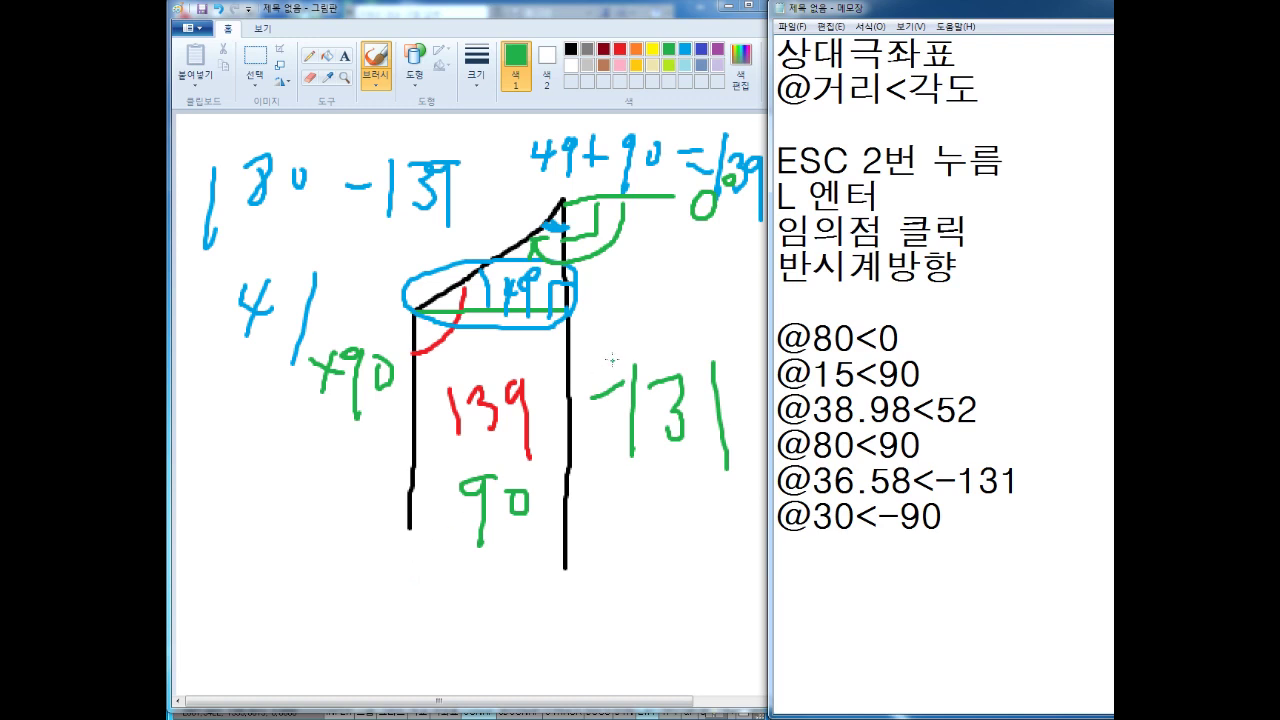
Start a line at the profile's top end and draw the 36.58 segment at −131°
{"action": "left_click", "coordinate": [728, 8]}
{"action": "key", "text": "Escape"}
{"action": "key", "text": "Escape"}
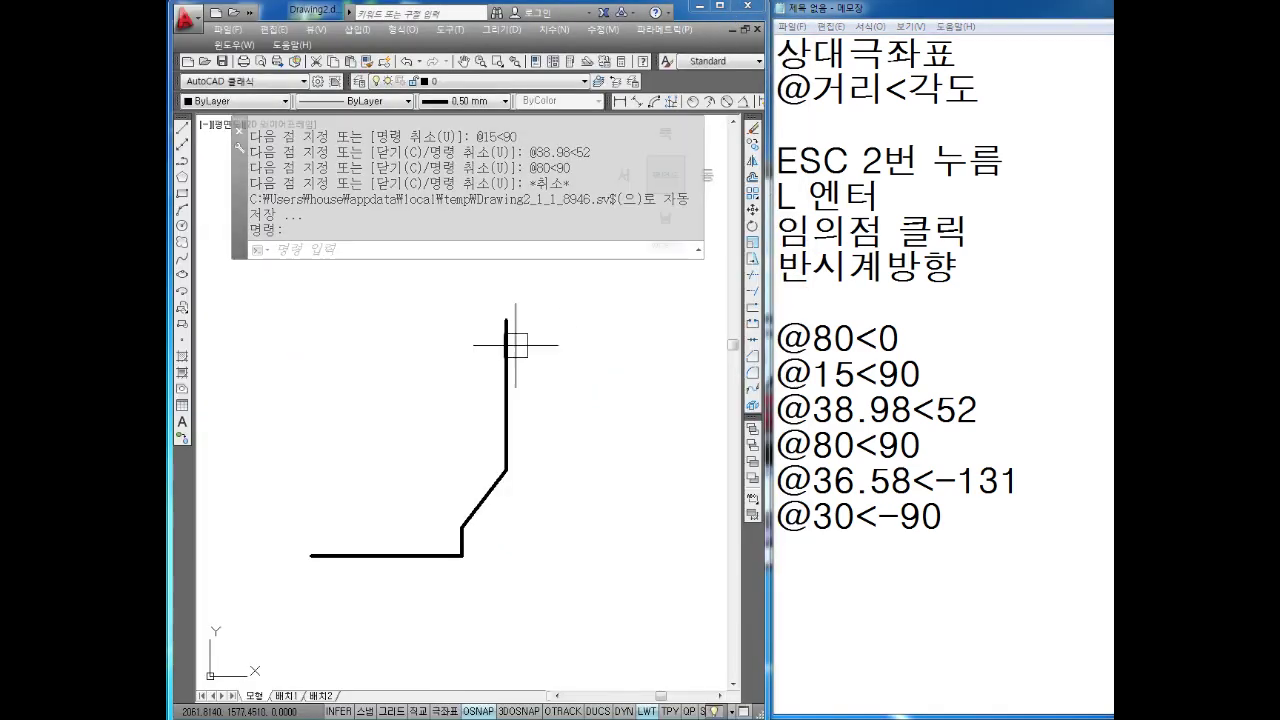
{"action": "type", "text": "l"}
{"action": "key", "text": "Return"}
{"action": "left_click", "coordinate": [506, 321]}
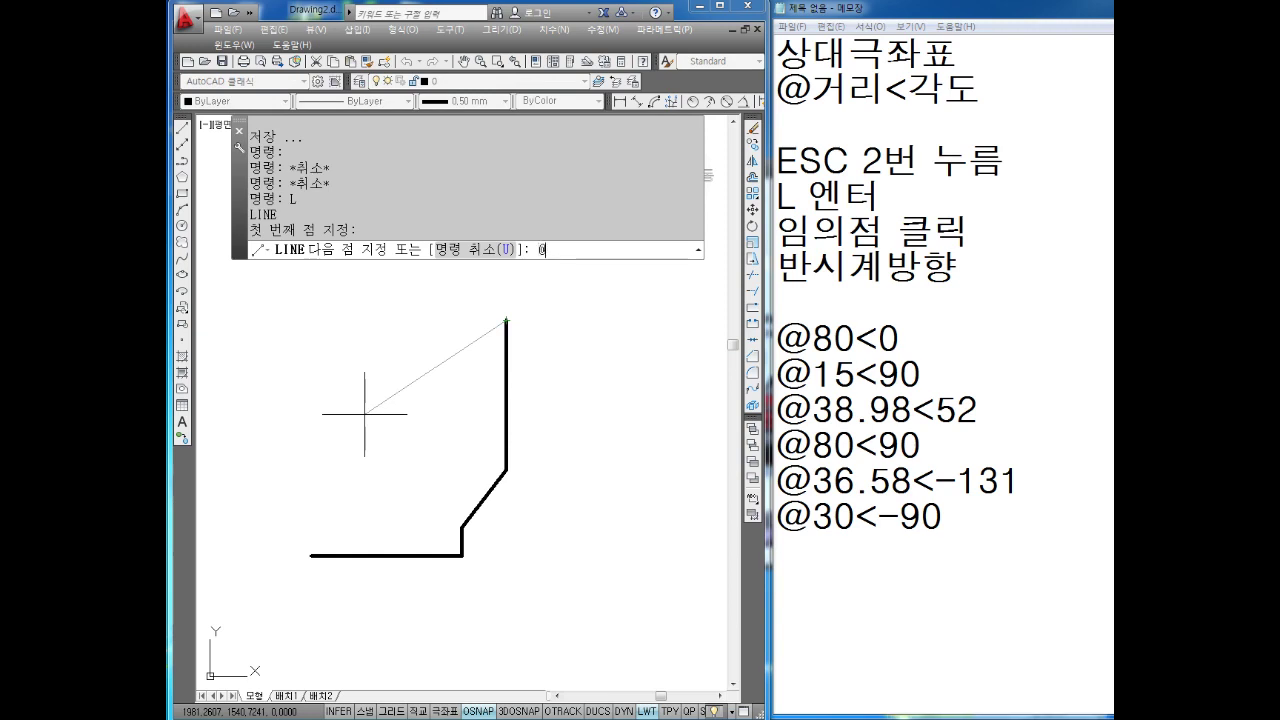
{"action": "type", "text": "36.58<"}
{"action": "type", "text": "-31"}
{"action": "key", "text": "Return"}
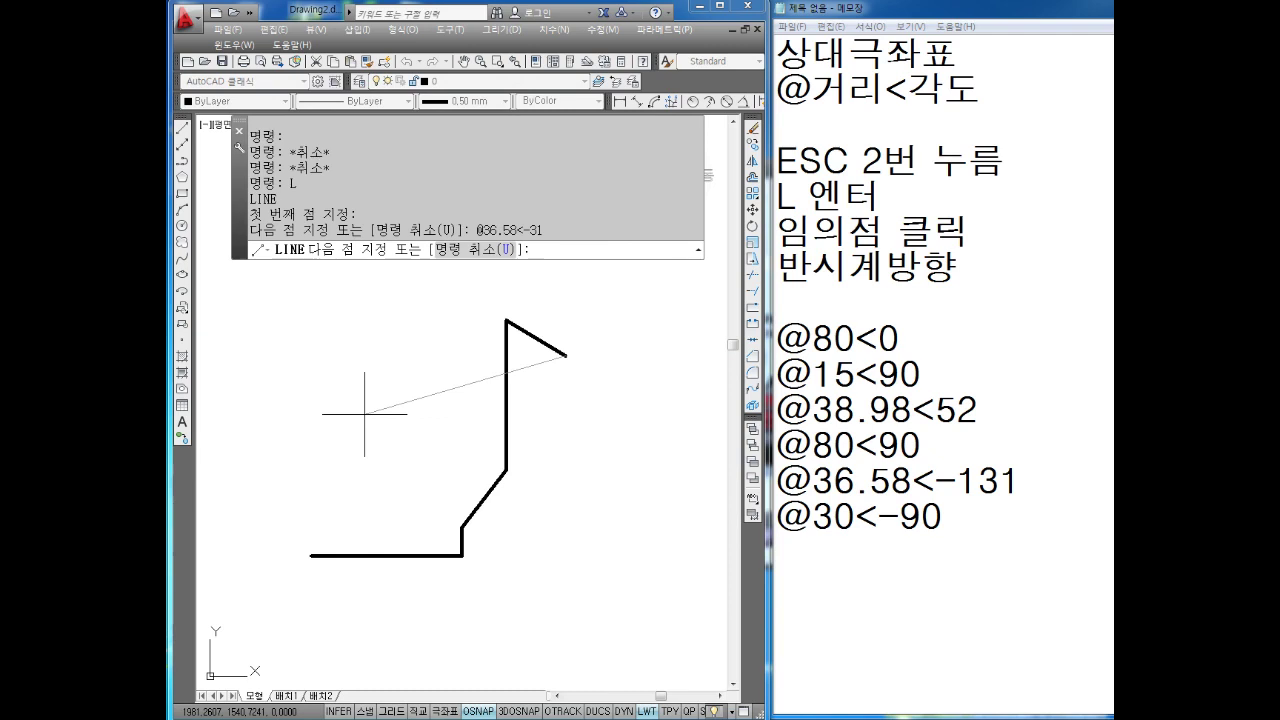
{"action": "type", "text": "u"}
{"action": "key", "text": "Return"}
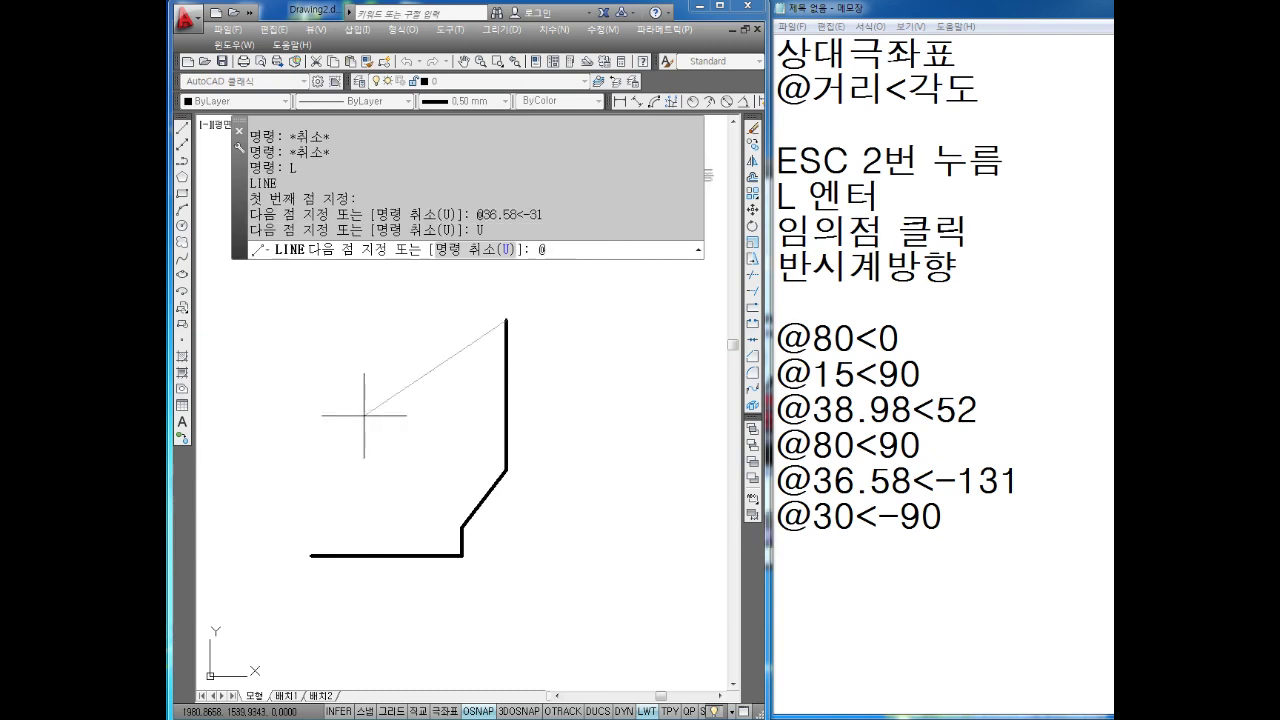
{"action": "type", "text": "38"}
{"action": "type", "text": ".5"}
{"action": "type", "text": "13"}
{"action": "key", "text": "Return"}
Add the 30-unit segment at −90° and finish the line
{"action": "type", "text": "@"}
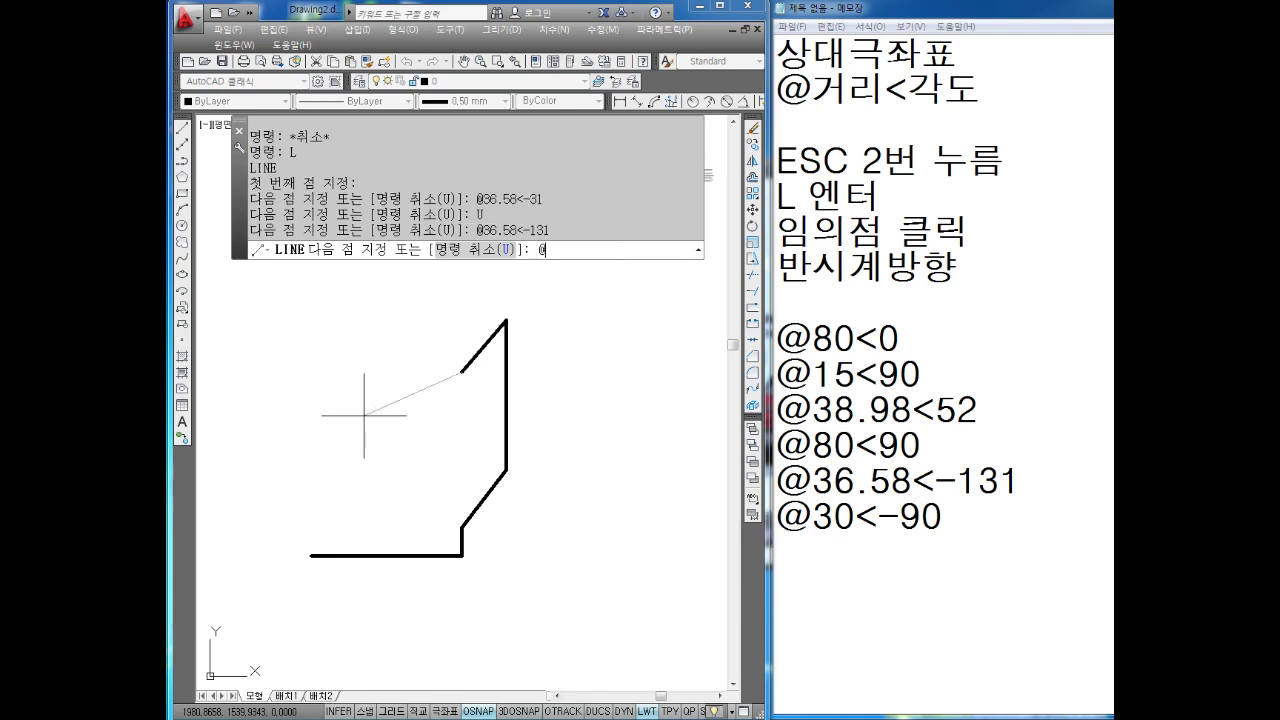
{"action": "type", "text": "30<"}
{"action": "key", "text": "Return"}
{"action": "scroll", "coordinate": [457, 366], "scroll_direction": "up", "scroll_amount": 3}
{"action": "key", "text": "Escape"}
{"action": "key", "text": "Escape"}
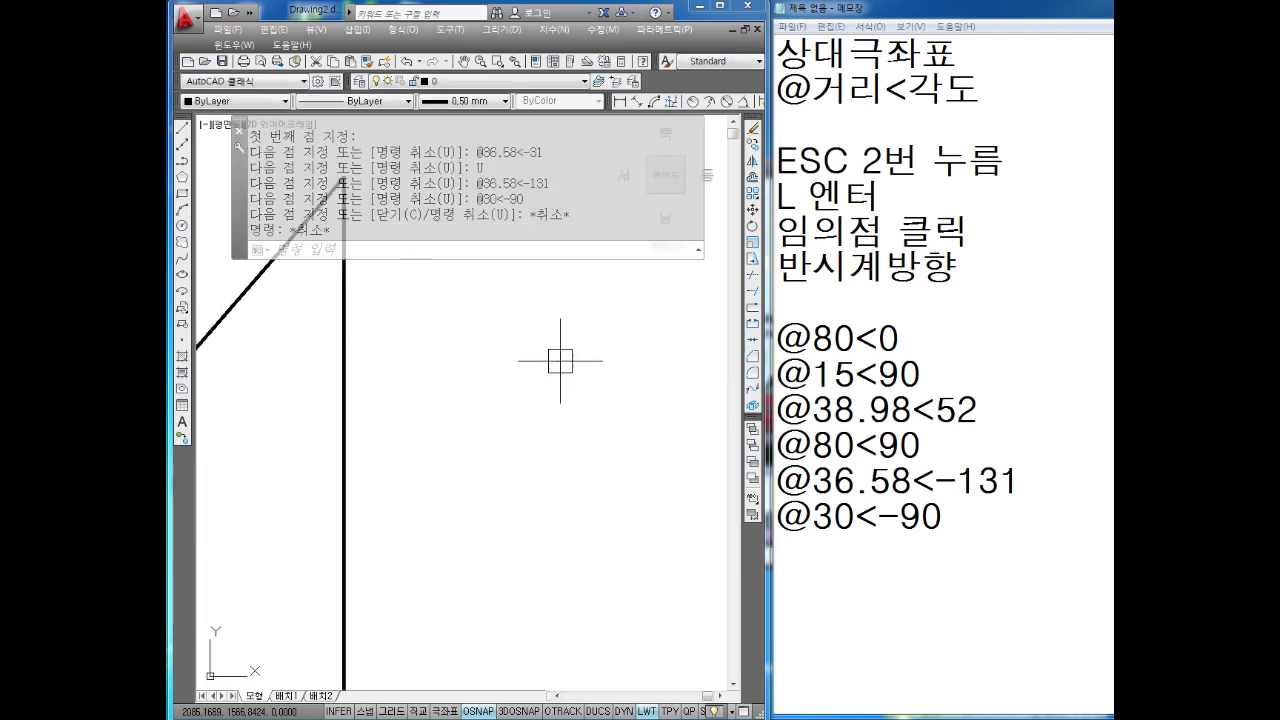
{"action": "middle_click_drag", "start_coordinate": [524, 377], "coordinate": [508, 349]}
{"action": "scroll", "coordinate": [508, 349], "scroll_direction": "down", "scroll_amount": 3}
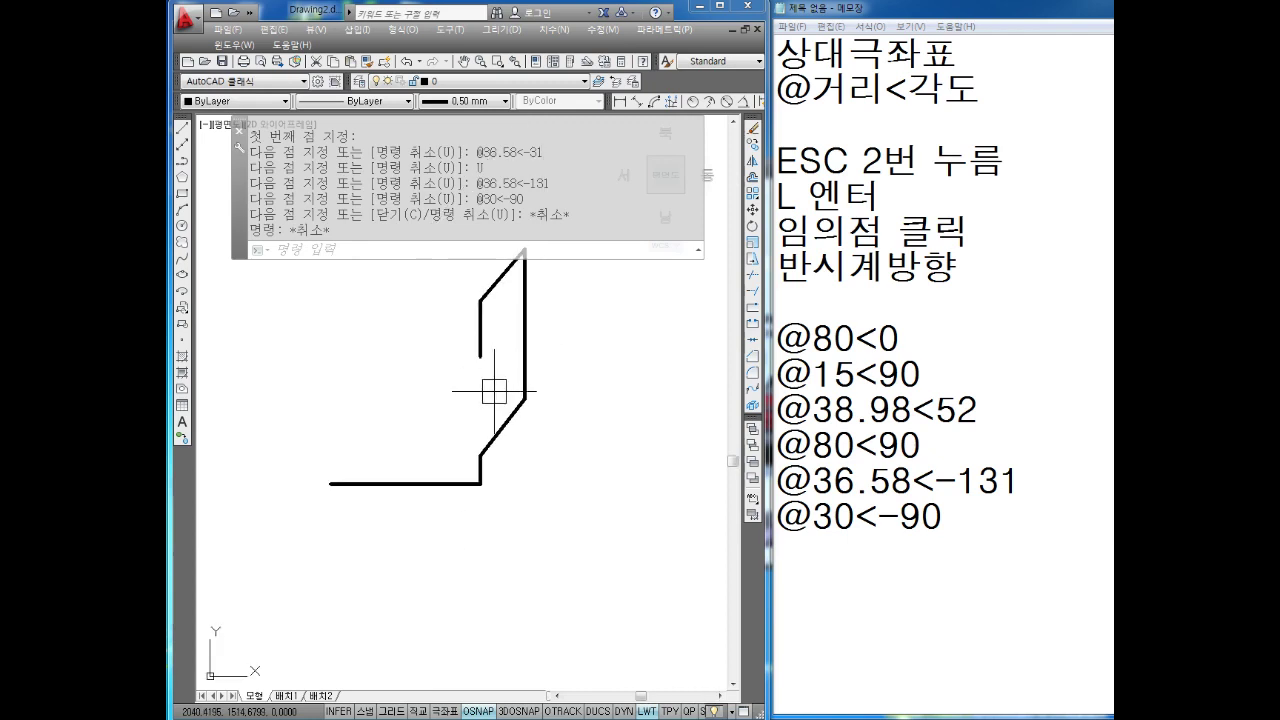
{"action": "scroll", "coordinate": [491, 380], "scroll_direction": "down", "scroll_amount": 2}
{"action": "left_click", "coordinate": [745, 101]}
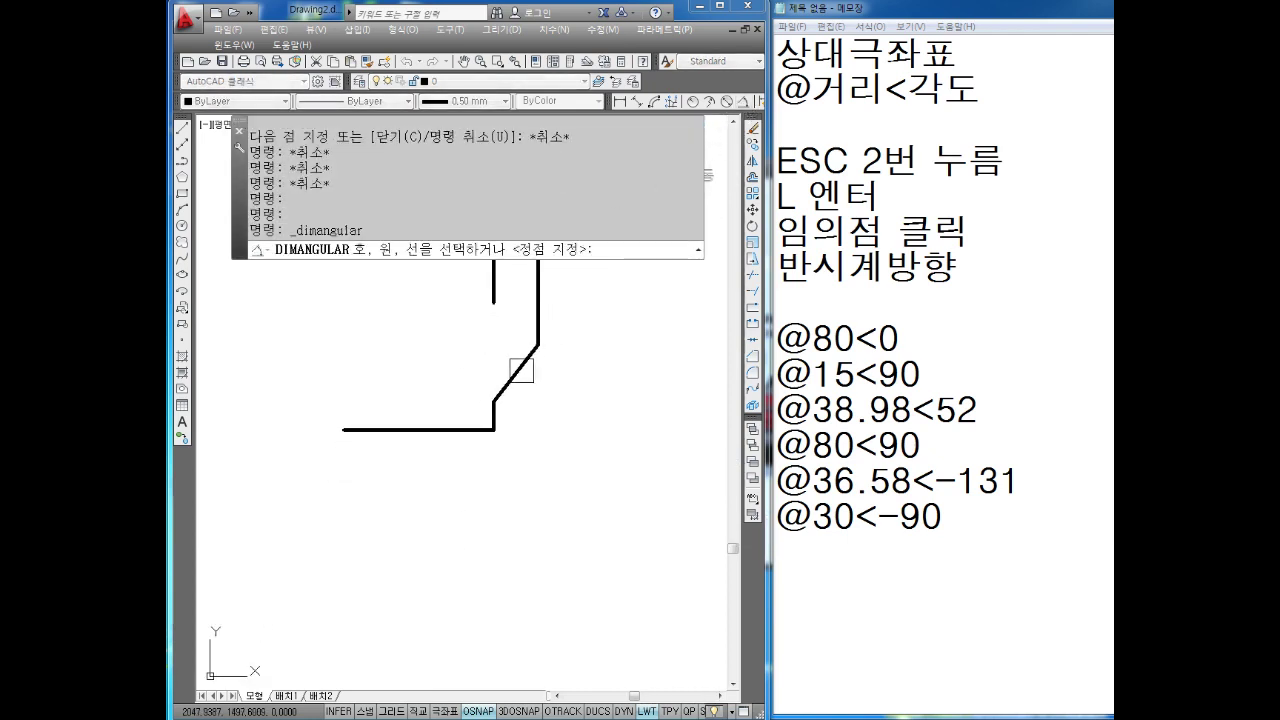
Dimension the lower bend with a 38° angular dimension
{"action": "scroll", "coordinate": [509, 367], "scroll_direction": "up", "scroll_amount": 3}
{"action": "left_click", "coordinate": [480, 462]}
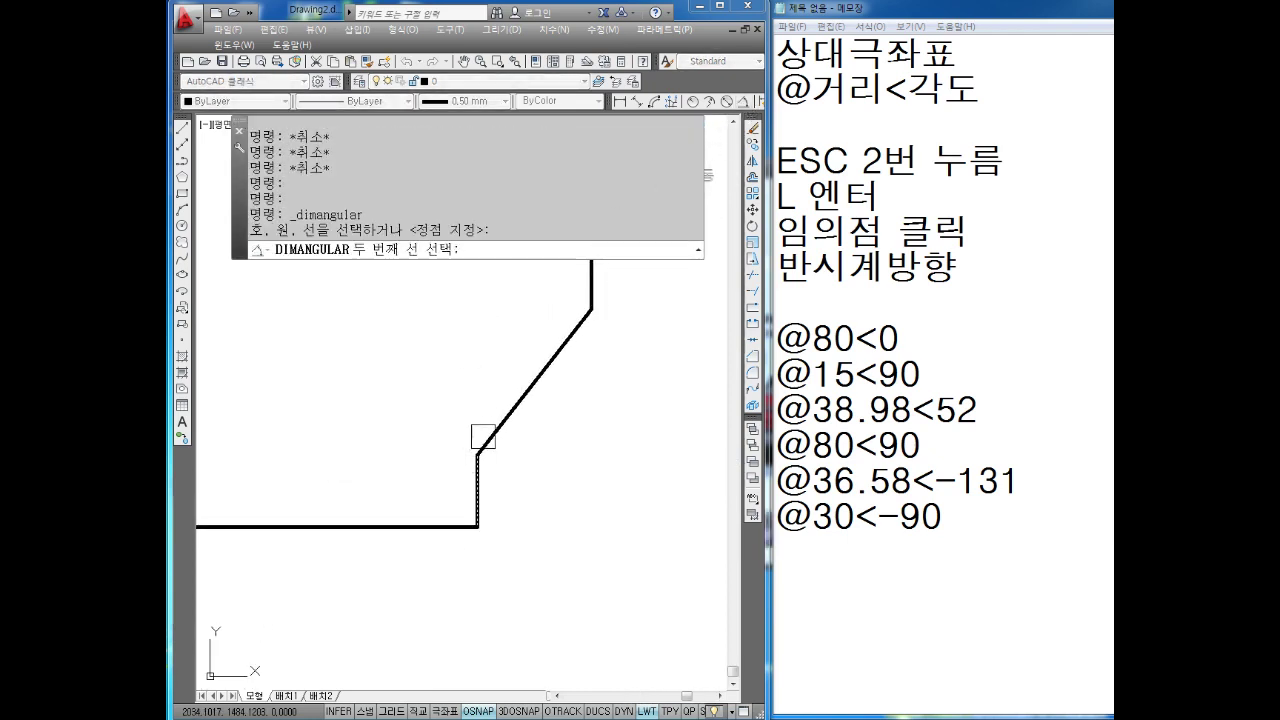
{"action": "left_click", "coordinate": [500, 425]}
{"action": "left_click", "coordinate": [488, 362]}
{"action": "key", "text": "Return"}
Add a 139° angular dimension at the upper bend
{"action": "middle_click_drag", "start_coordinate": [480, 326], "coordinate": [410, 690]}
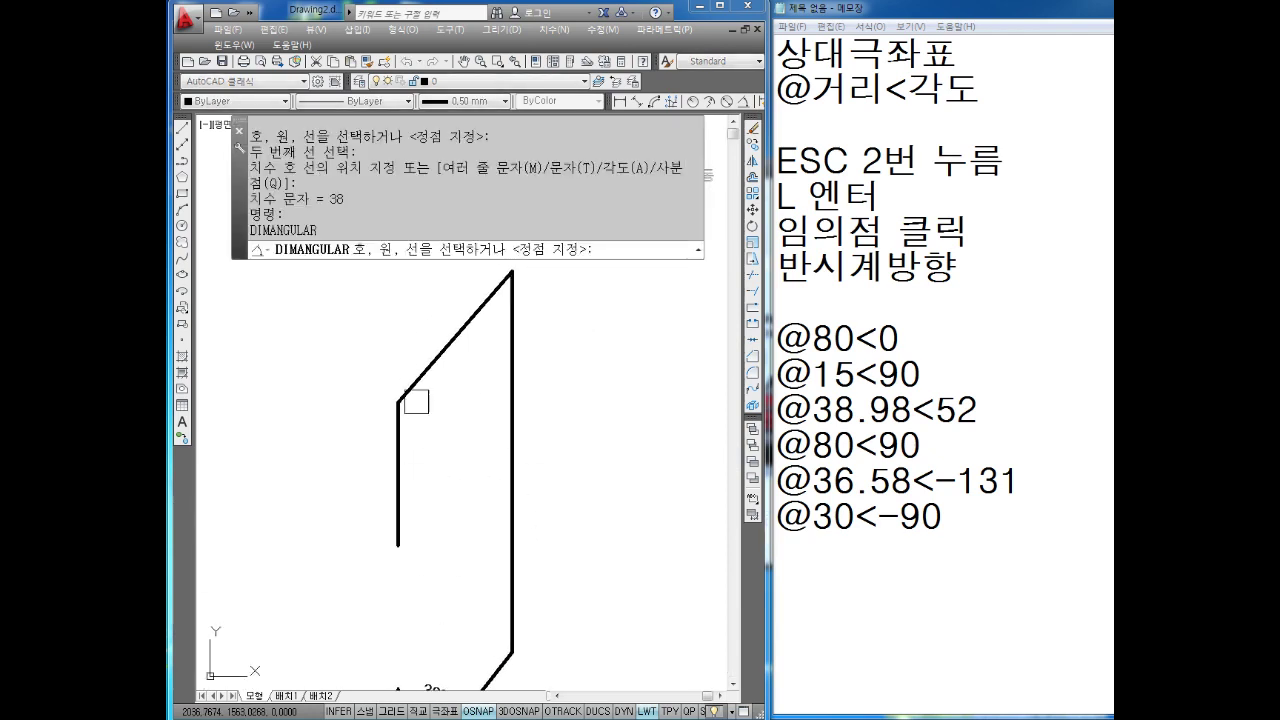
{"action": "left_click", "coordinate": [410, 416]}
{"action": "left_click", "coordinate": [410, 416]}
{"action": "left_click", "coordinate": [432, 414]}
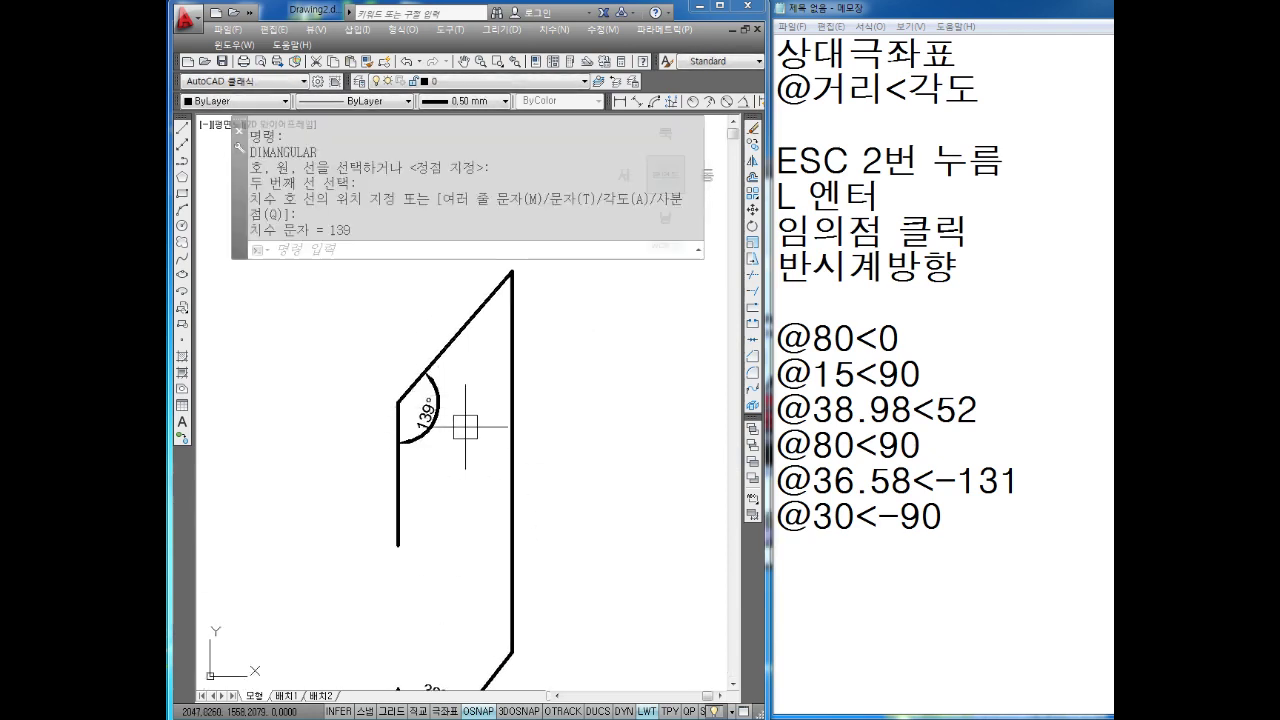
{"action": "key", "text": "Escape"}
{"action": "key", "text": "Escape"}
Recentre the dimensioned profile in view and clear the command prompt
{"action": "middle_click_drag", "start_coordinate": [446, 478], "coordinate": [496, 426]}
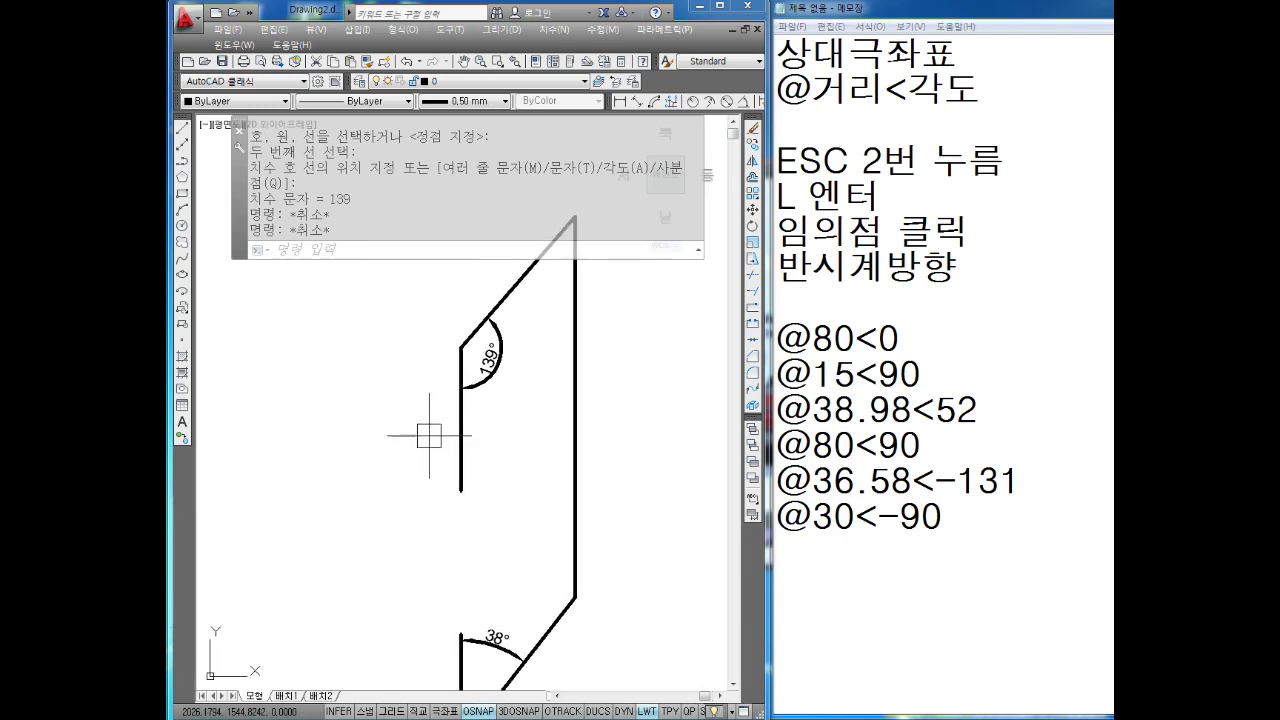
{"action": "middle_click_drag", "start_coordinate": [429, 435], "coordinate": [500, 394]}
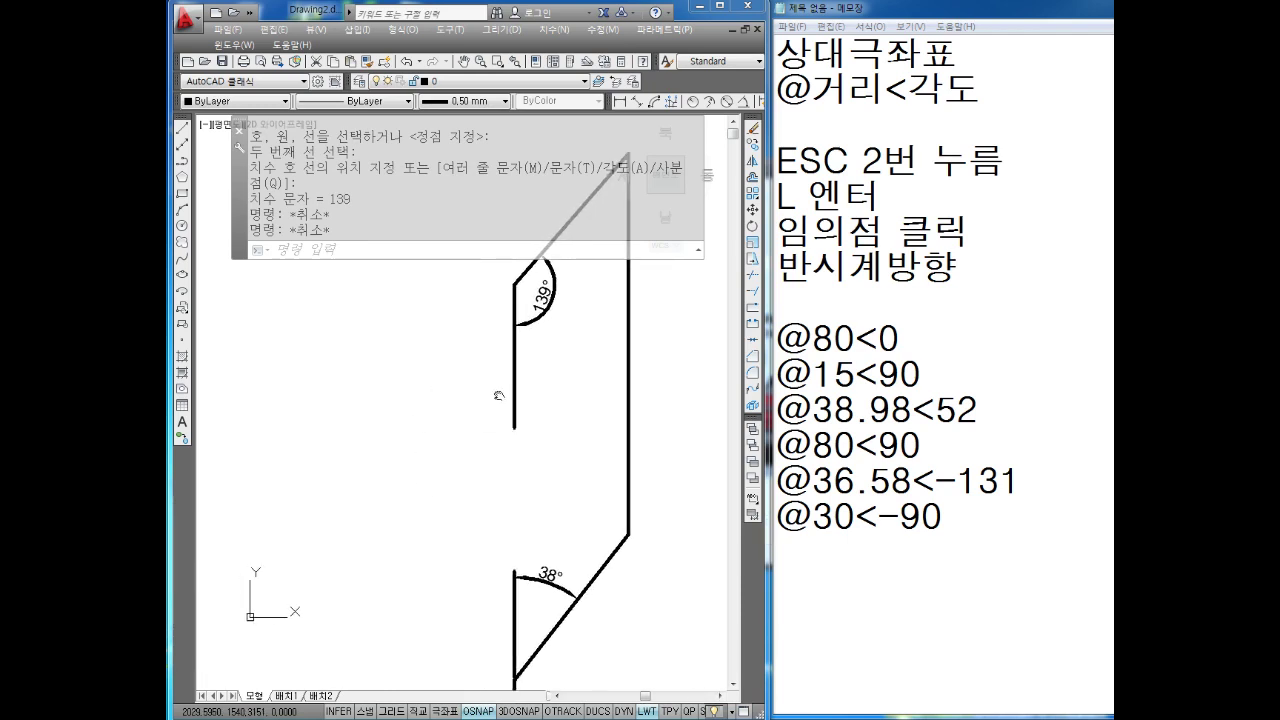
{"action": "middle_click_drag", "start_coordinate": [466, 503], "coordinate": [557, 309]}
{"action": "key", "text": "Escape"}
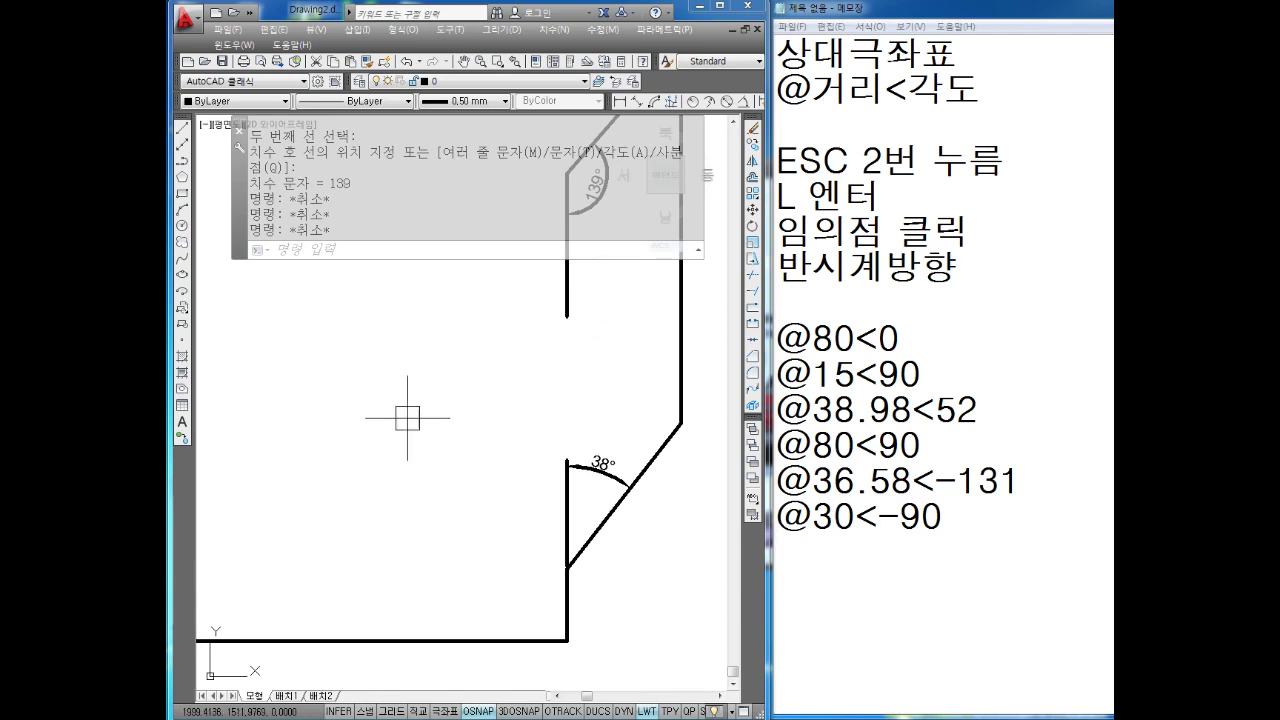
{"action": "scroll", "coordinate": [414, 414], "scroll_direction": "down", "scroll_amount": 2}
{"action": "key", "text": "Escape"}
{"action": "key", "text": "Escape"}
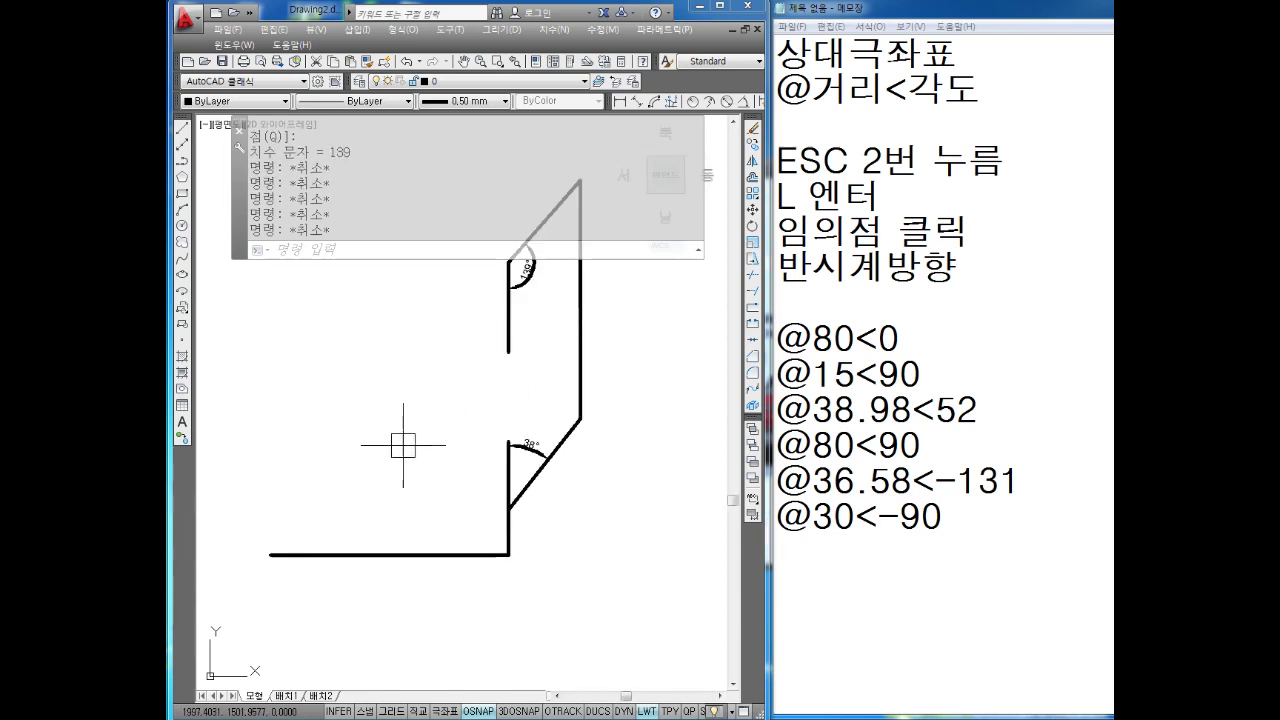
{"action": "middle_click_drag", "start_coordinate": [437, 514], "coordinate": [529, 488]}
Write 'ESC 누름' and 'L엔터' as the first new note lines
{"action": "key", "text": "Escape"}
{"action": "key", "text": "Escape"}
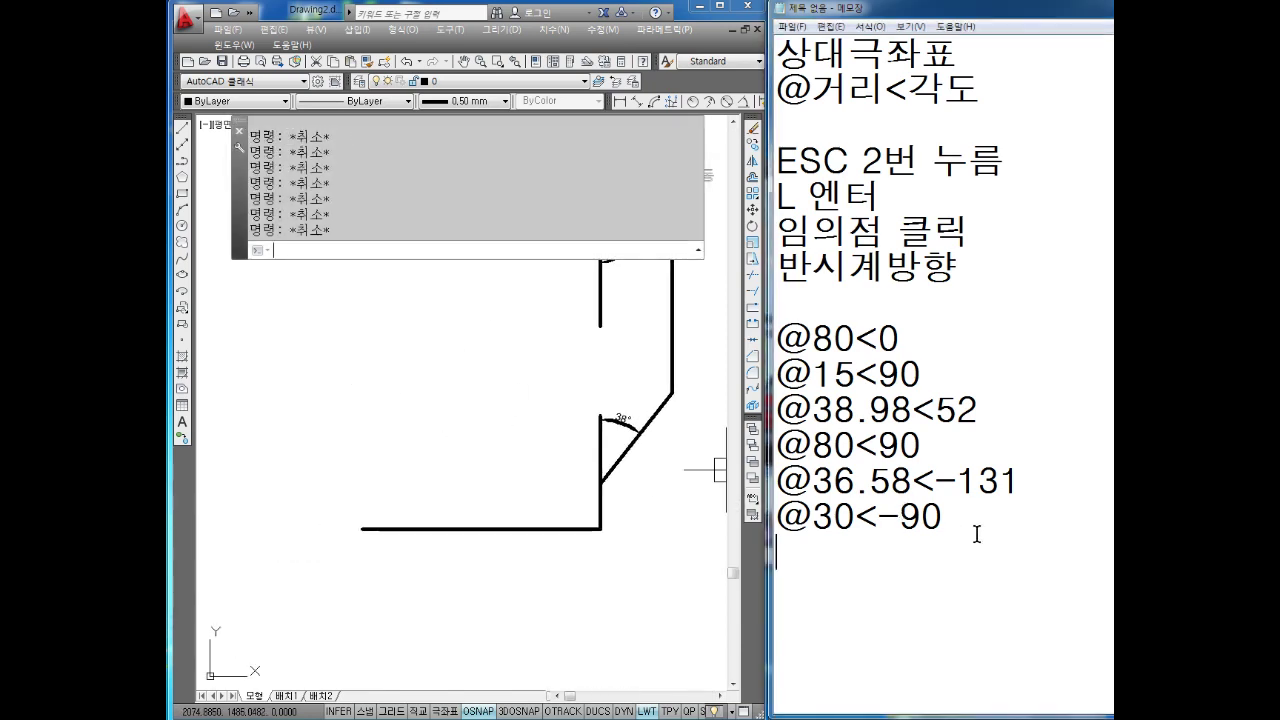
{"action": "type", "text": "E"}
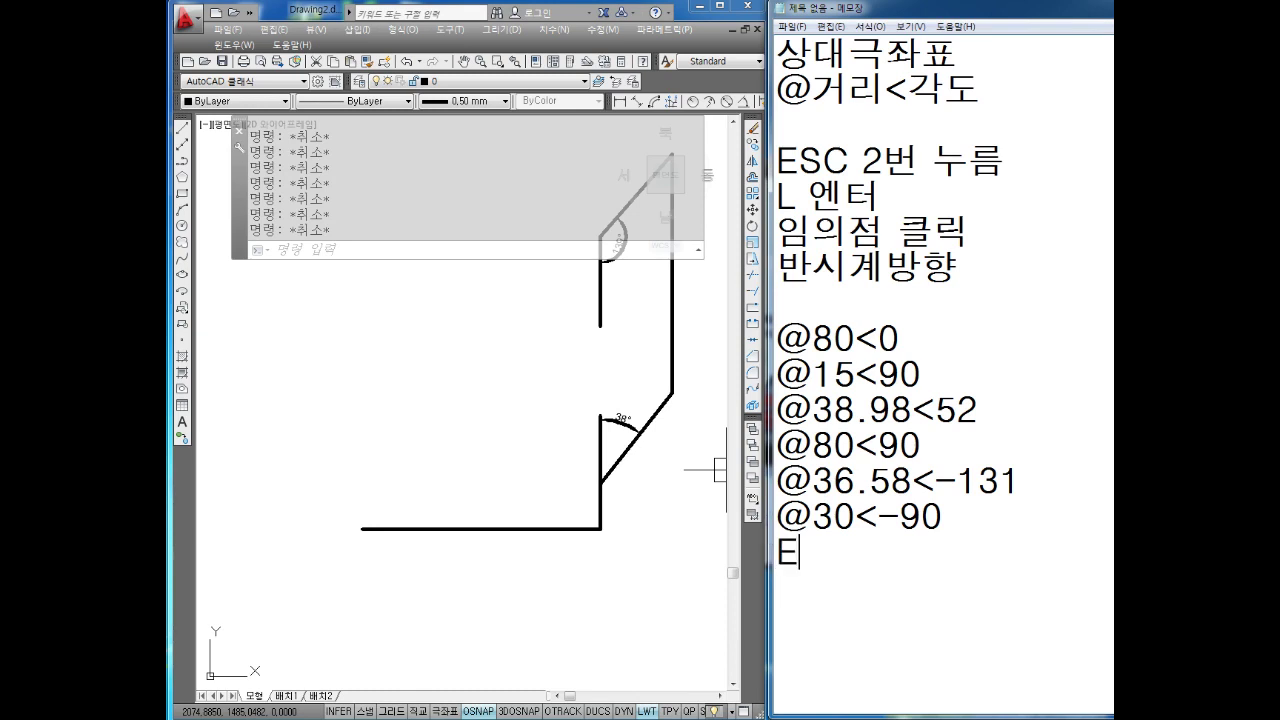
{"action": "type", "text": "SC 누름"}
{"action": "key", "text": "Return"}
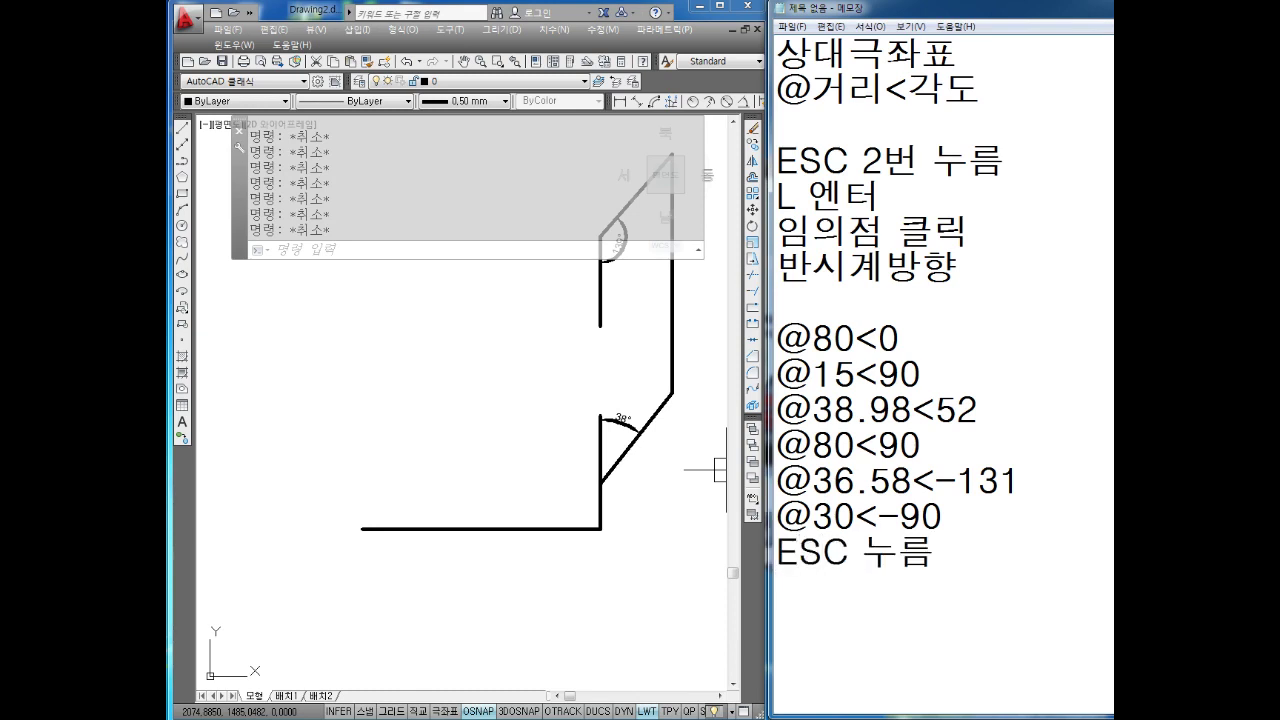
{"action": "type", "text": "LD엔"}
{"action": "key", "text": "BackSpace"}
{"action": "key", "text": "BackSpace"}
{"action": "type", "text": "엔터"}
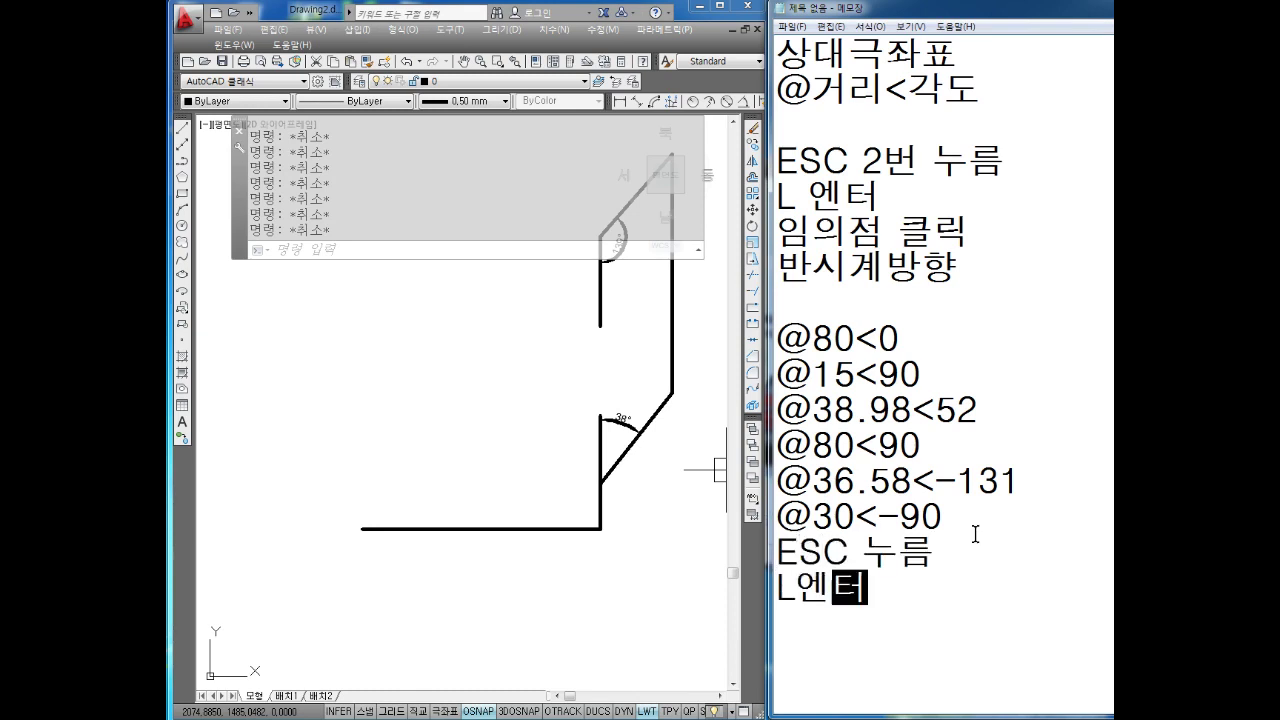
{"action": "key", "text": "Return"}
{"action": "type", "text": "시작점 크"}
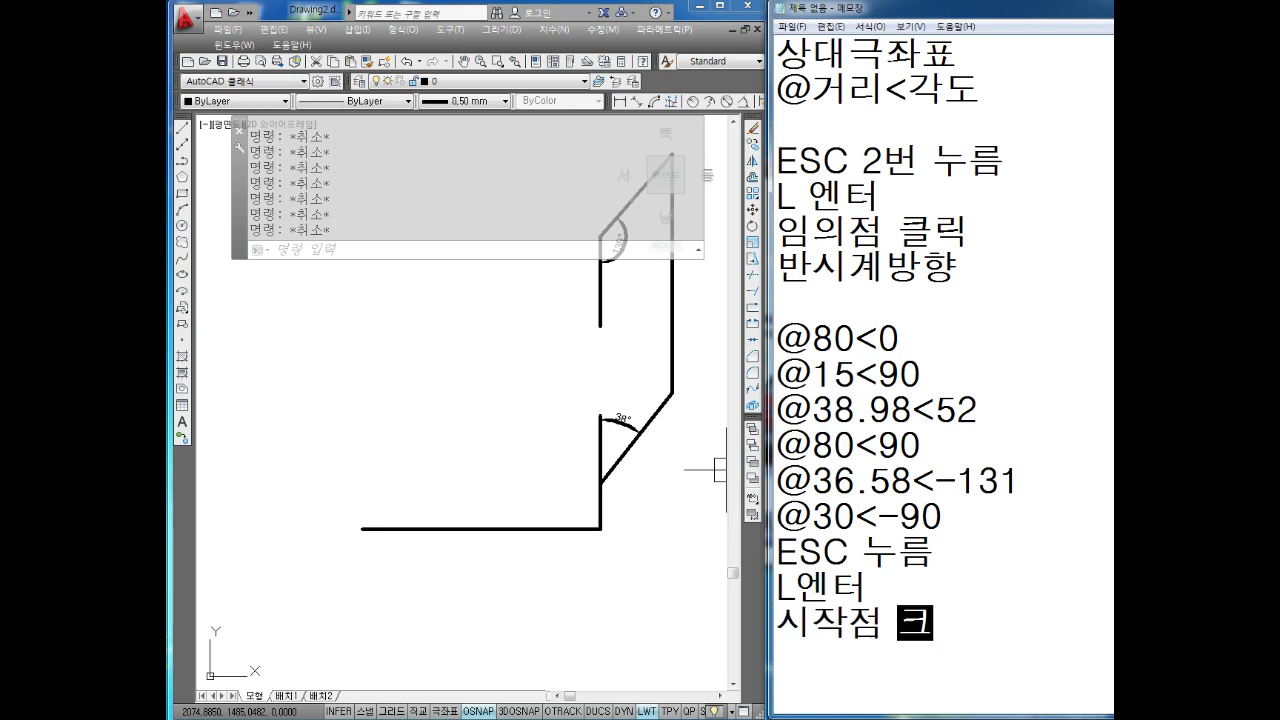
{"action": "type", "text": "릭"}
{"action": "key", "text": "Return"}
{"action": "type", "text": "시겝"}
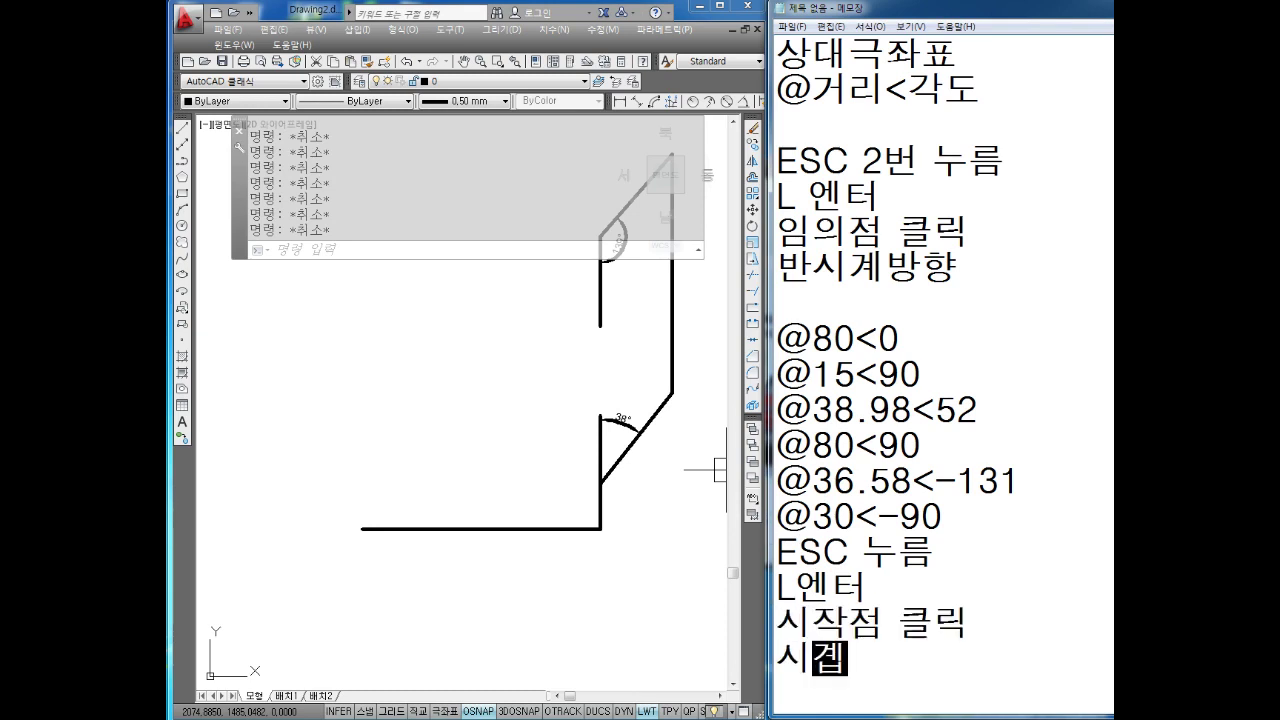
{"action": "type", "text": "방향"}
{"action": "key", "text": "Return"}
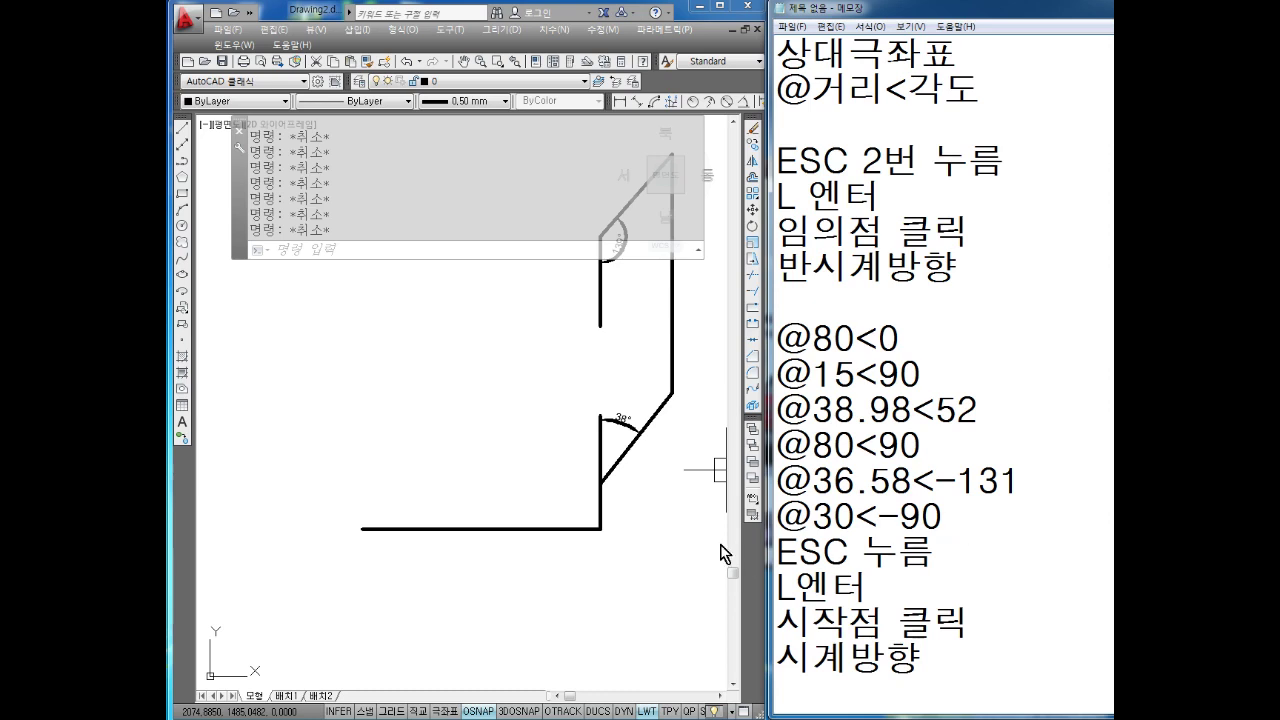
{"action": "left_click", "coordinate": [967, 662]}
{"action": "key", "text": "Return"}
{"action": "type", "text": "@"}
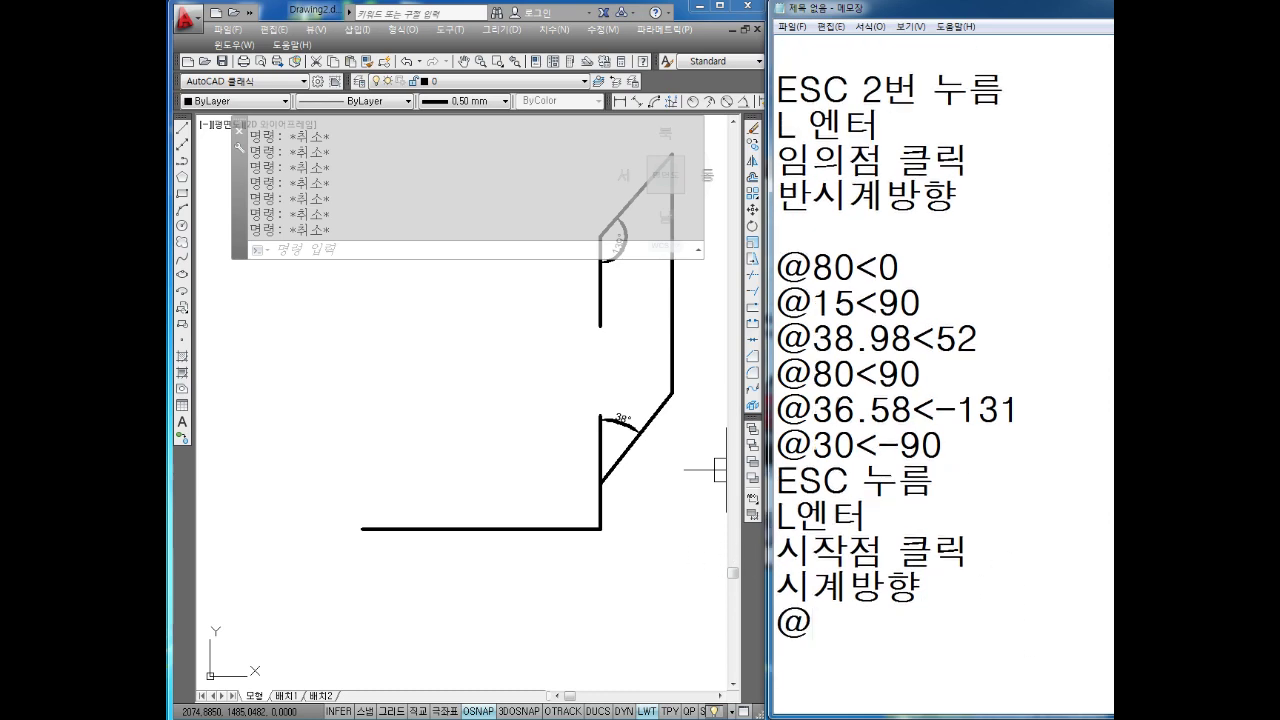
{"action": "type", "text": "60<9"}
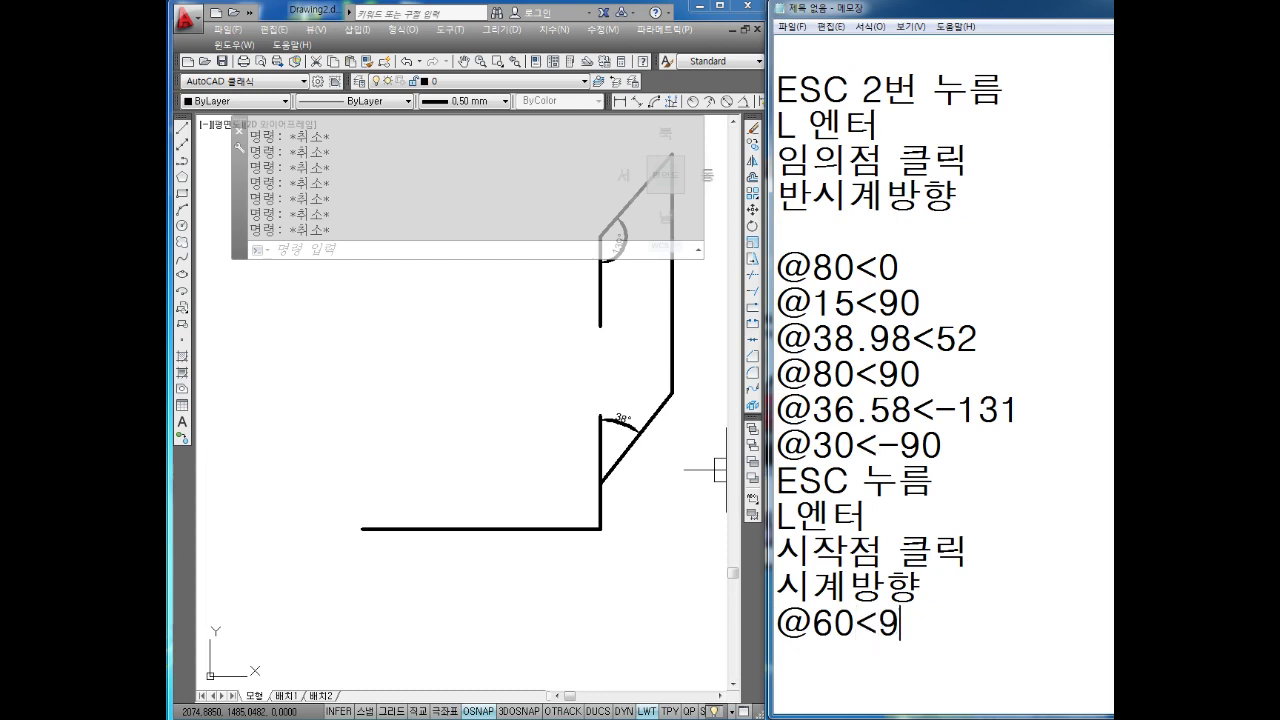
{"action": "type", "text": "0"}
{"action": "key", "text": "Return"}
{"action": "middle_click_drag", "start_coordinate": [491, 551], "coordinate": [511, 566]}
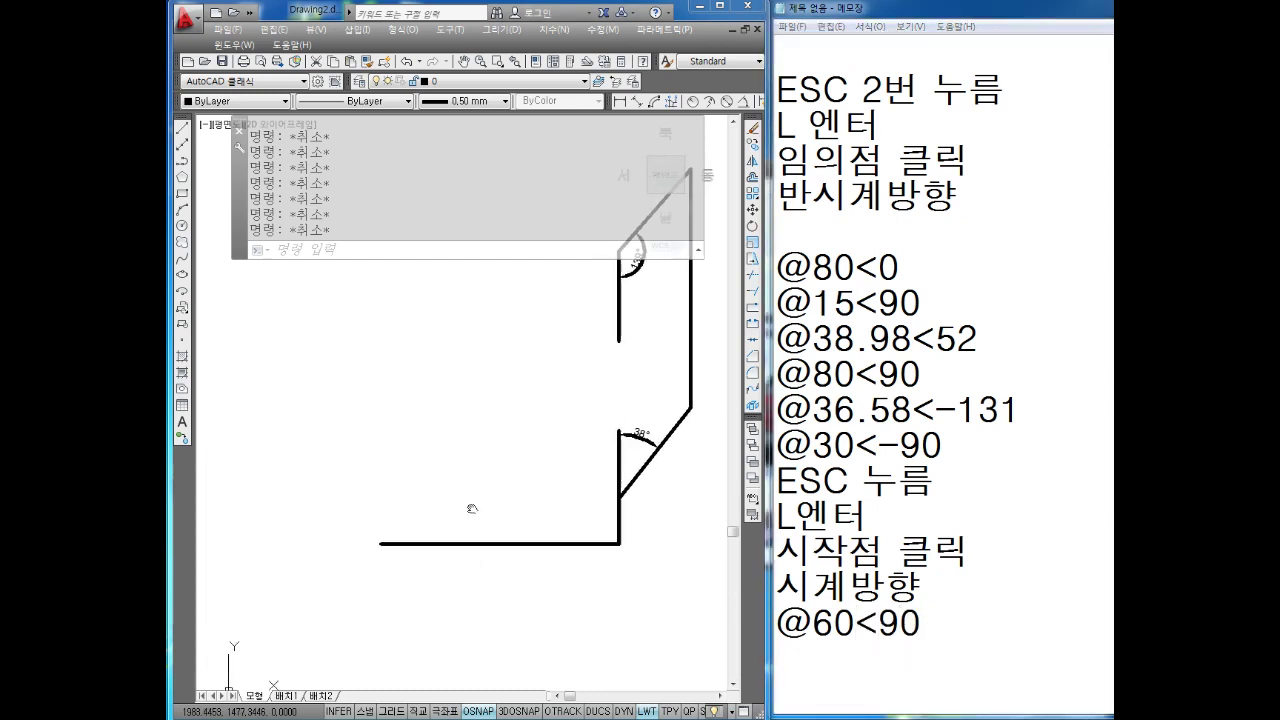
{"action": "key", "text": "Tab"}
{"action": "type", "text": "L"}
{"action": "key", "text": "Return"}
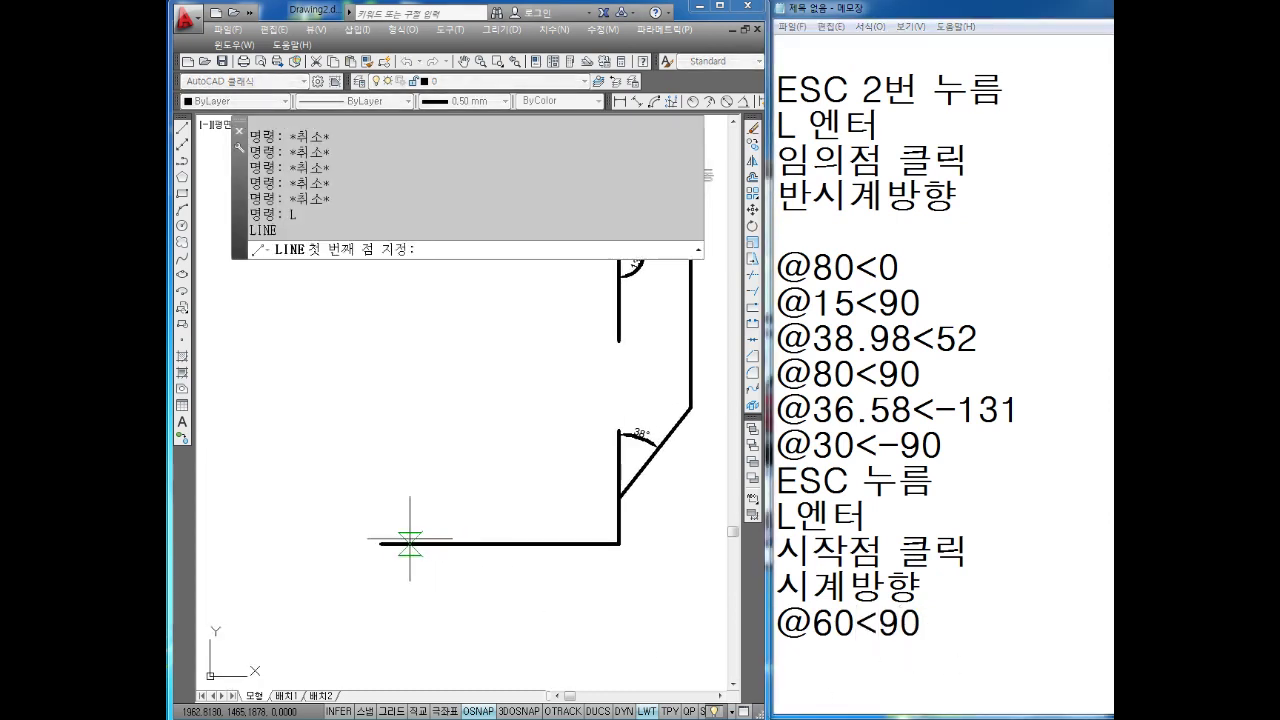
{"action": "left_click", "coordinate": [380, 544]}
{"action": "type", "text": "@6"}
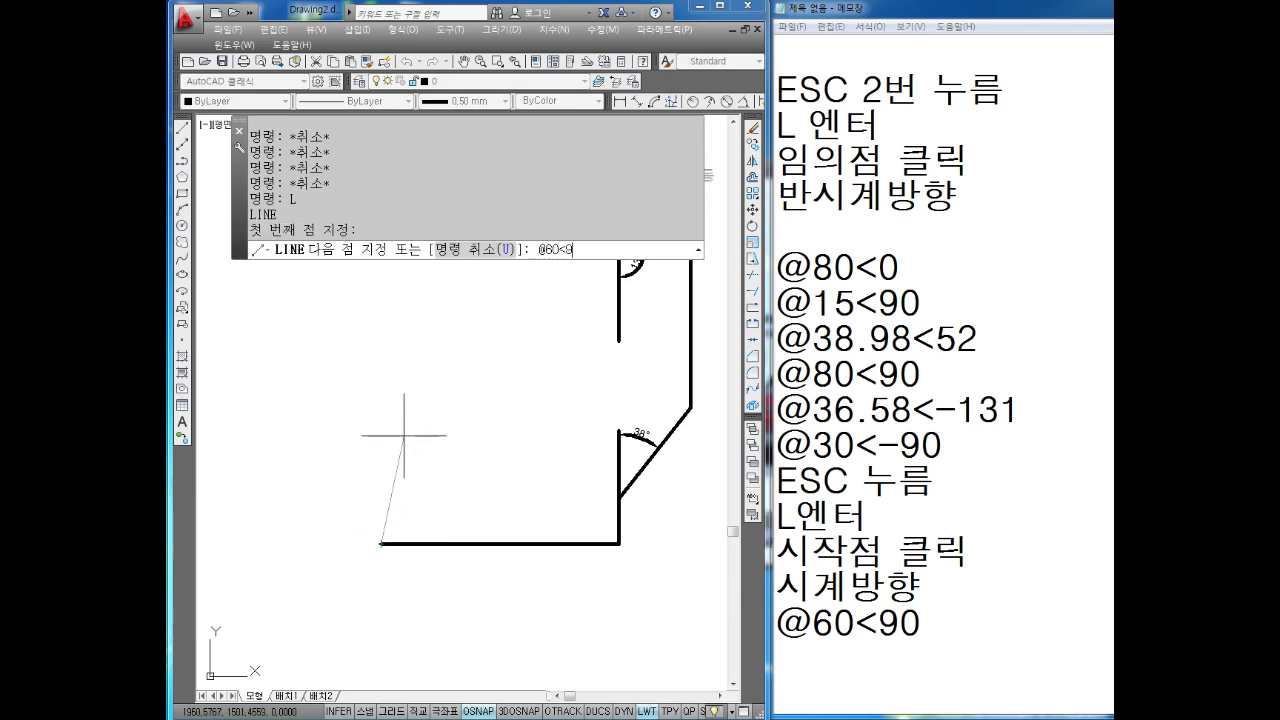
{"action": "type", "text": "0<9"}
{"action": "key", "text": "Return"}
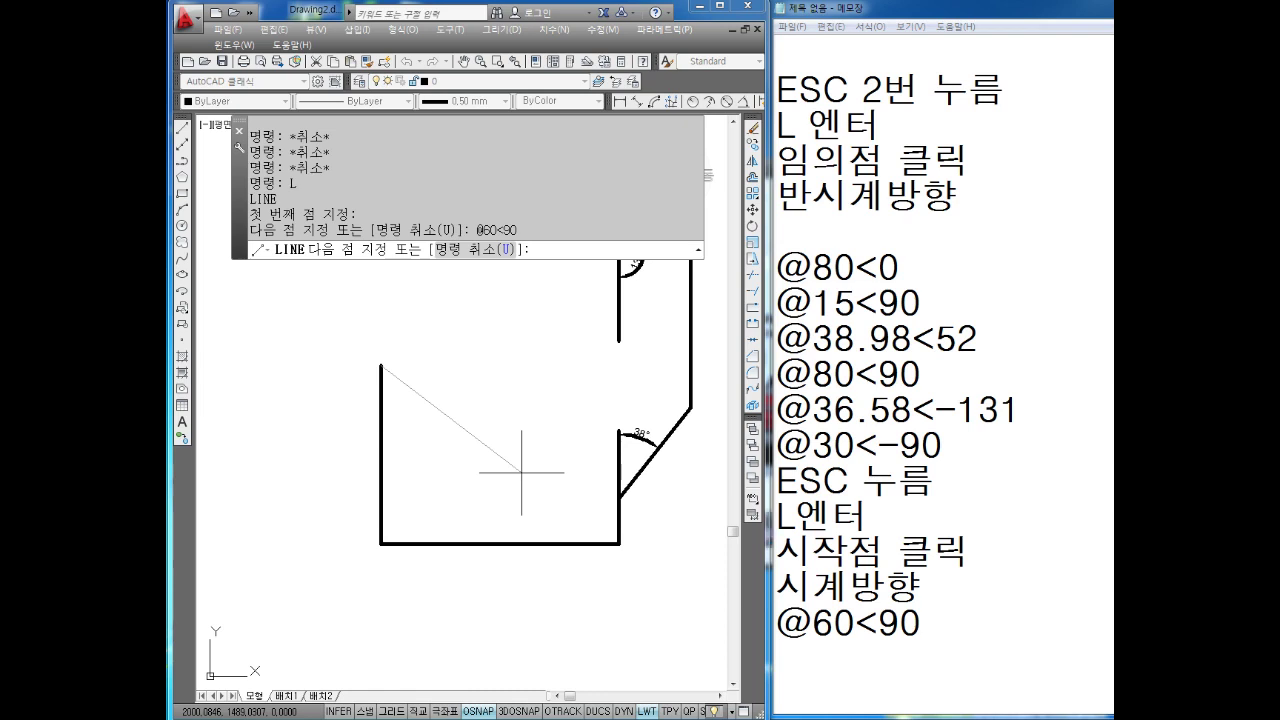
{"action": "left_click", "coordinate": [813, 652]}
{"action": "type", "text": "@"}
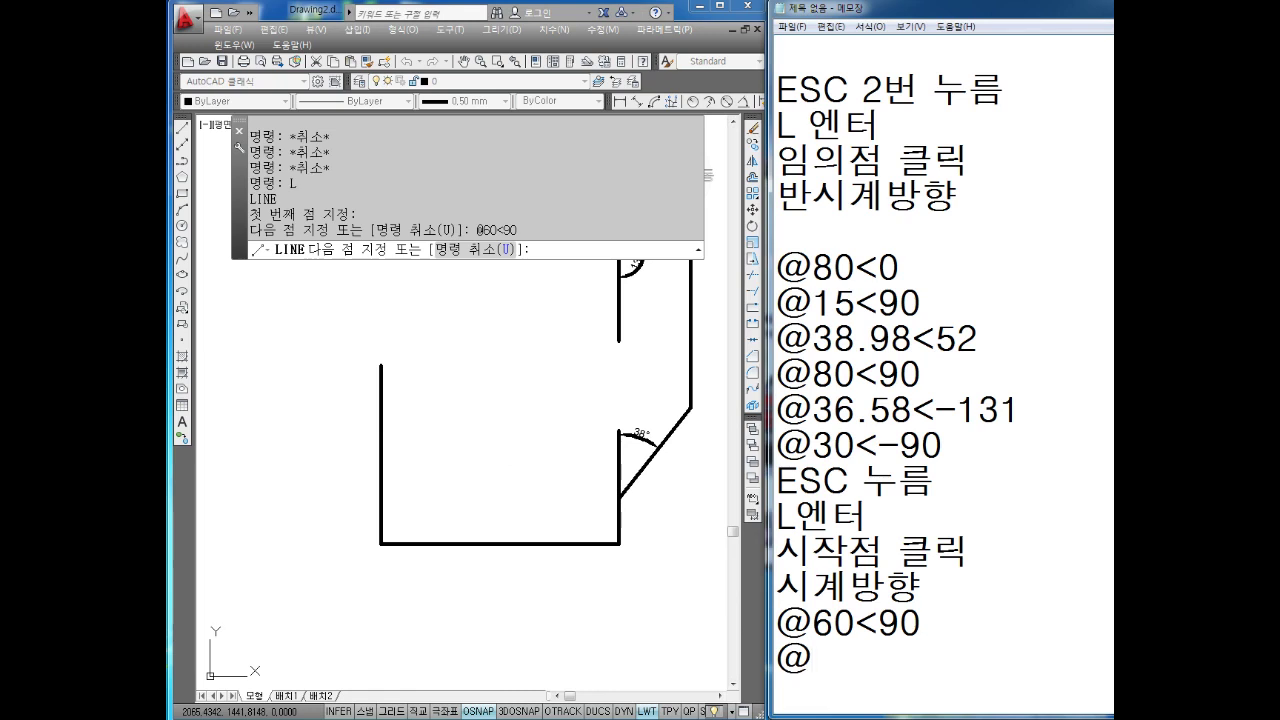
{"action": "type", "text": "65<"}
{"action": "type", "text": "-23"}
{"action": "key", "text": "Return"}
{"action": "key", "text": "Return"}
{"action": "key", "text": "Return"}
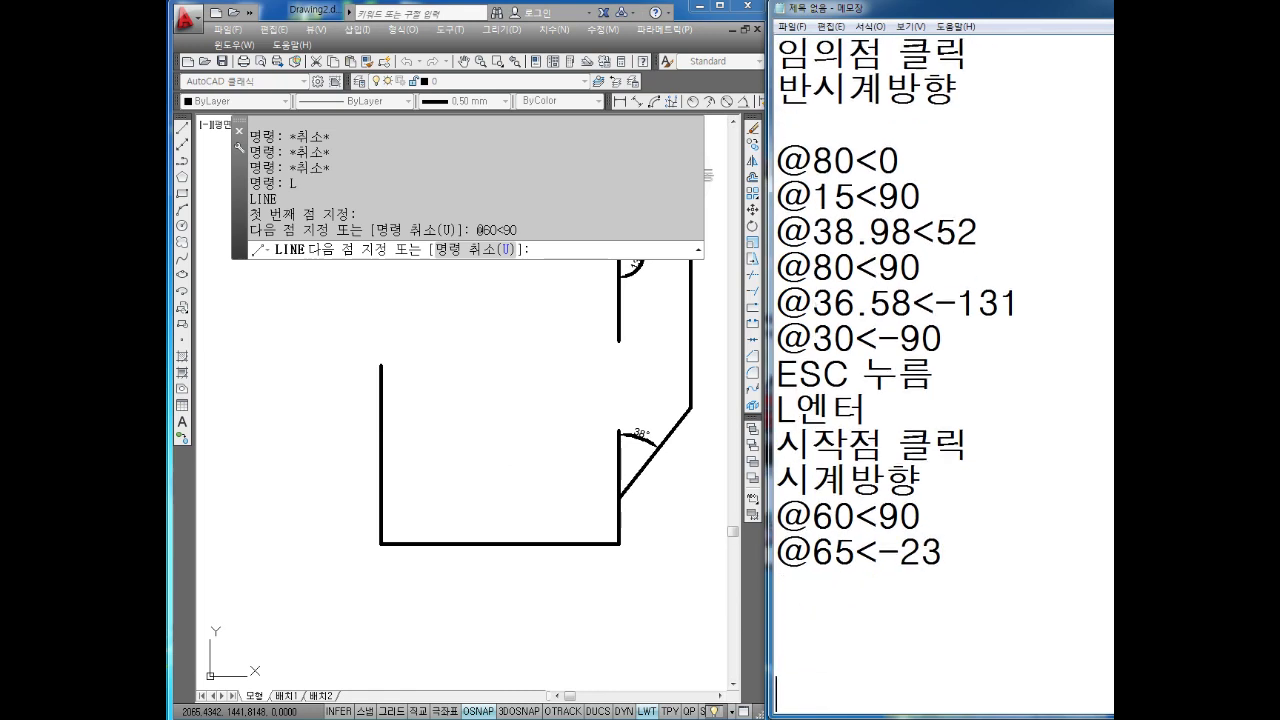
{"action": "left_click", "coordinate": [429, 471]}
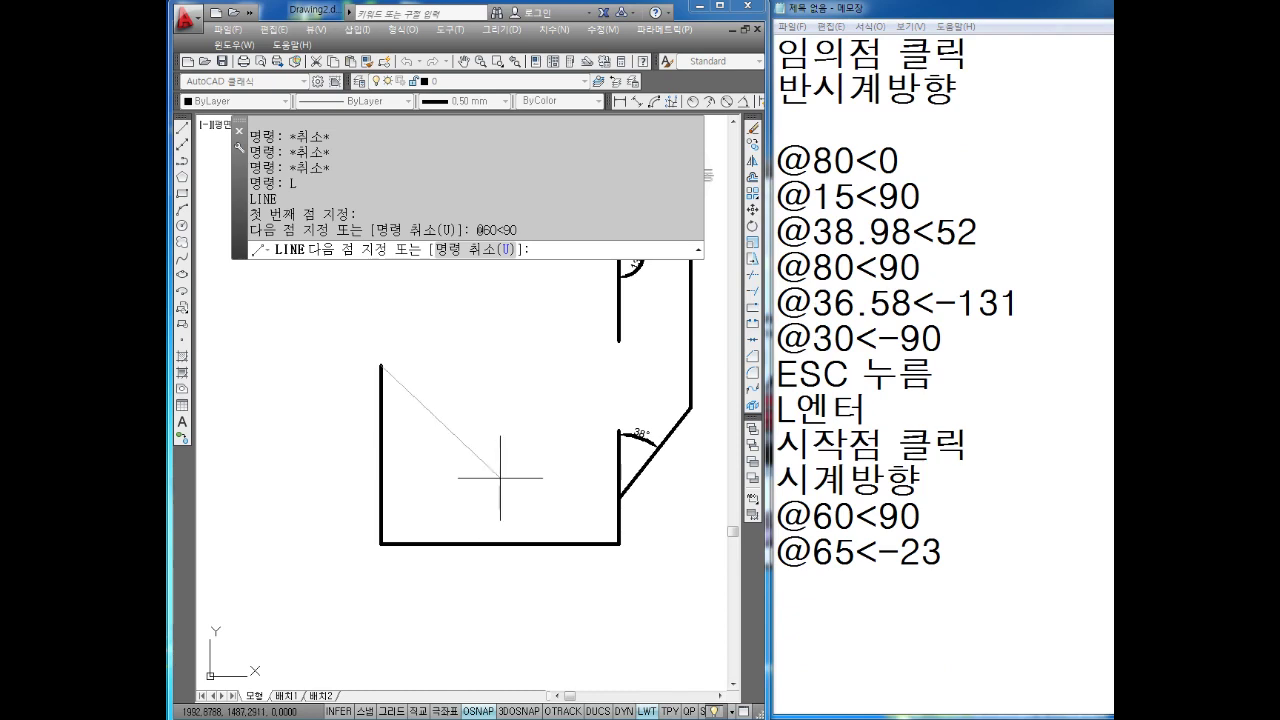
{"action": "left_click", "coordinate": [472, 249]}
{"action": "type", "text": "@65<-"}
{"action": "type", "text": "23"}
{"action": "key", "text": "Return"}
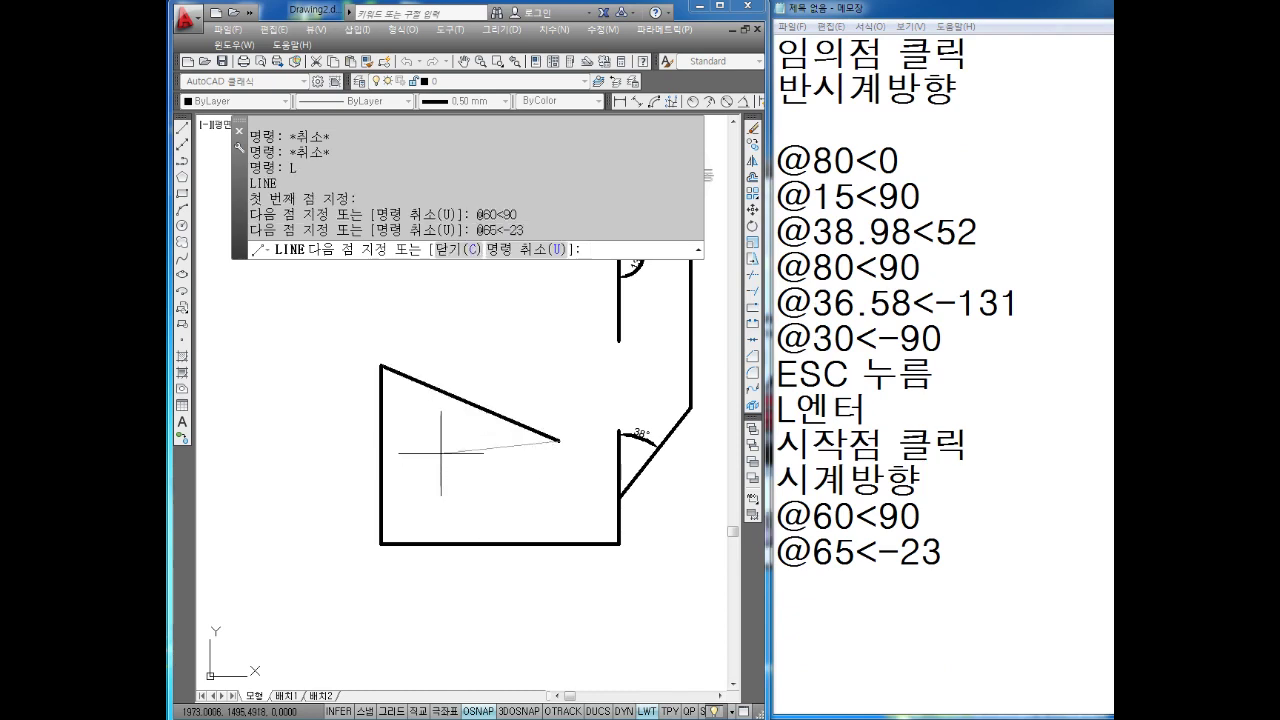
{"action": "middle_click_drag", "start_coordinate": [621, 389], "coordinate": [561, 430]}
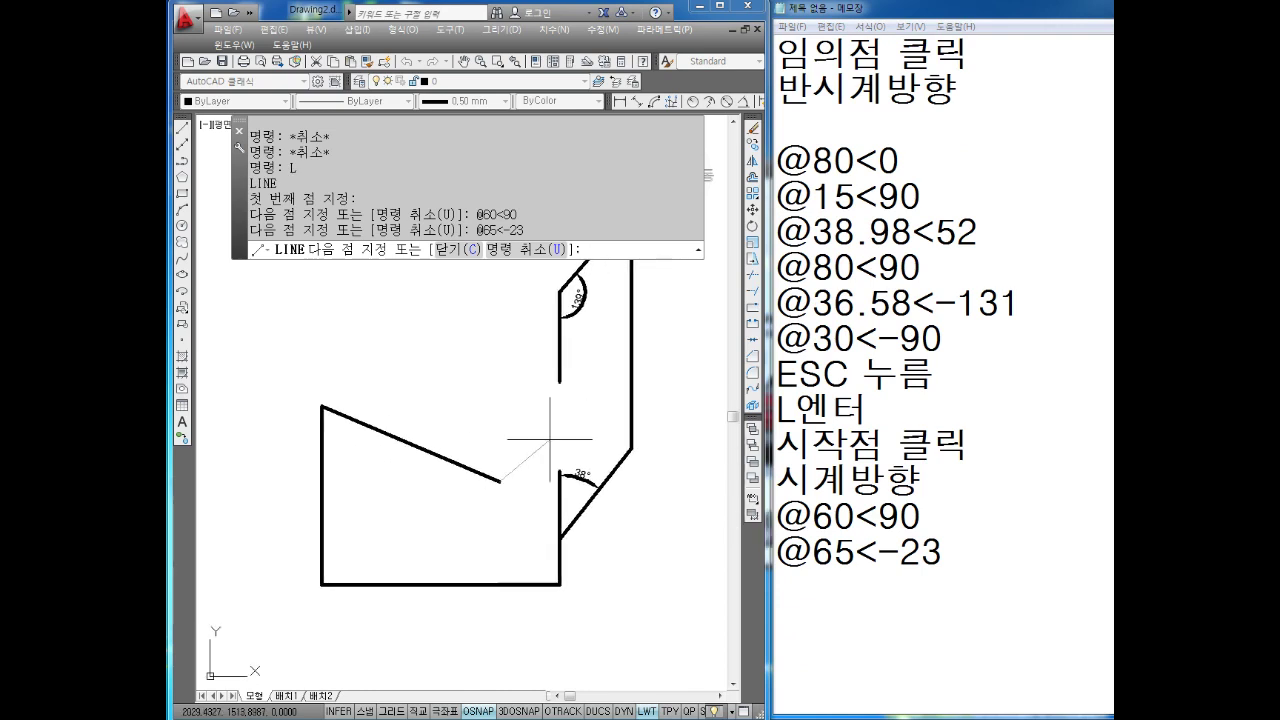
{"action": "left_click", "coordinate": [559, 381]}
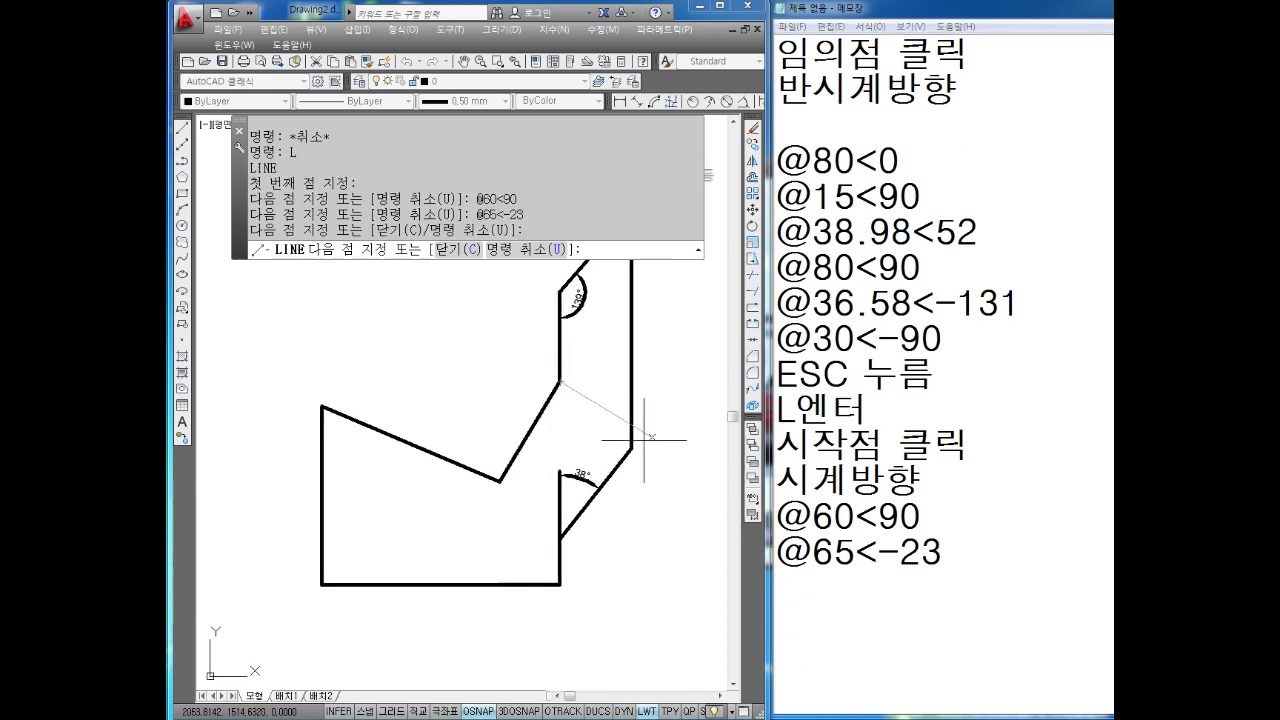
Note '끝점 클릭' and 'ESC 2번 누름' in Notepad, then end the line command
{"action": "left_click", "coordinate": [831, 583]}
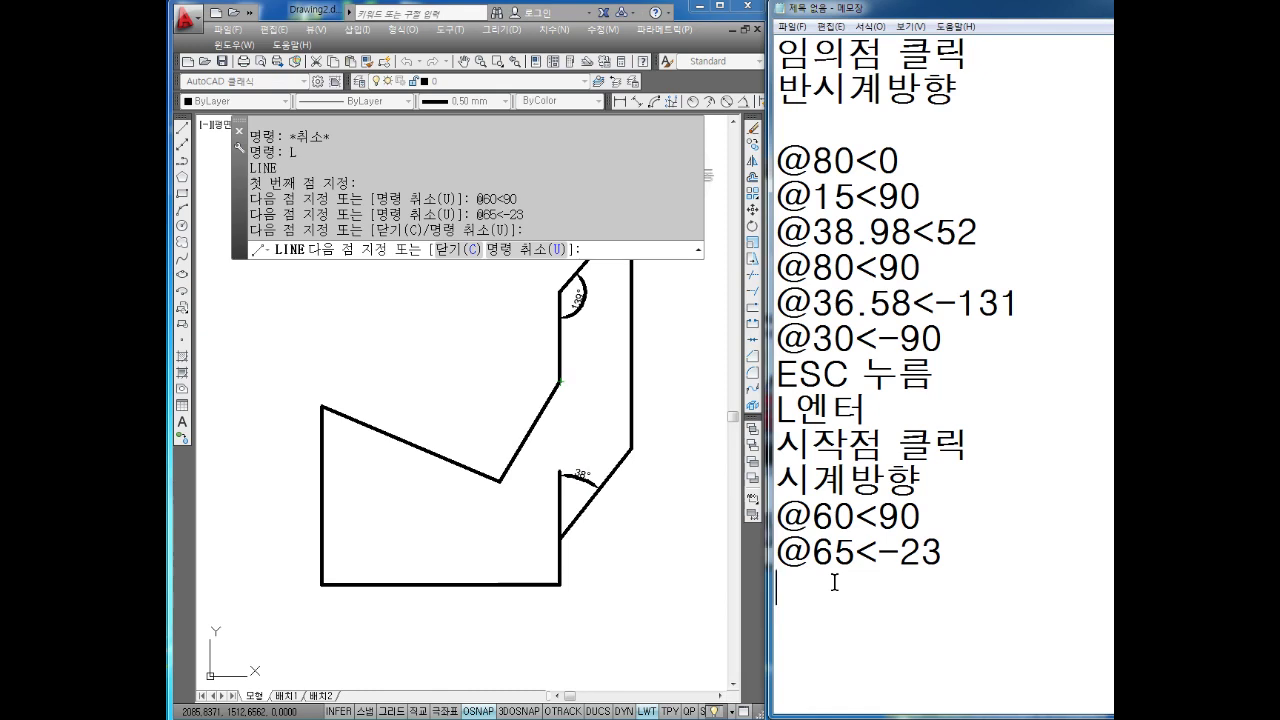
{"action": "type", "text": "끝점 ㅋ크리"}
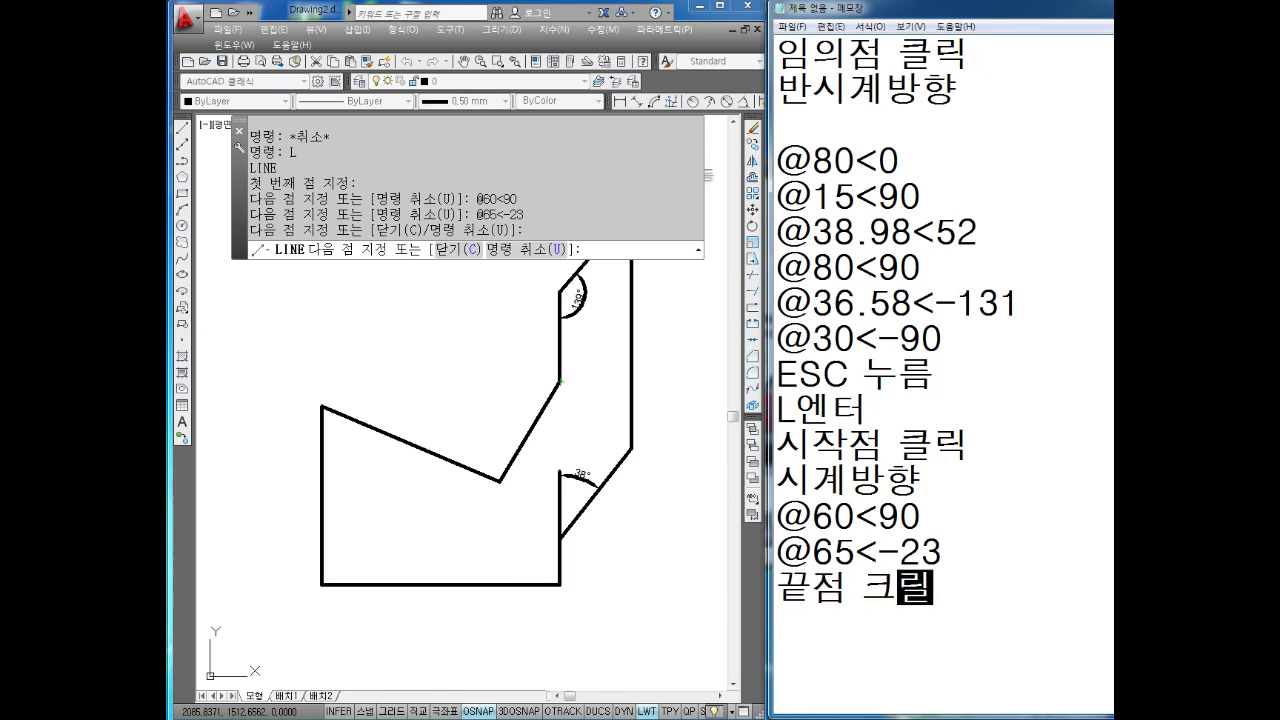
{"action": "key", "text": "BackSpace"}
{"action": "key", "text": "BackSpace"}
{"action": "type", "text": "클리ㄱ"}
{"action": "key", "text": "Return"}
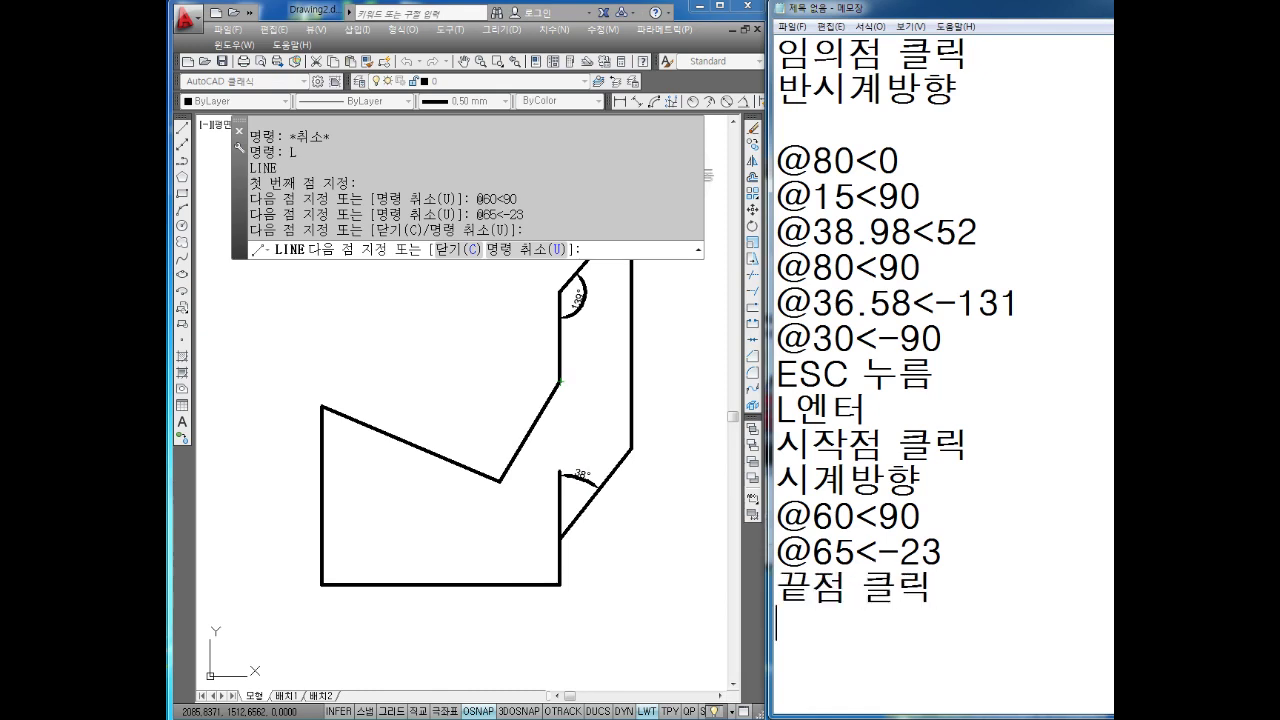
{"action": "type", "text": "ㄷㄴㅊ"}
{"action": "key", "text": "BackSpace"}
{"action": "key", "text": "BackSpace"}
{"action": "key", "text": "BackSpace"}
{"action": "type", "text": "ESC ㄴ"}
{"action": "key", "text": "BackSpace"}
{"action": "type", "text": "3"}
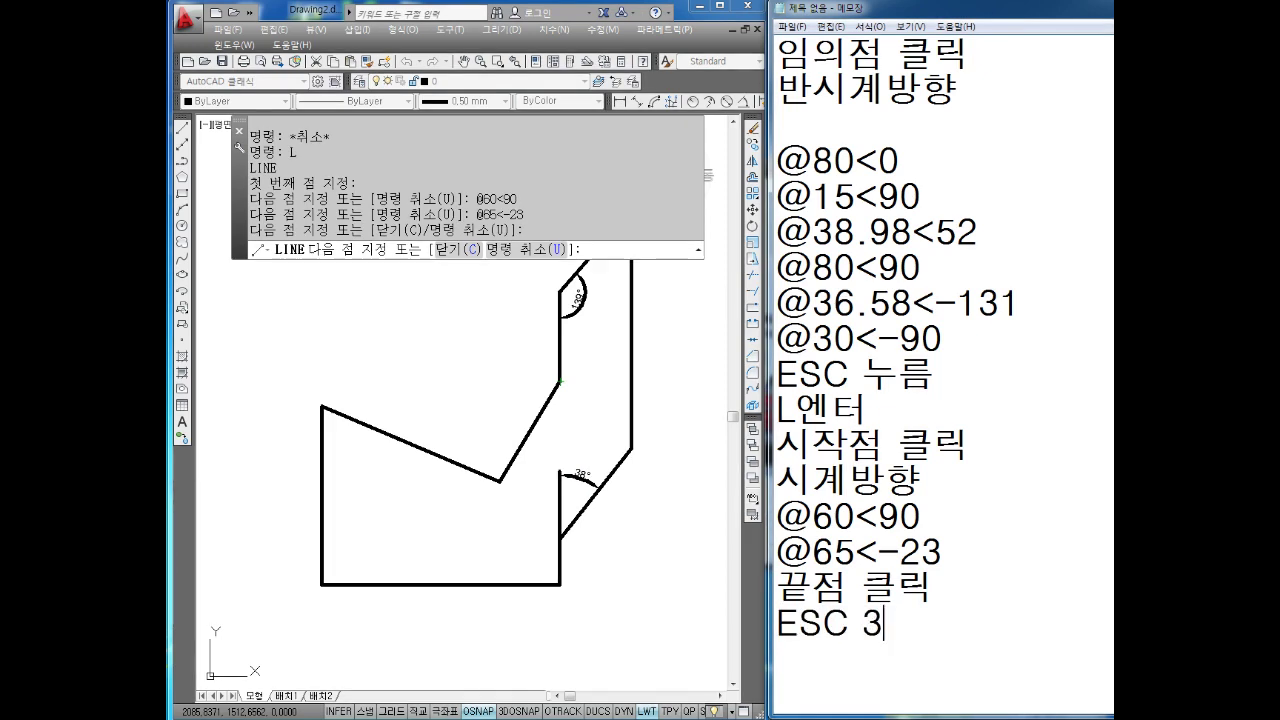
{"action": "key", "text": "BackSpace"}
{"action": "type", "text": "2번 누름"}
{"action": "key", "text": "Return"}
{"action": "key", "text": "Return"}
{"action": "key", "text": "Return"}
{"action": "key", "text": "Return"}
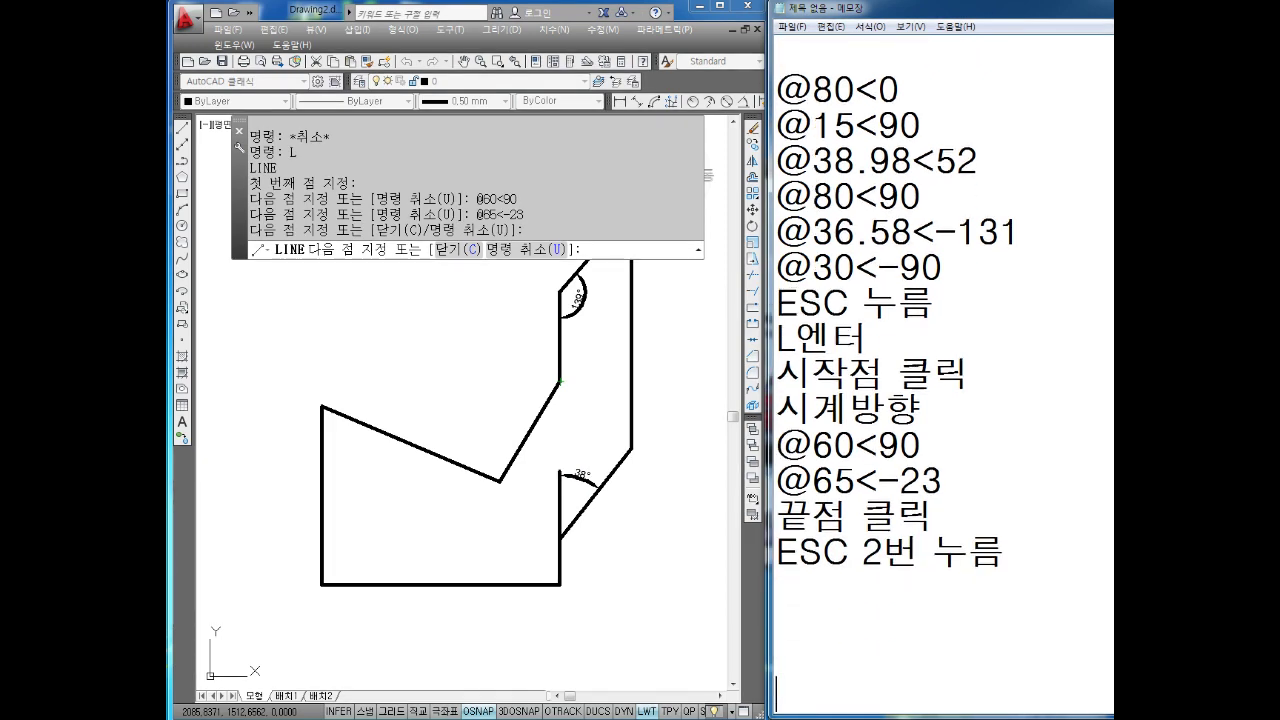
{"action": "key", "text": "Escape"}
{"action": "key", "text": "Escape"}
Add a 67° angular dimension between the slanted line and the left vertical line
{"action": "middle_click_drag", "start_coordinate": [414, 494], "coordinate": [427, 460]}
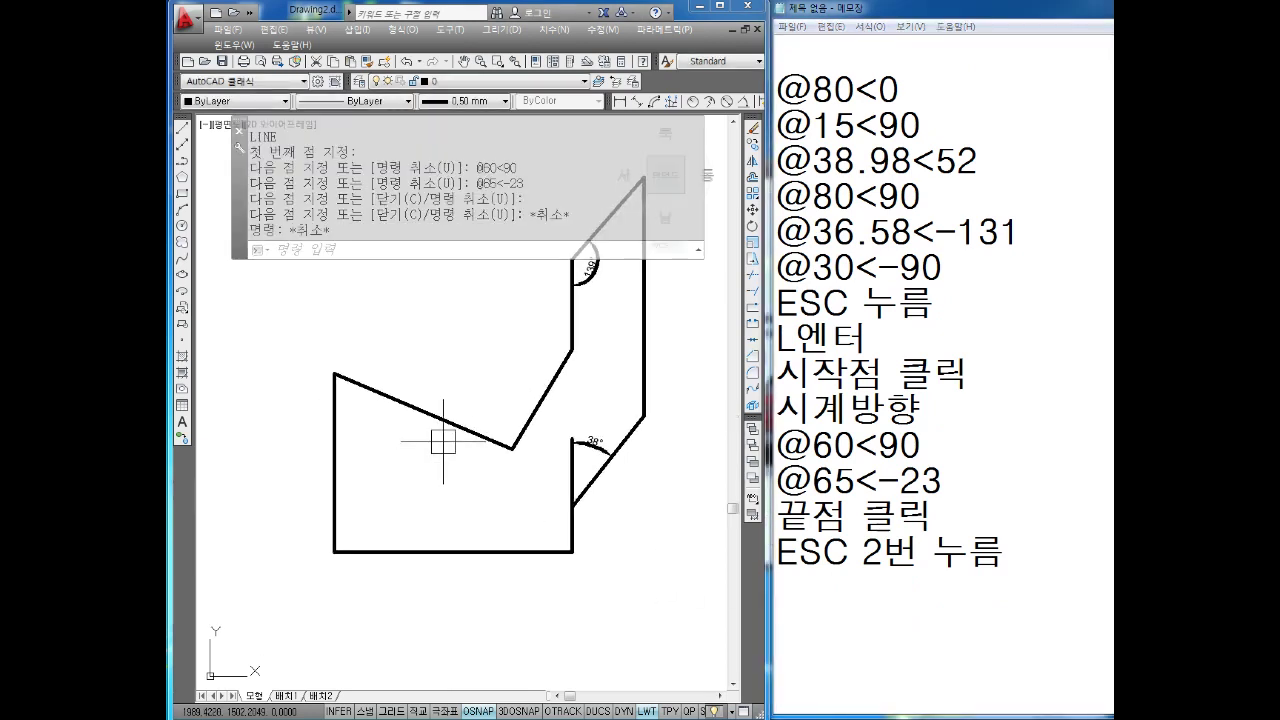
{"action": "key", "text": "Escape"}
{"action": "key", "text": "Escape"}
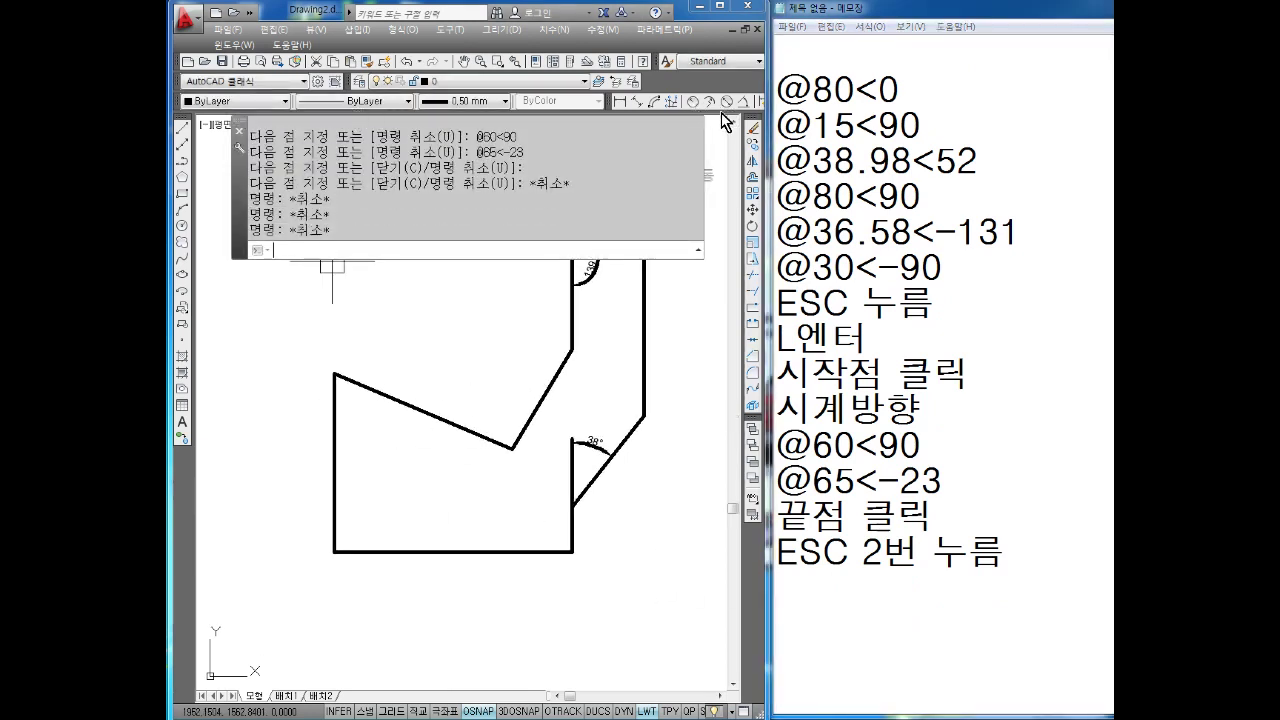
{"action": "left_click", "coordinate": [744, 101]}
{"action": "left_click", "coordinate": [371, 389]}
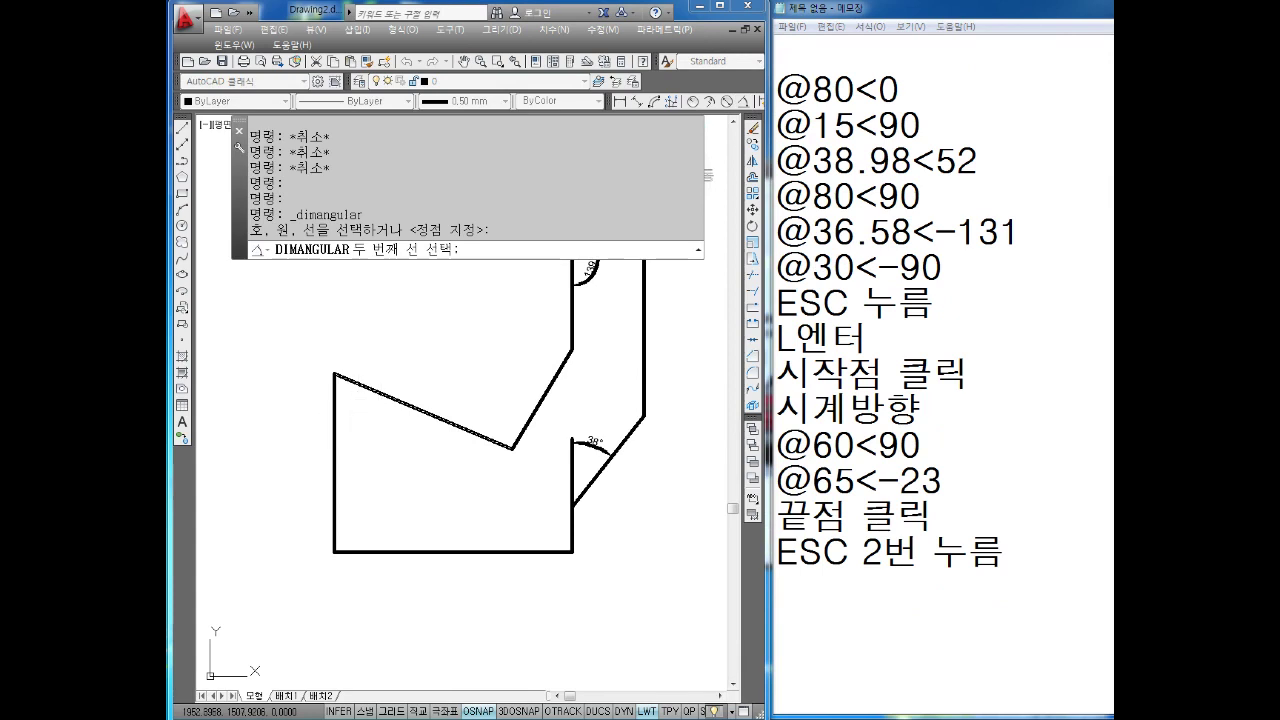
{"action": "left_click", "coordinate": [336, 428]}
{"action": "left_click", "coordinate": [357, 429]}
{"action": "key", "text": "Escape"}
{"action": "key", "text": "Escape"}
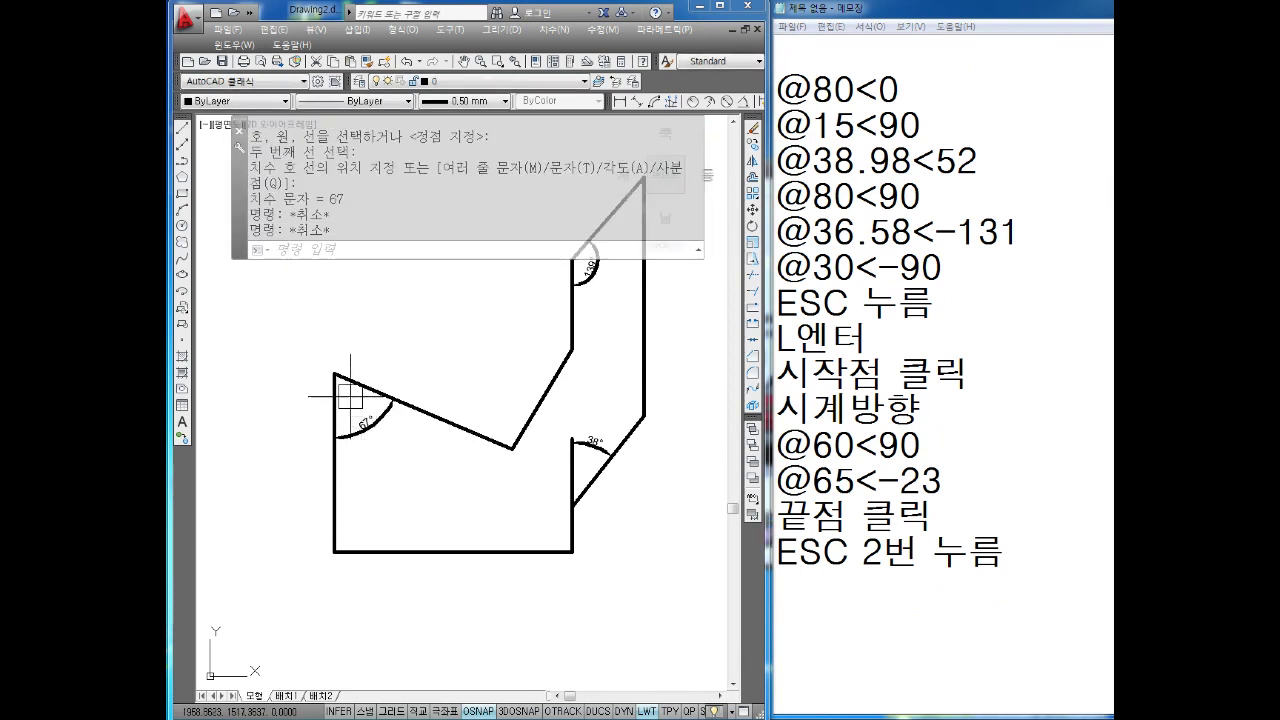
{"action": "scroll", "coordinate": [349, 397], "scroll_direction": "up", "scroll_amount": 1}
{"action": "scroll", "coordinate": [345, 397], "scroll_direction": "up", "scroll_amount": 1}
{"action": "scroll", "coordinate": [332, 398], "scroll_direction": "down", "scroll_amount": 4}
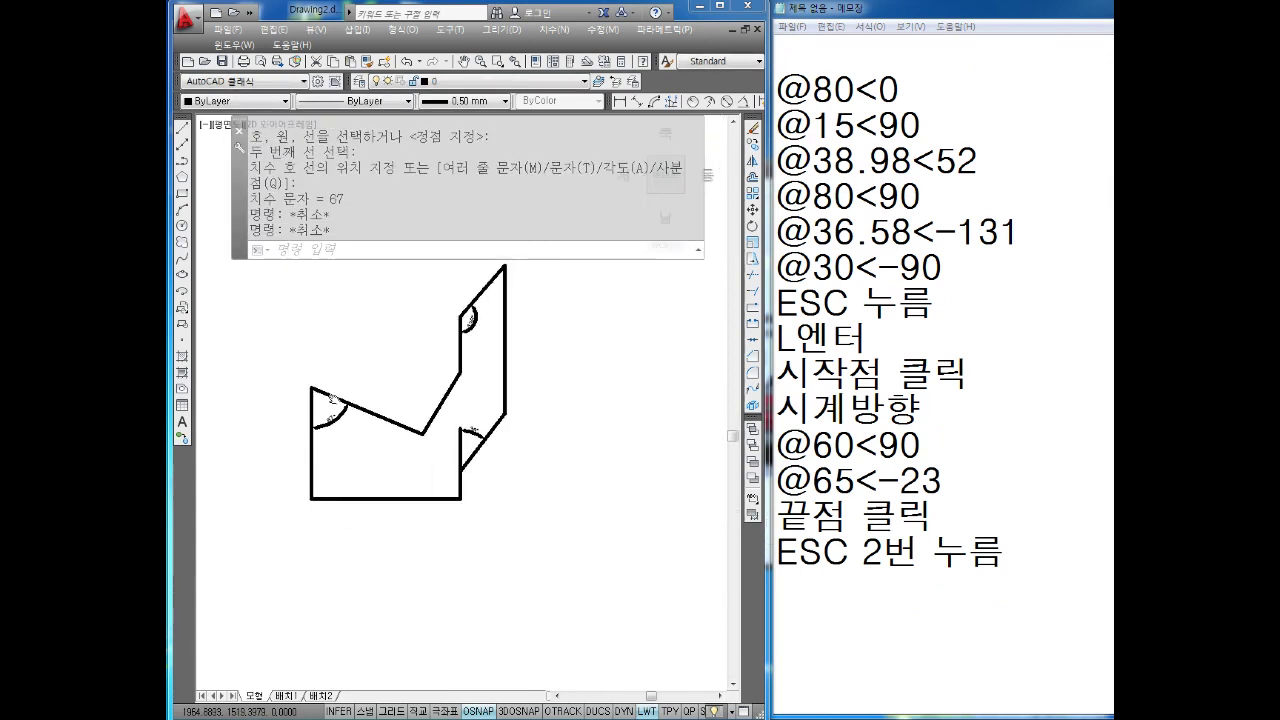
{"action": "key", "text": "Escape"}
{"action": "key", "text": "Escape"}
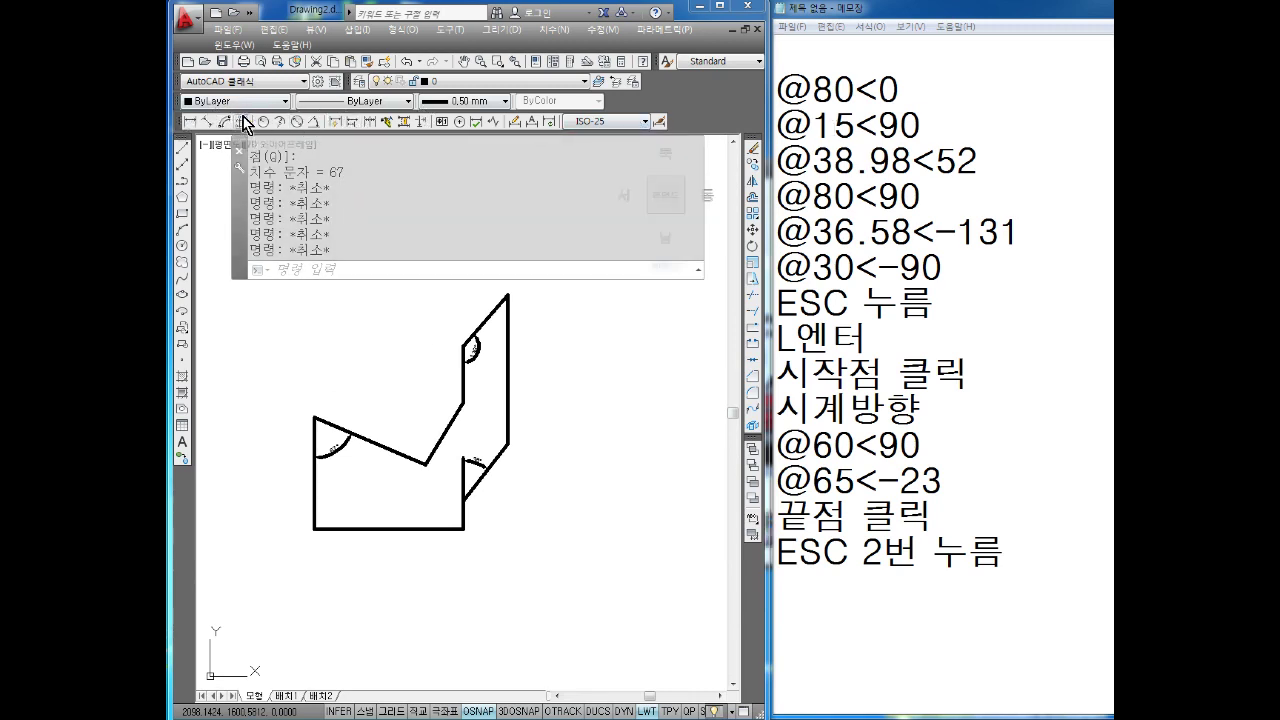
Right-click the toolbar area to show the list of AutoCAD toolbars
{"action": "right_click", "coordinate": [662, 96]}
{"action": "mouse_move", "coordinate": [705, 114]}
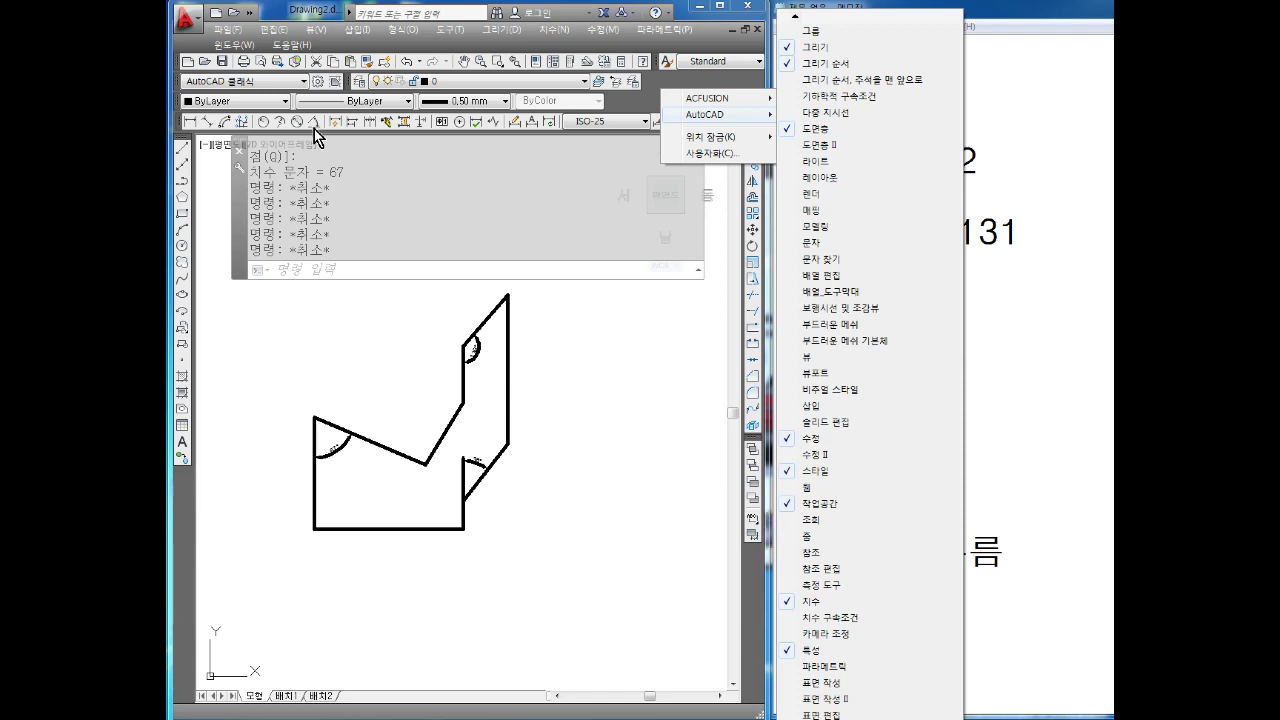
Close the toolbar menu, zoom out and pan the finished profile off to the left
{"action": "left_click", "coordinate": [594, 432]}
{"action": "key", "text": "Escape"}
{"action": "key", "text": "Escape"}
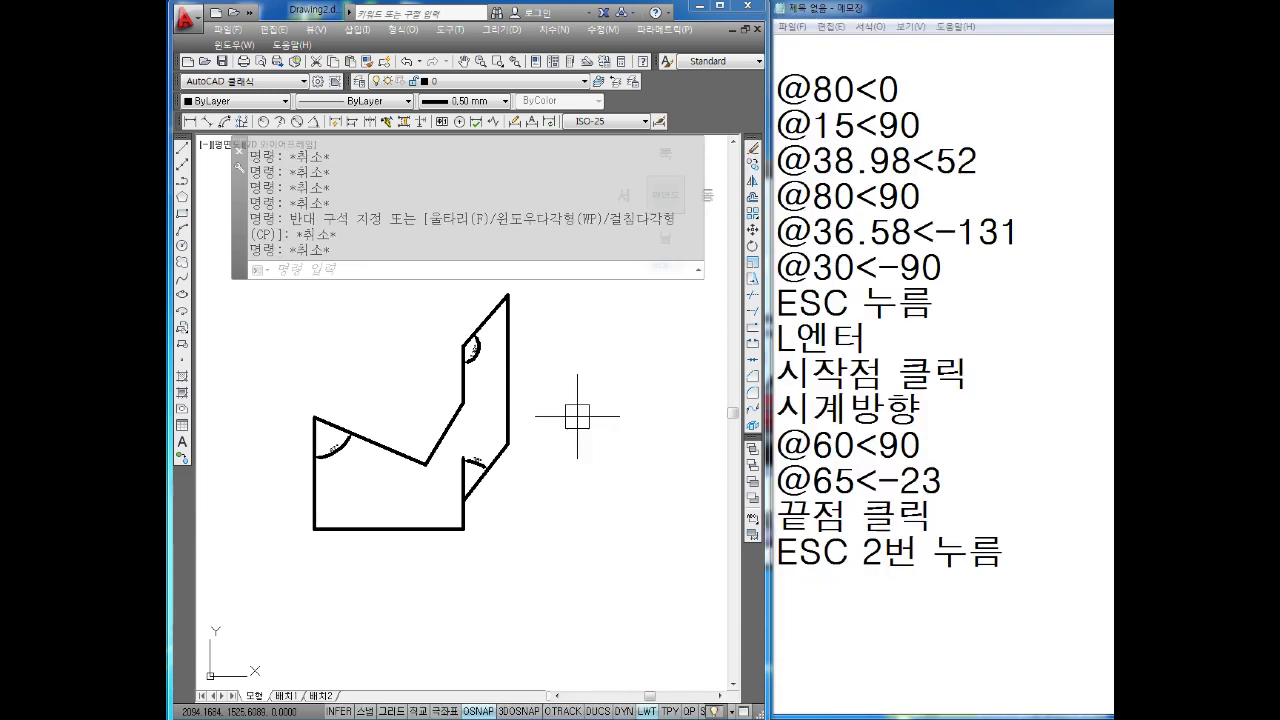
{"action": "scroll", "coordinate": [500, 386], "scroll_direction": "down", "scroll_amount": 2}
{"action": "key", "text": "Escape"}
{"action": "key", "text": "Escape"}
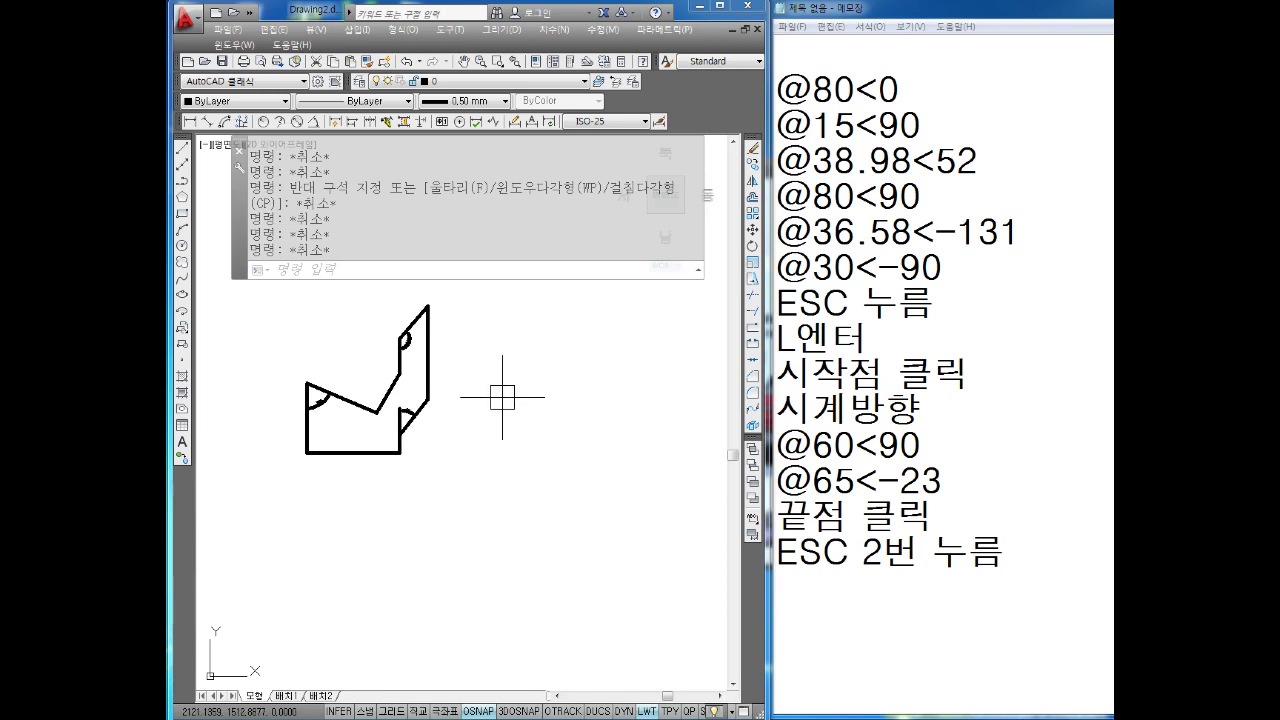
{"action": "mouse_move", "coordinate": [502, 397]}
{"action": "middle_mouse_down"}
{"action": "mouse_move", "coordinate": [386, 374]}
{"action": "mouse_move", "coordinate": [315, 414]}
{"action": "middle_mouse_up"}
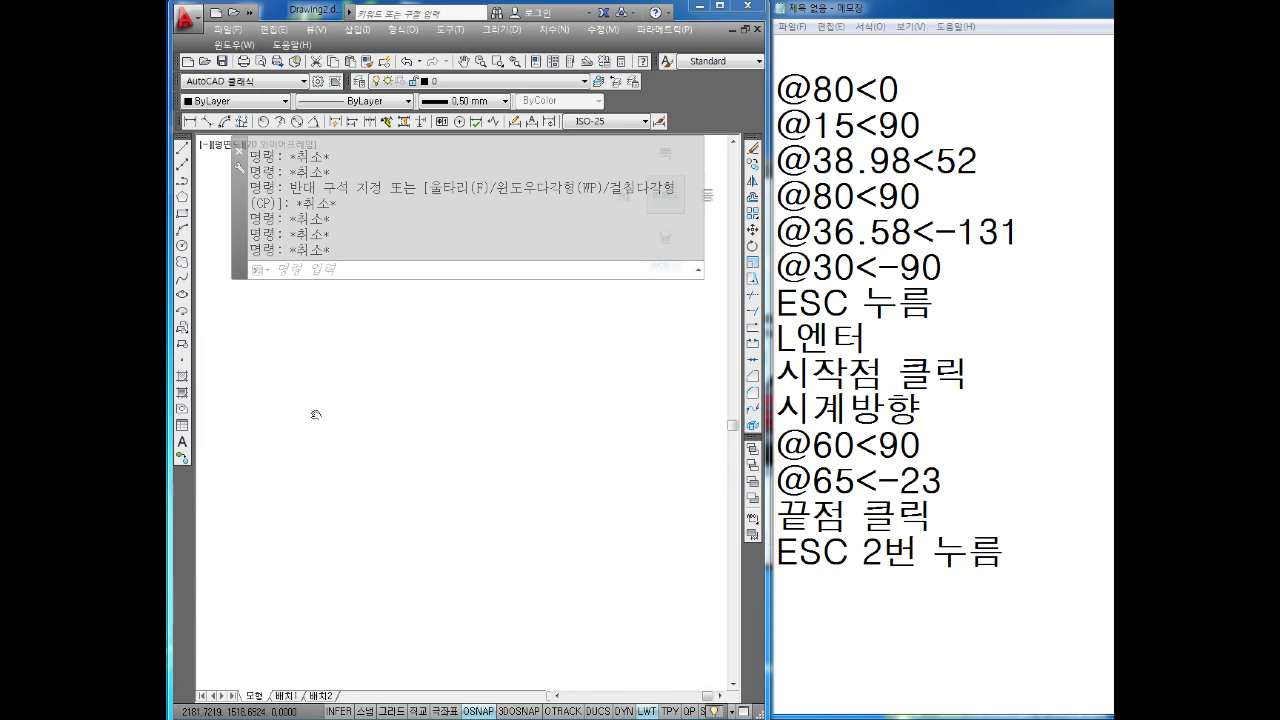
{"action": "key", "text": "Escape"}
{"action": "key", "text": "Escape"}
{"action": "key", "text": "Escape"}
{"action": "key", "text": "Escape"}
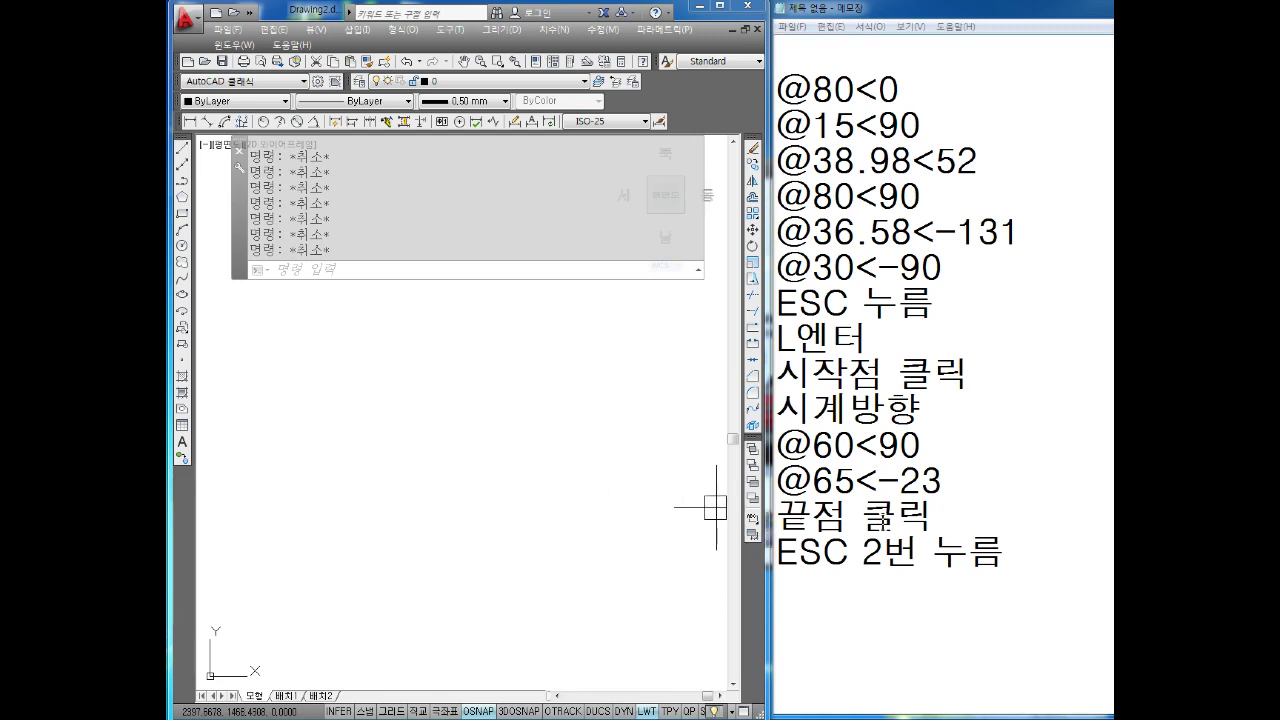
Insert a blank separator line, then note 'L엔터' and '임의점 클릭'
{"action": "left_click", "coordinate": [845, 598]}
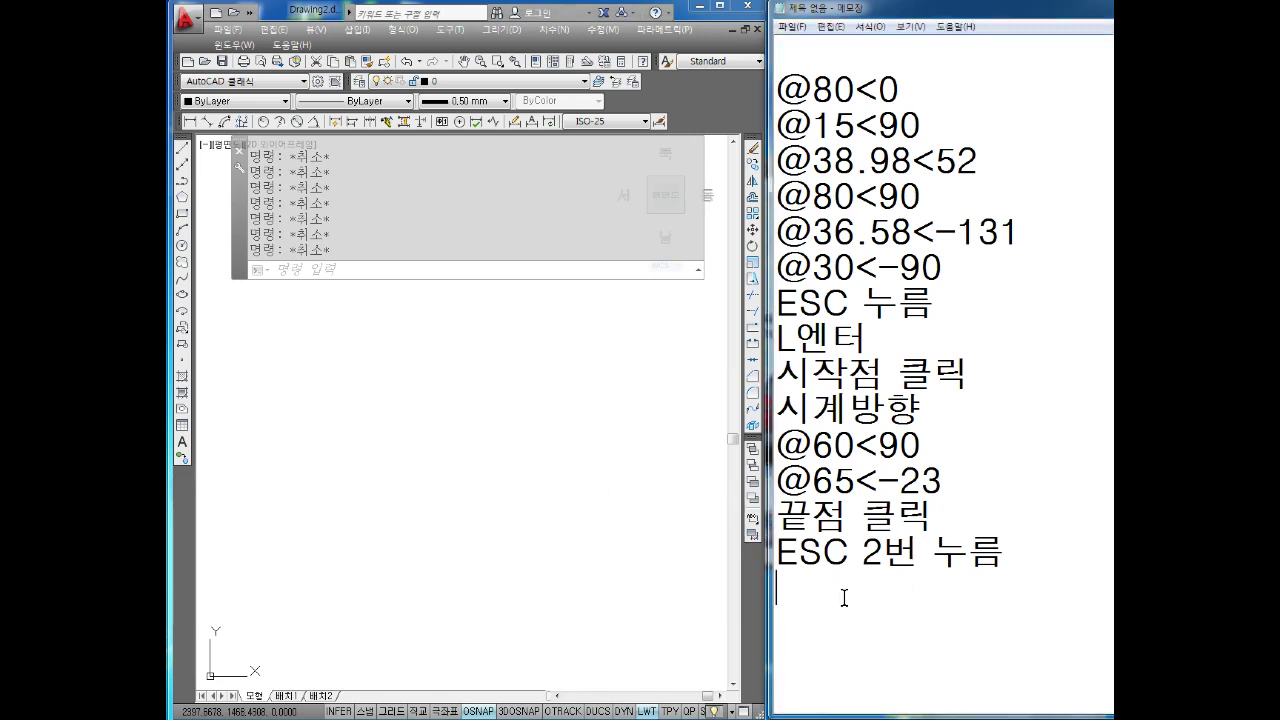
{"action": "key", "text": "Return"}
{"action": "key", "text": "Return"}
{"action": "key", "text": "Return"}
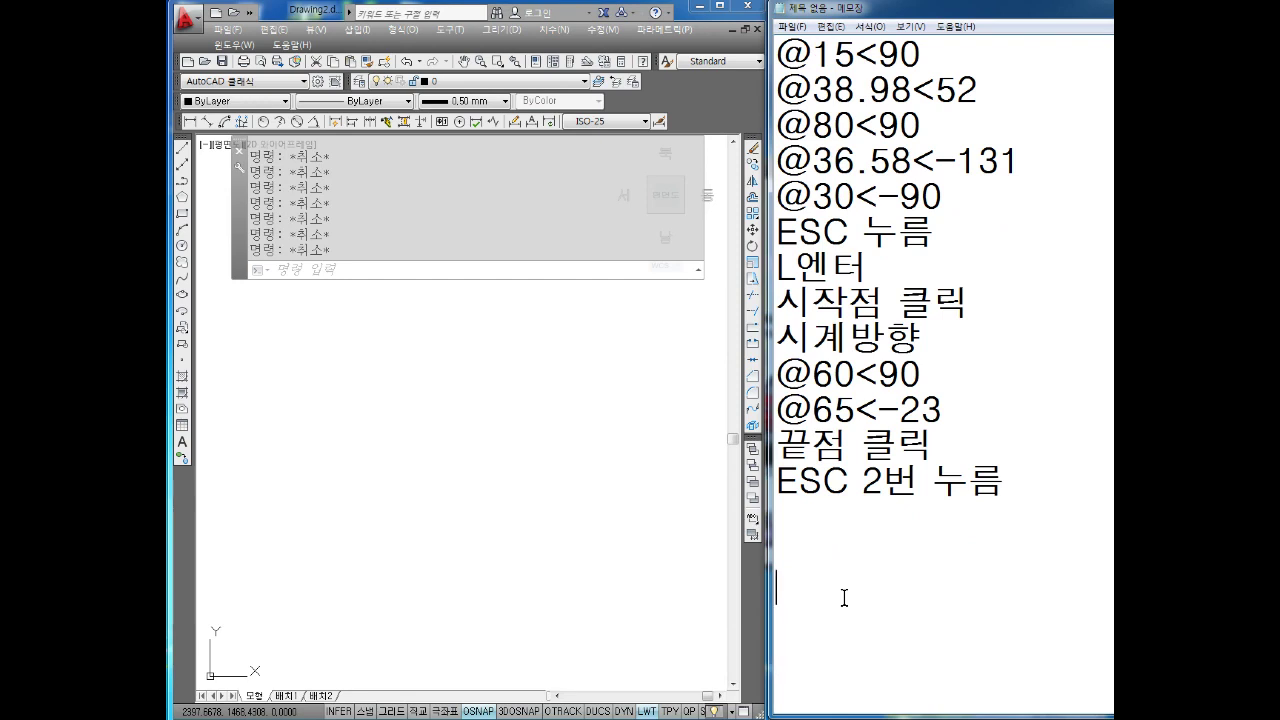
{"action": "key", "text": "Return"}
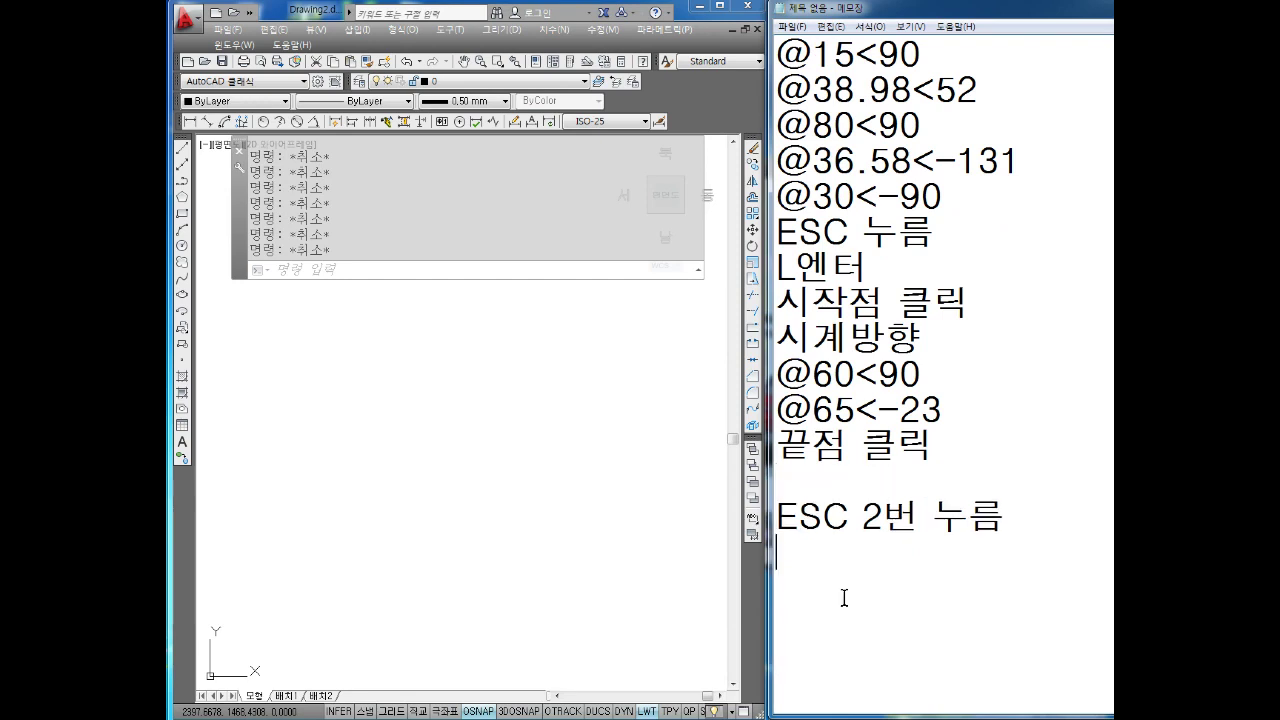
{"action": "type", "text": "LD"}
{"action": "key", "text": "BackSpace"}
{"action": "type", "text": "엔터"}
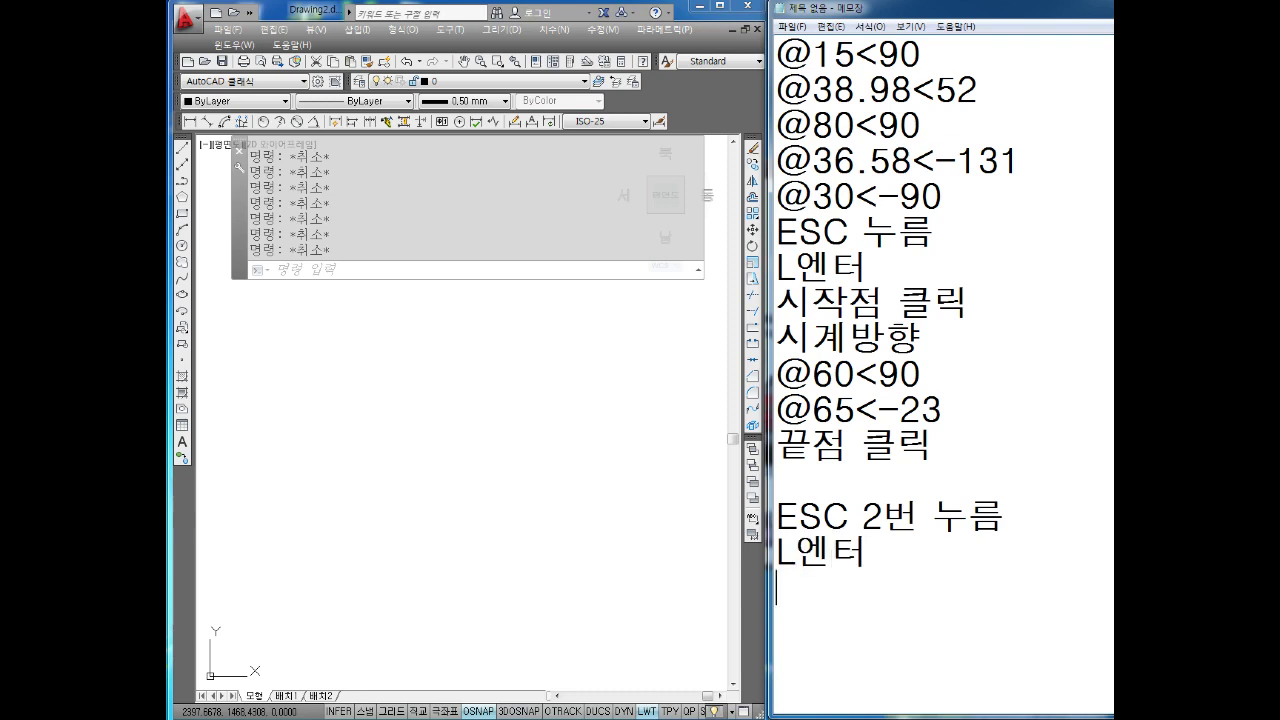
{"action": "key", "text": "Return"}
{"action": "type", "text": "임으의점 클릭"}
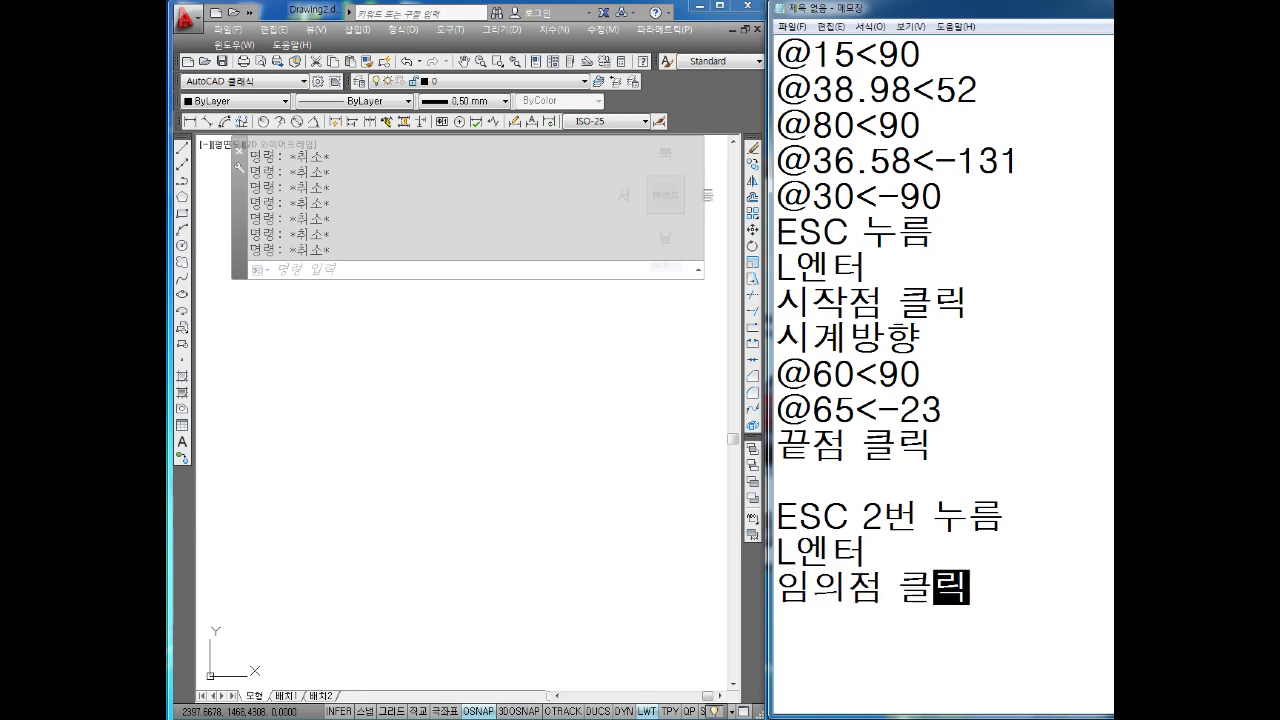
{"action": "key", "text": "Return"}
{"action": "key", "text": "Return"}
{"action": "key", "text": "Return"}
{"action": "key", "text": "Return"}
{"action": "key", "text": "Return"}
{"action": "left_click", "coordinate": [844, 598]}
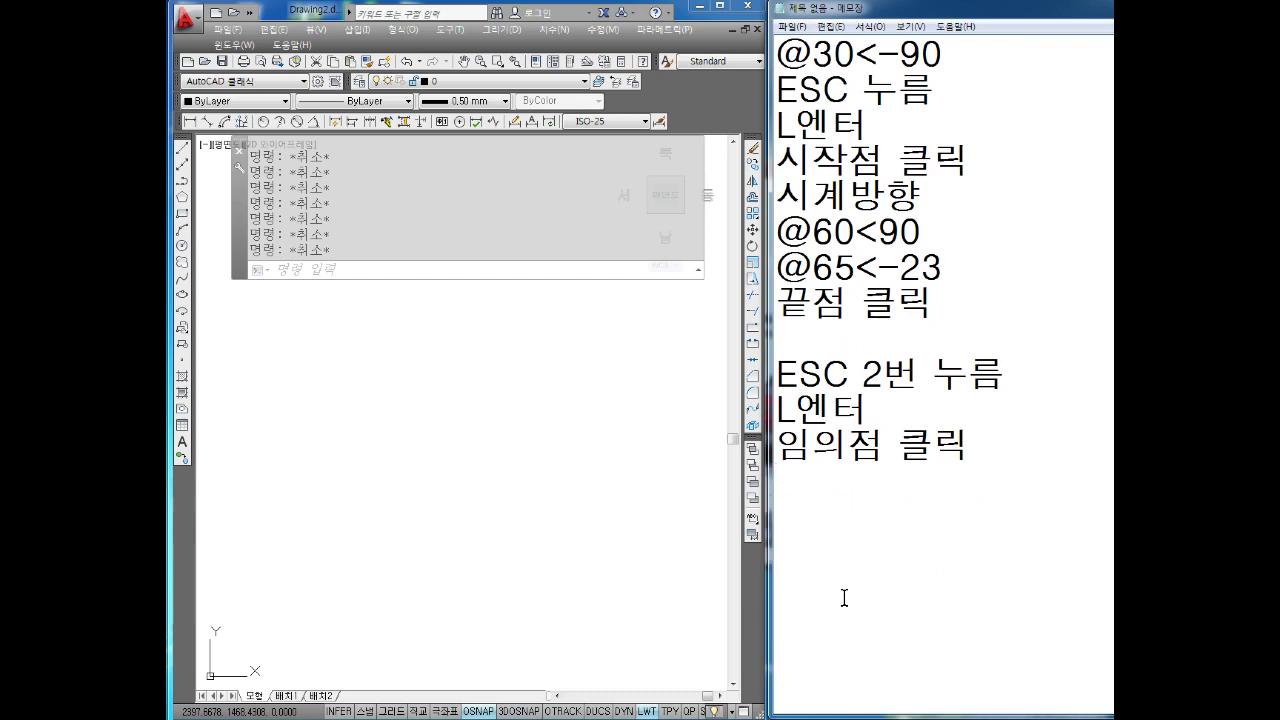
{"action": "type", "text": "@50<"}
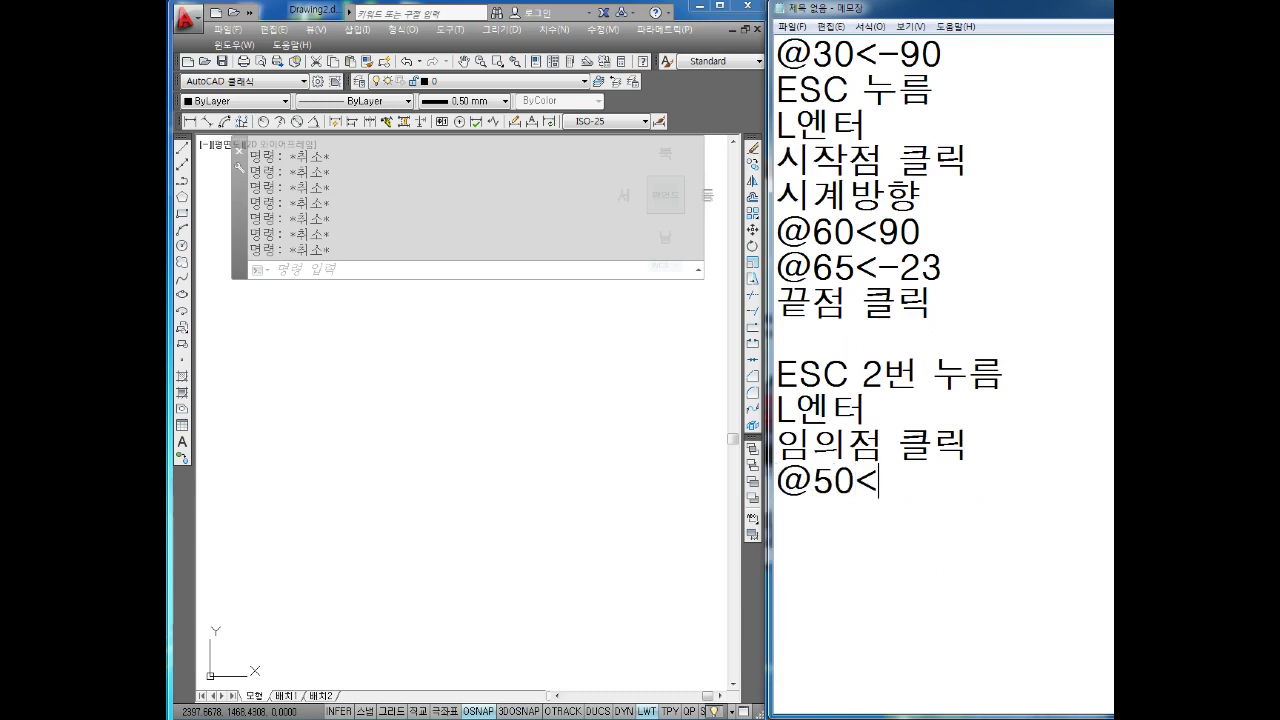
{"action": "type", "text": "0"}
{"action": "type", "text": "@"}
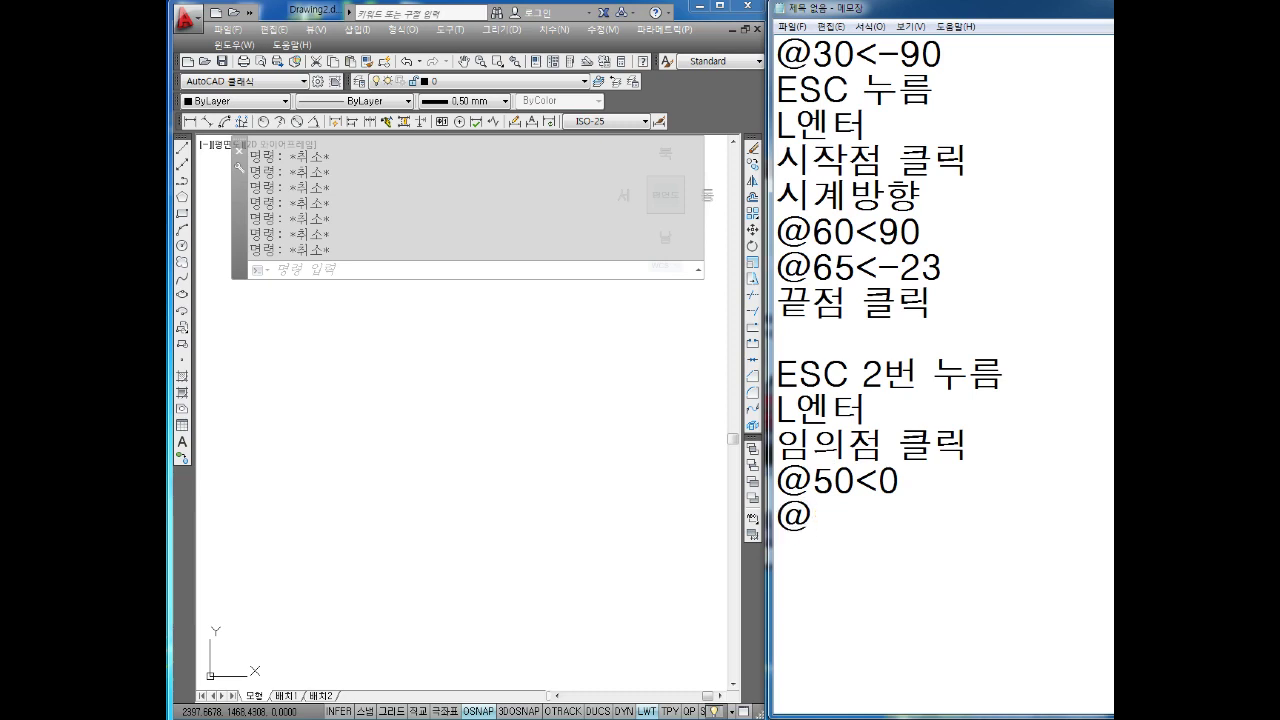
{"action": "type", "text": "30<4"}
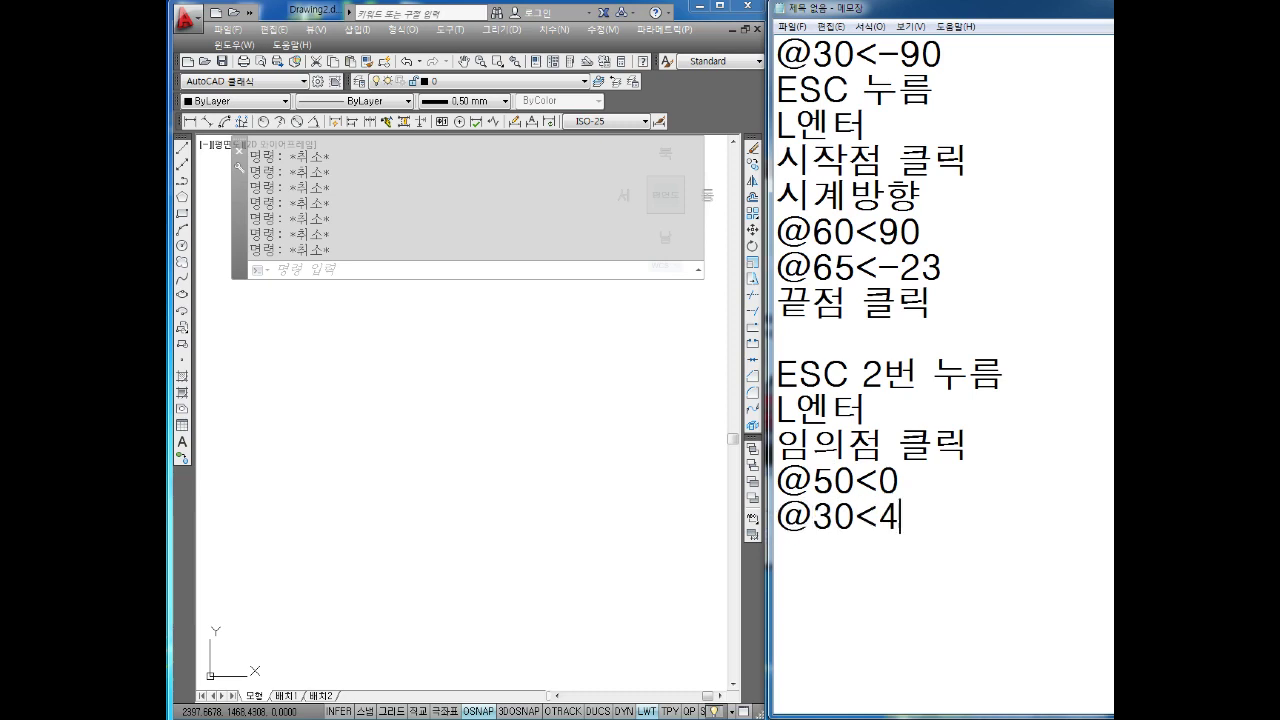
{"action": "type", "text": "5"}
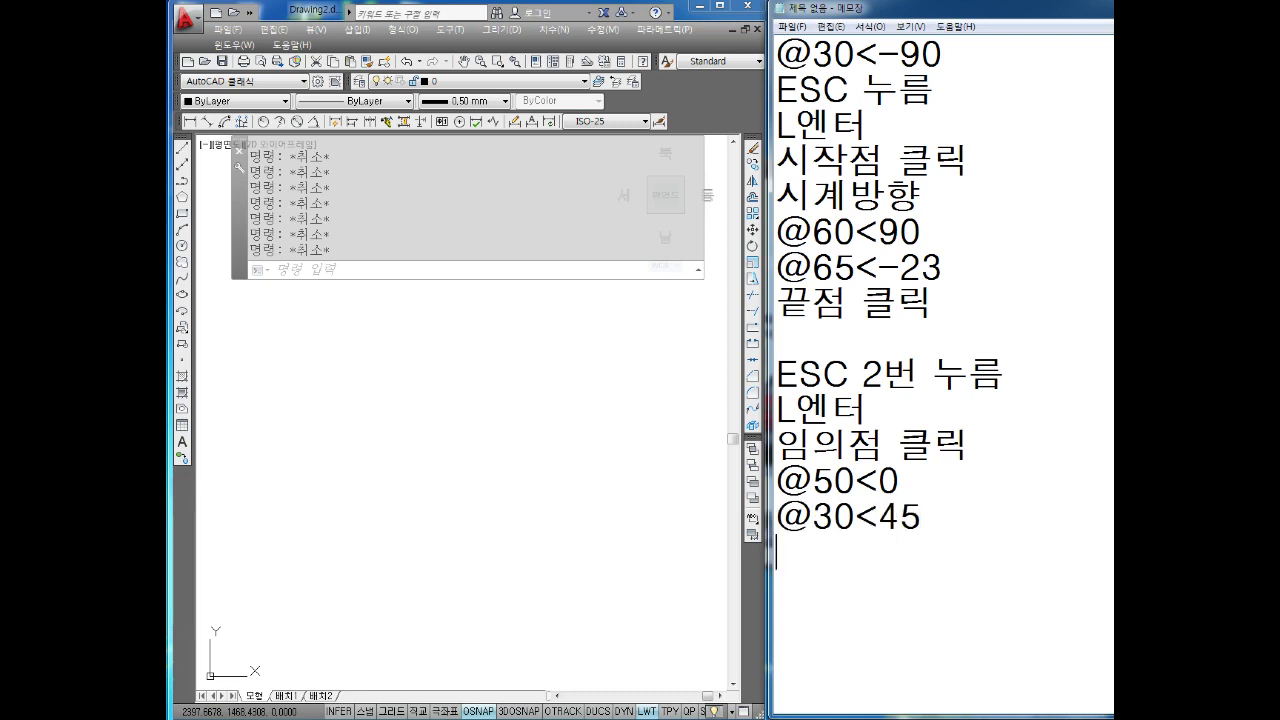
{"action": "key", "text": "Return"}
{"action": "type", "text": "@"}
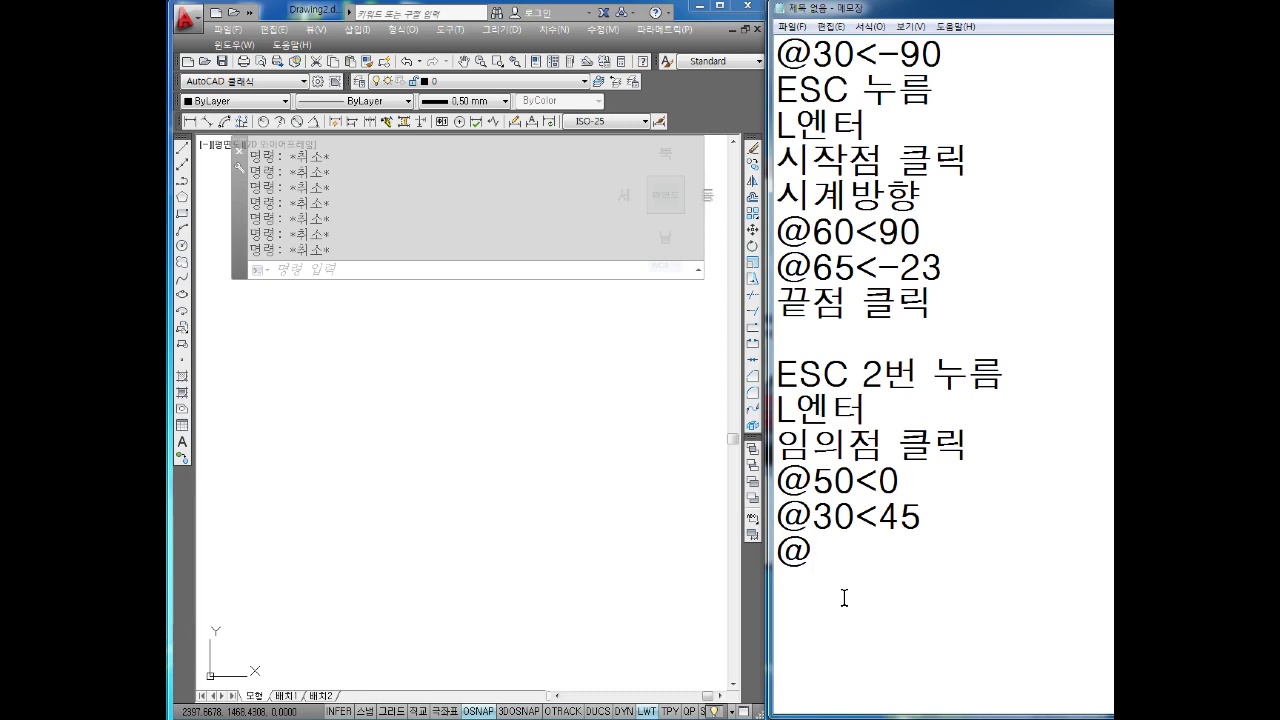
{"action": "type", "text": "30<-"}
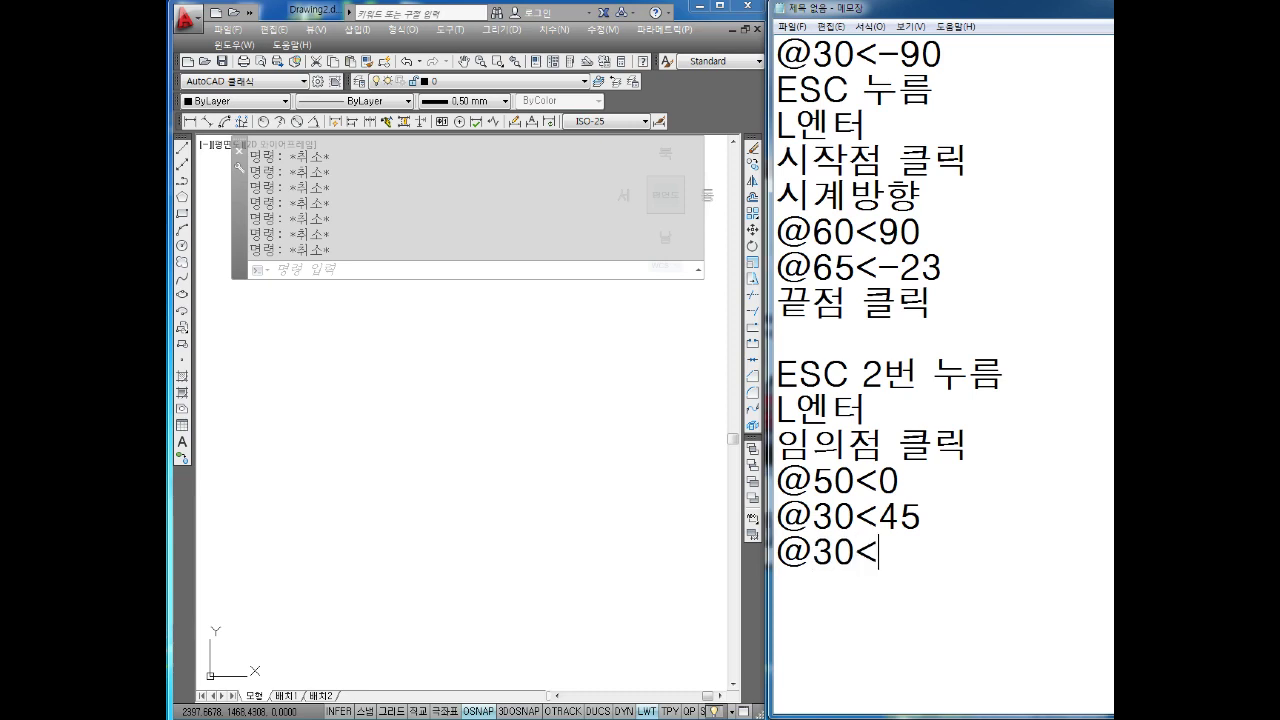
{"action": "type", "text": "45"}
{"action": "key", "text": "Return"}
{"action": "type", "text": "@"}
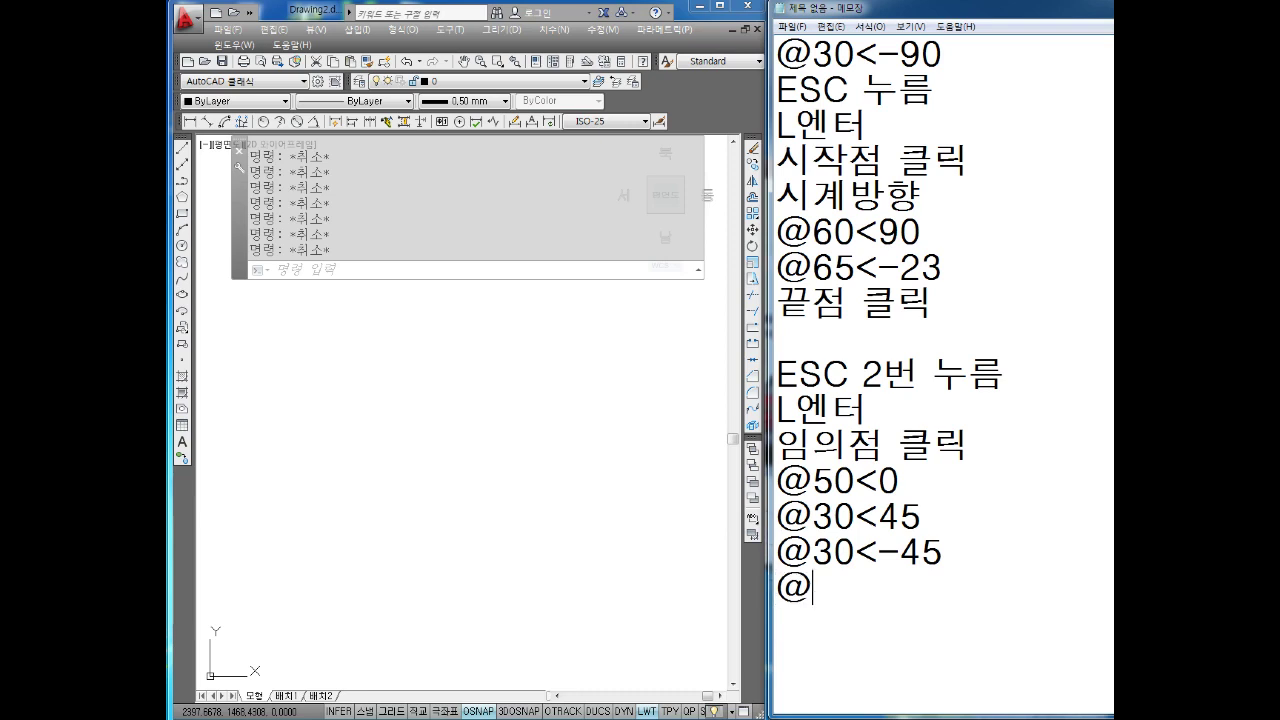
{"action": "type", "text": "520"}
{"action": "key", "text": "BackSpace"}
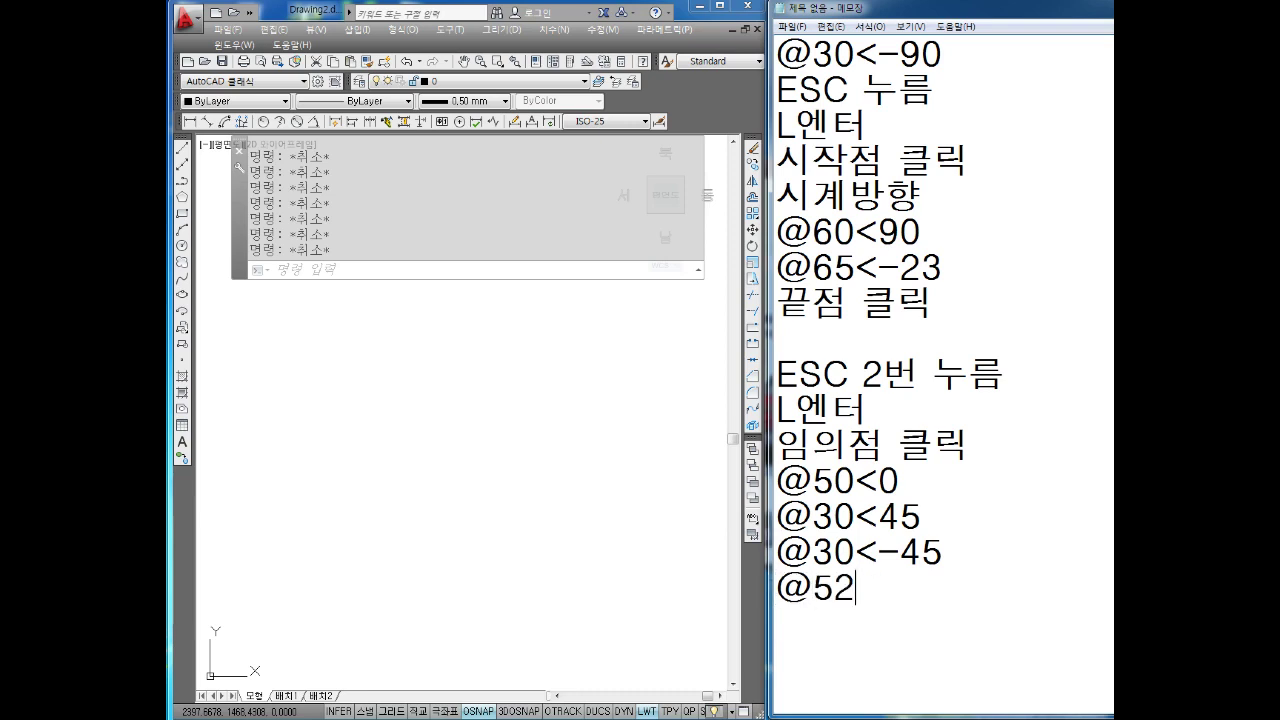
{"action": "key", "text": "BackSpace"}
{"action": "type", "text": "0<"}
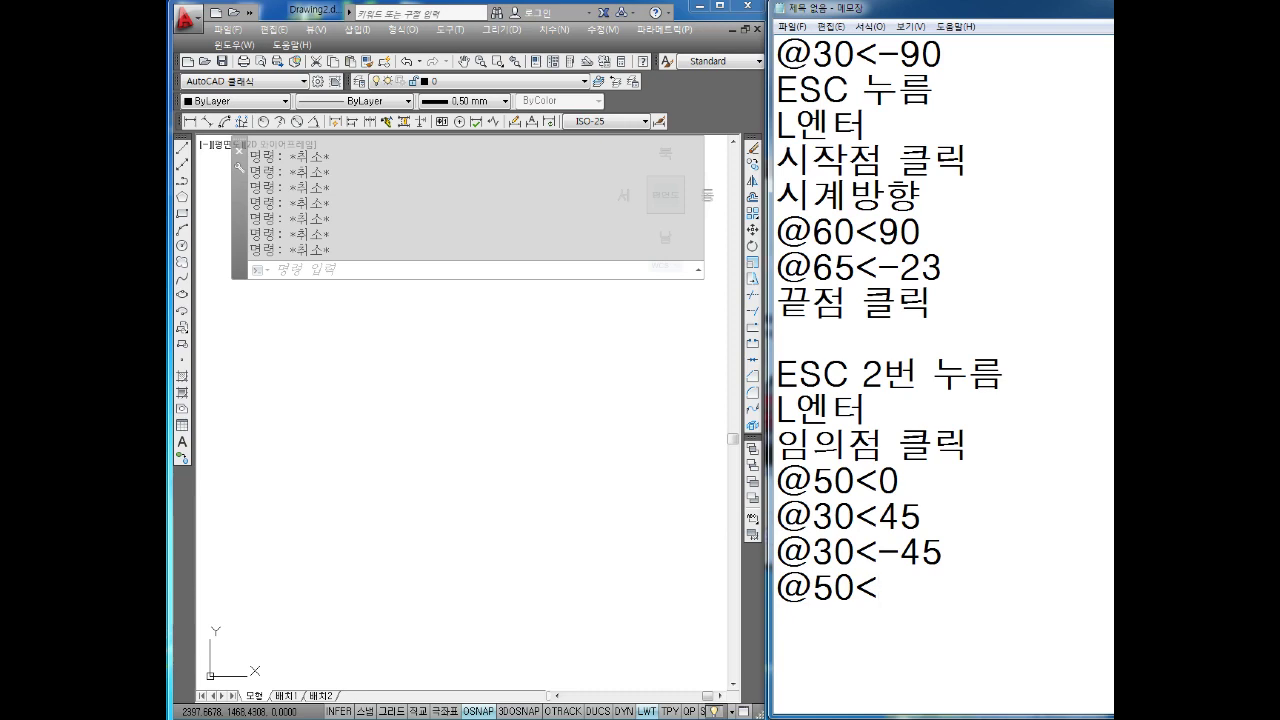
{"action": "type", "text": "0"}
{"action": "key", "text": "Return"}
{"action": "type", "text": "@"}
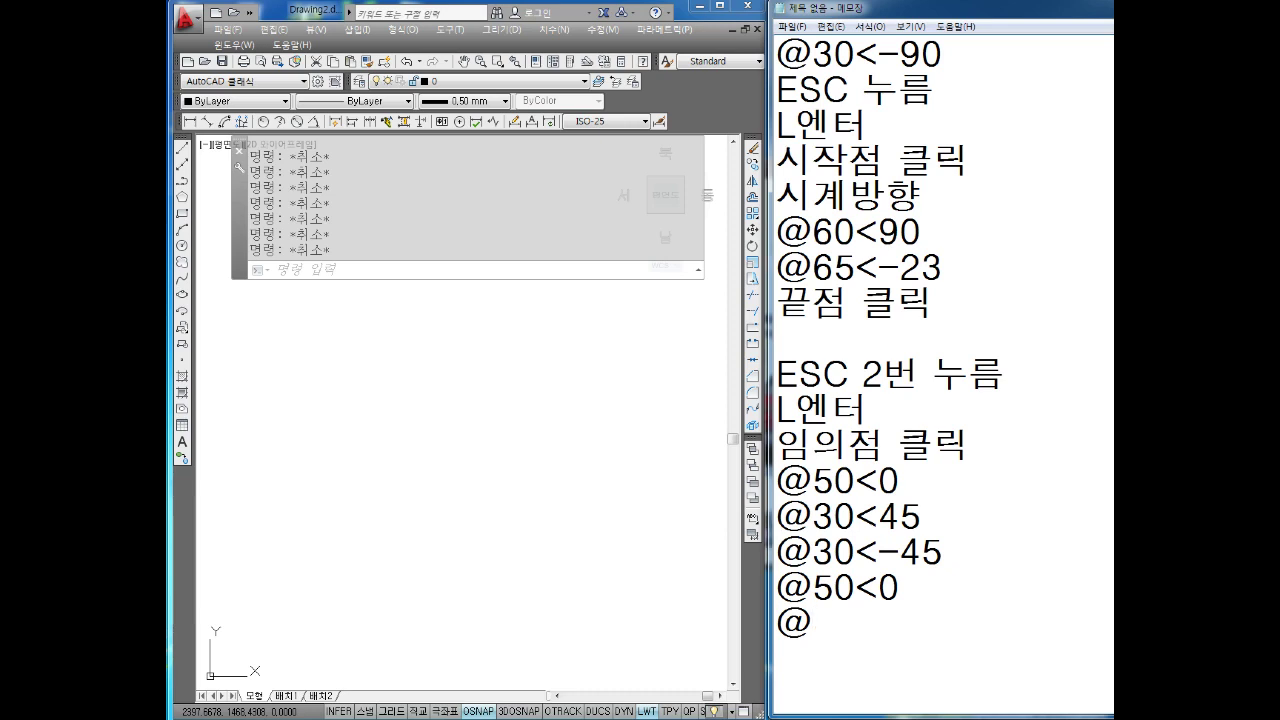
{"action": "type", "text": "40<"}
{"action": "type", "text": "30"}
{"action": "key", "text": "Return"}
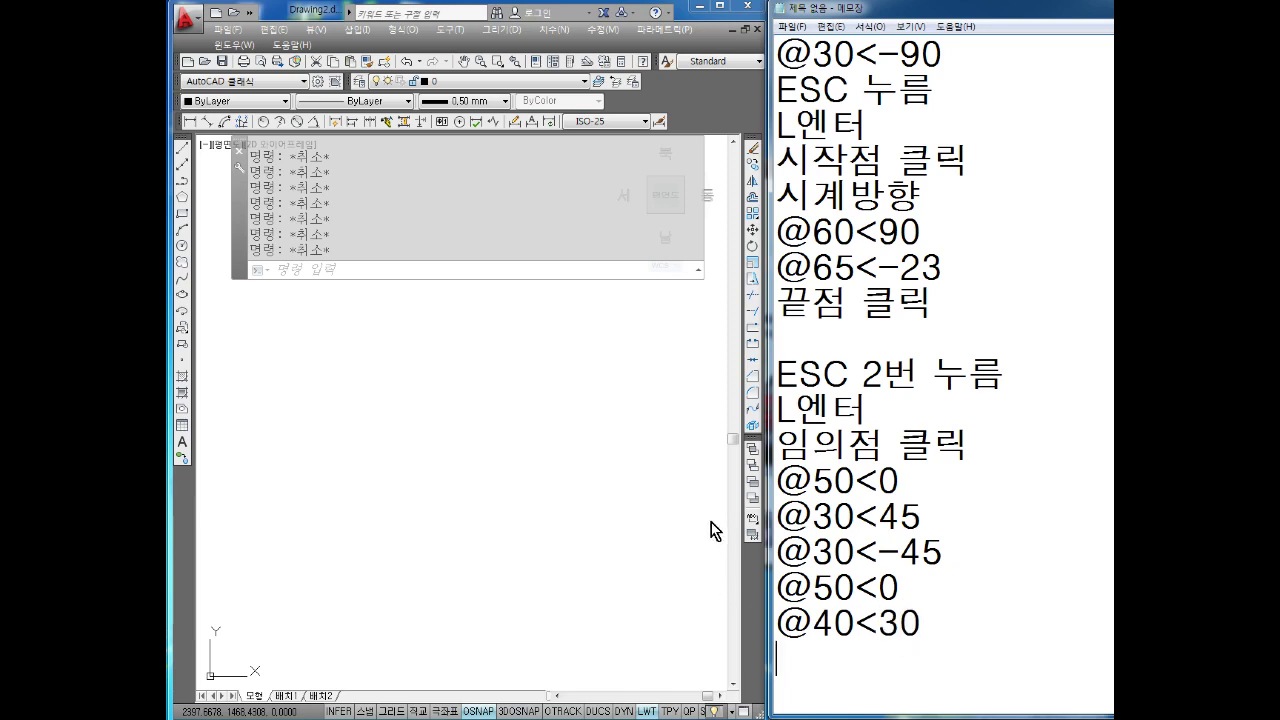
Start a new AutoCAD line from a free point on the empty canvas
{"action": "left_click", "coordinate": [372, 495]}
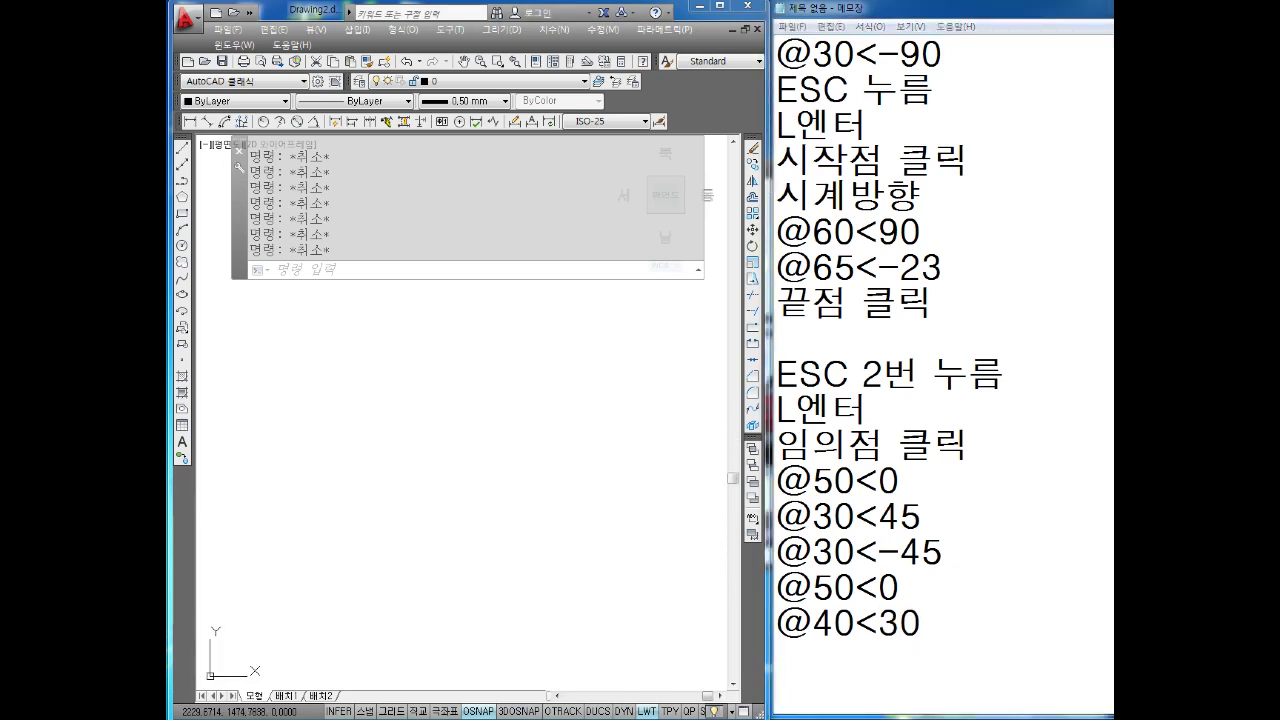
{"action": "key", "text": "Escape"}
{"action": "key", "text": "Escape"}
{"action": "type", "text": "L"}
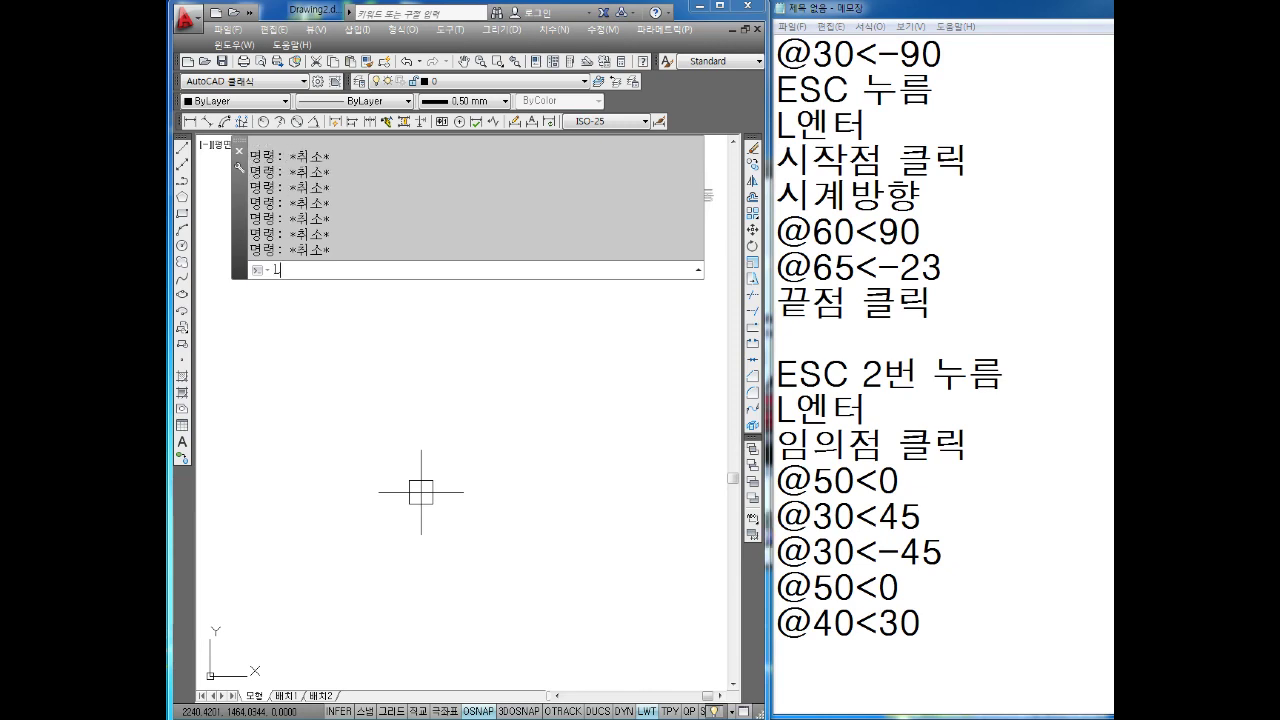
{"action": "key", "text": "Return"}
{"action": "left_click", "coordinate": [305, 548]}
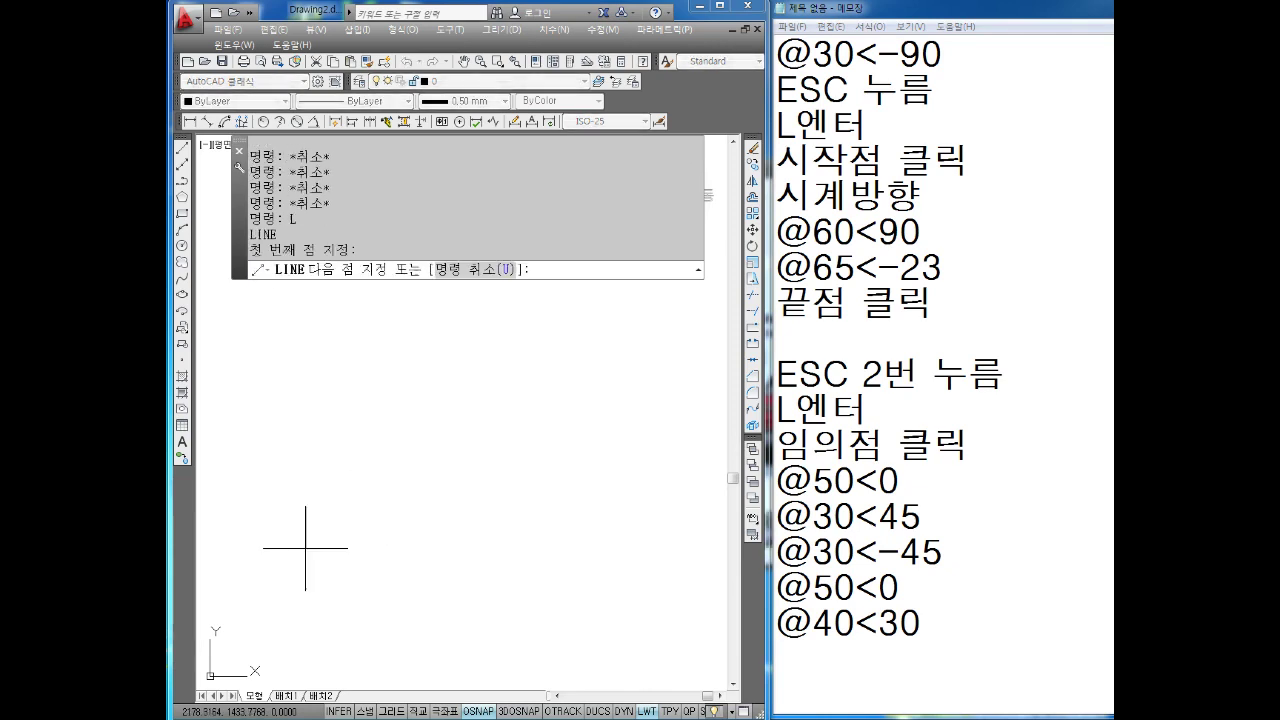
{"action": "type", "text": "@"}
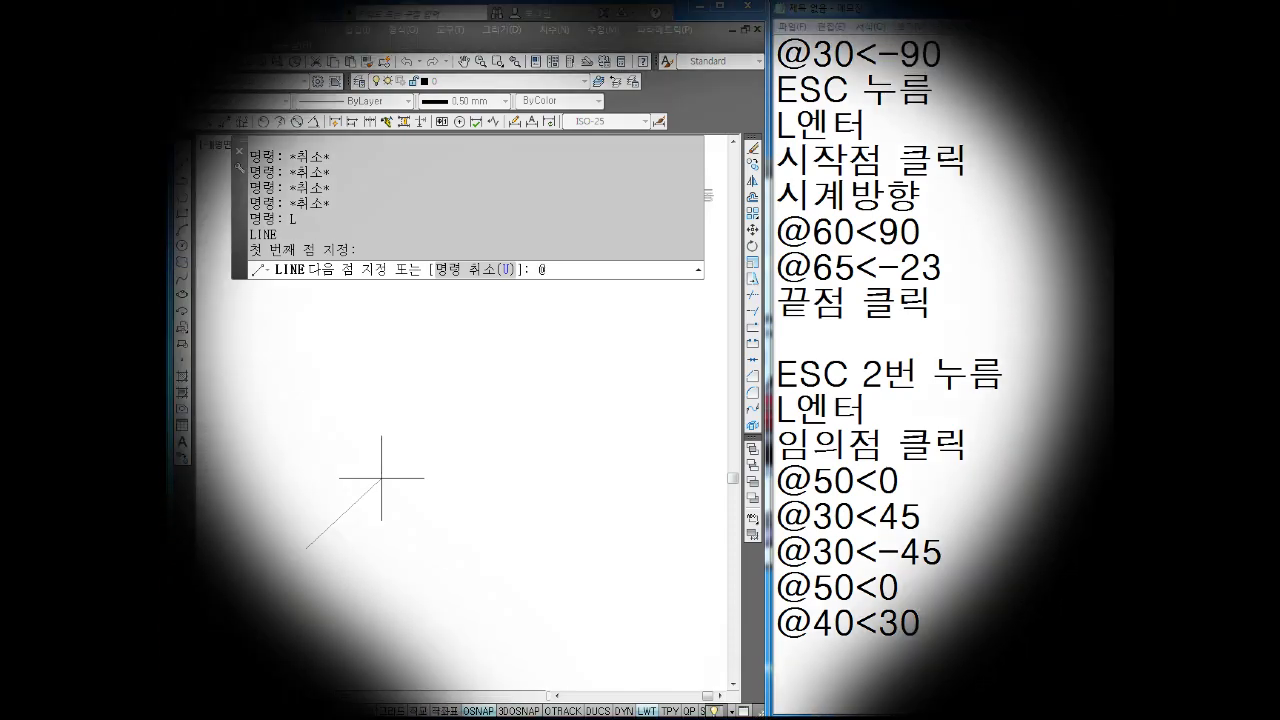